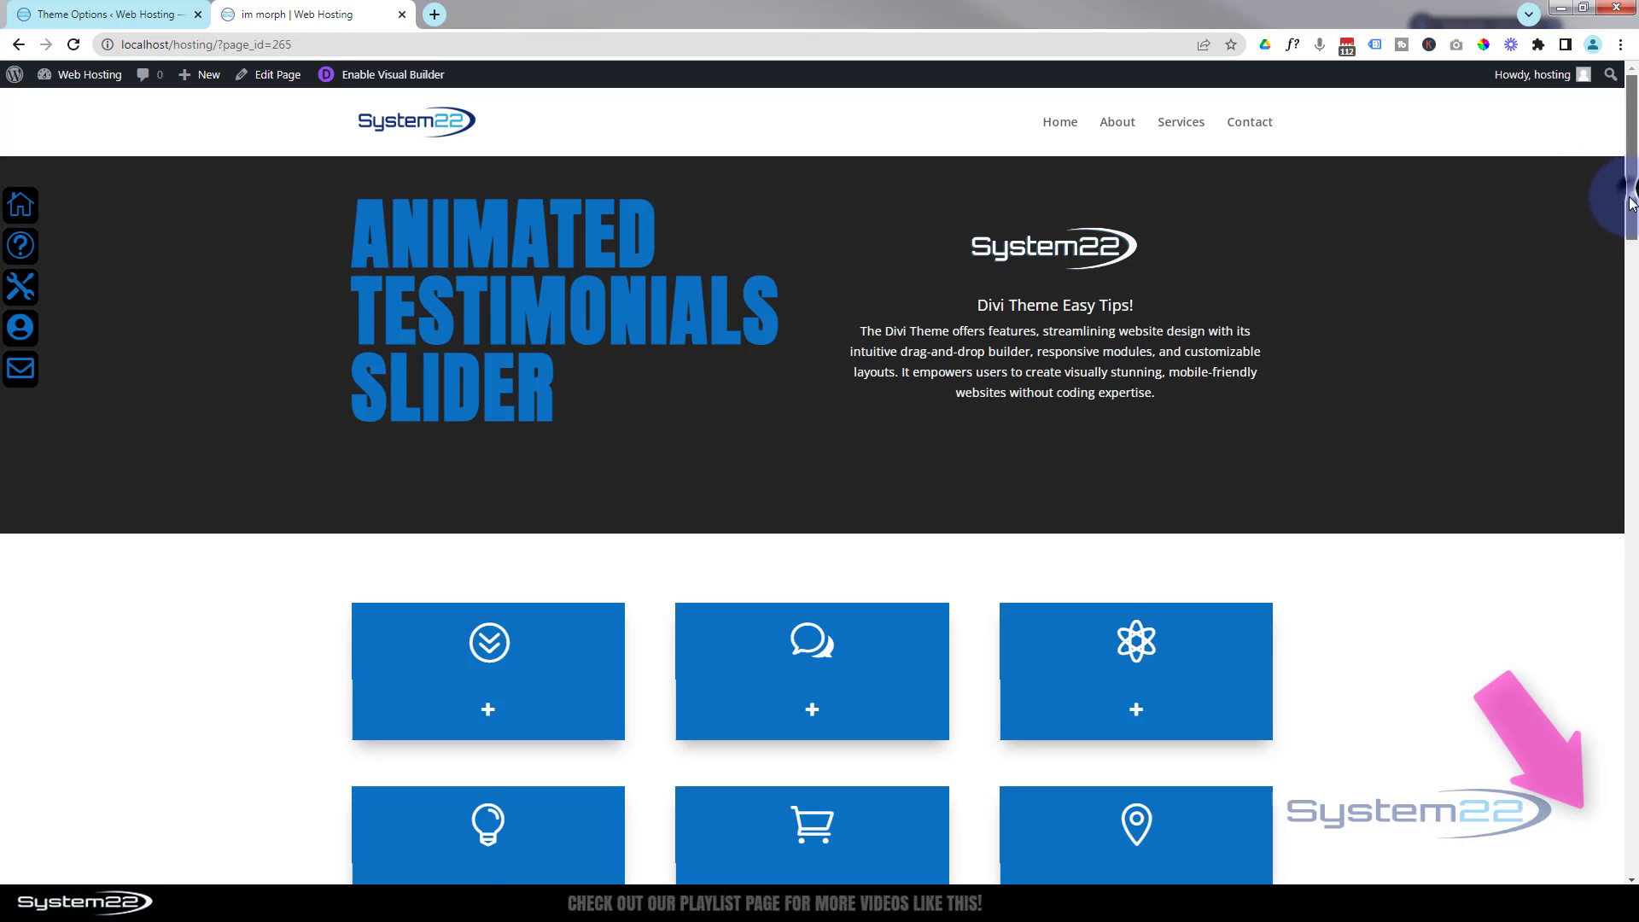
- Examine the finished testimonials slider on the page by stepping through its slides with the navigation controls
left_click_drag(1631, 203, 1631, 454)
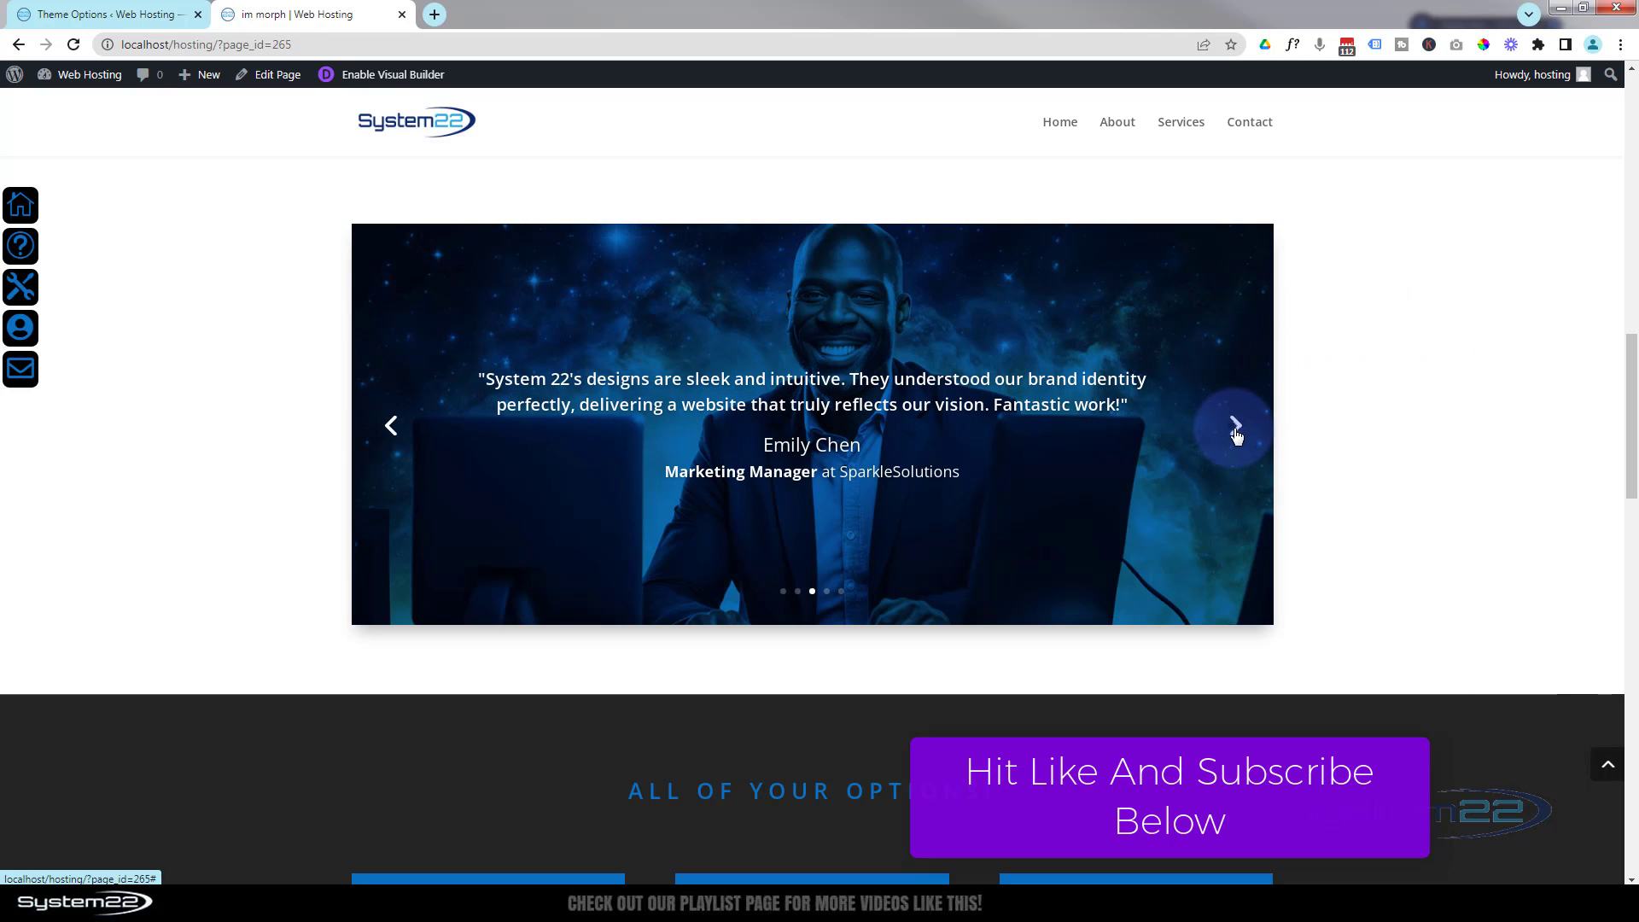
left_click(1235, 427)
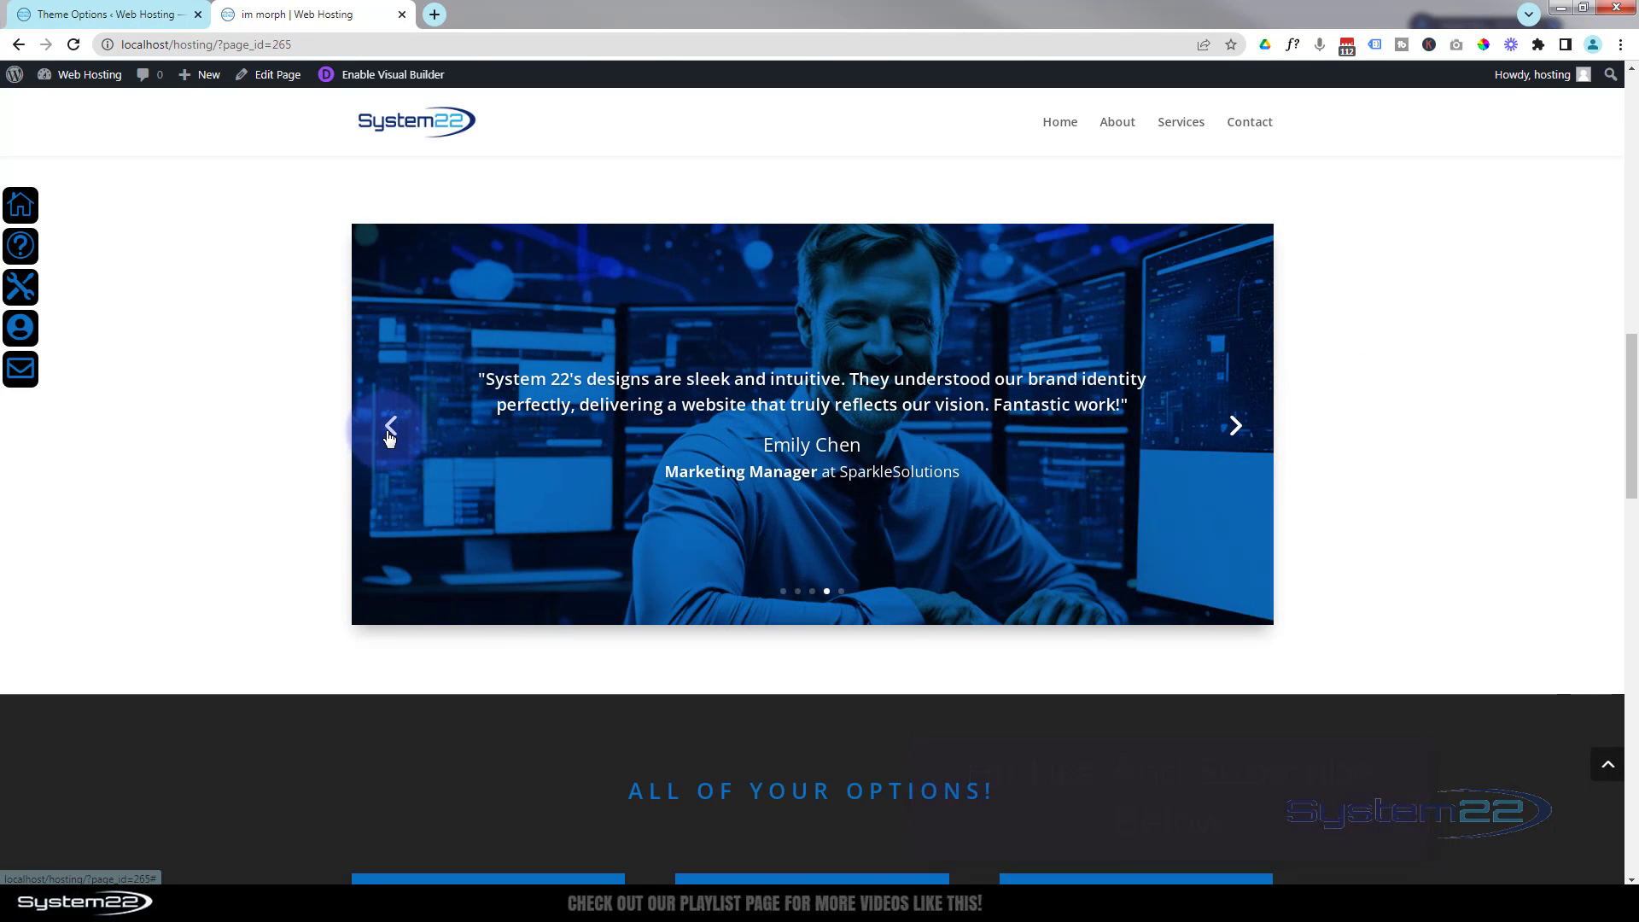
left_click(389, 427)
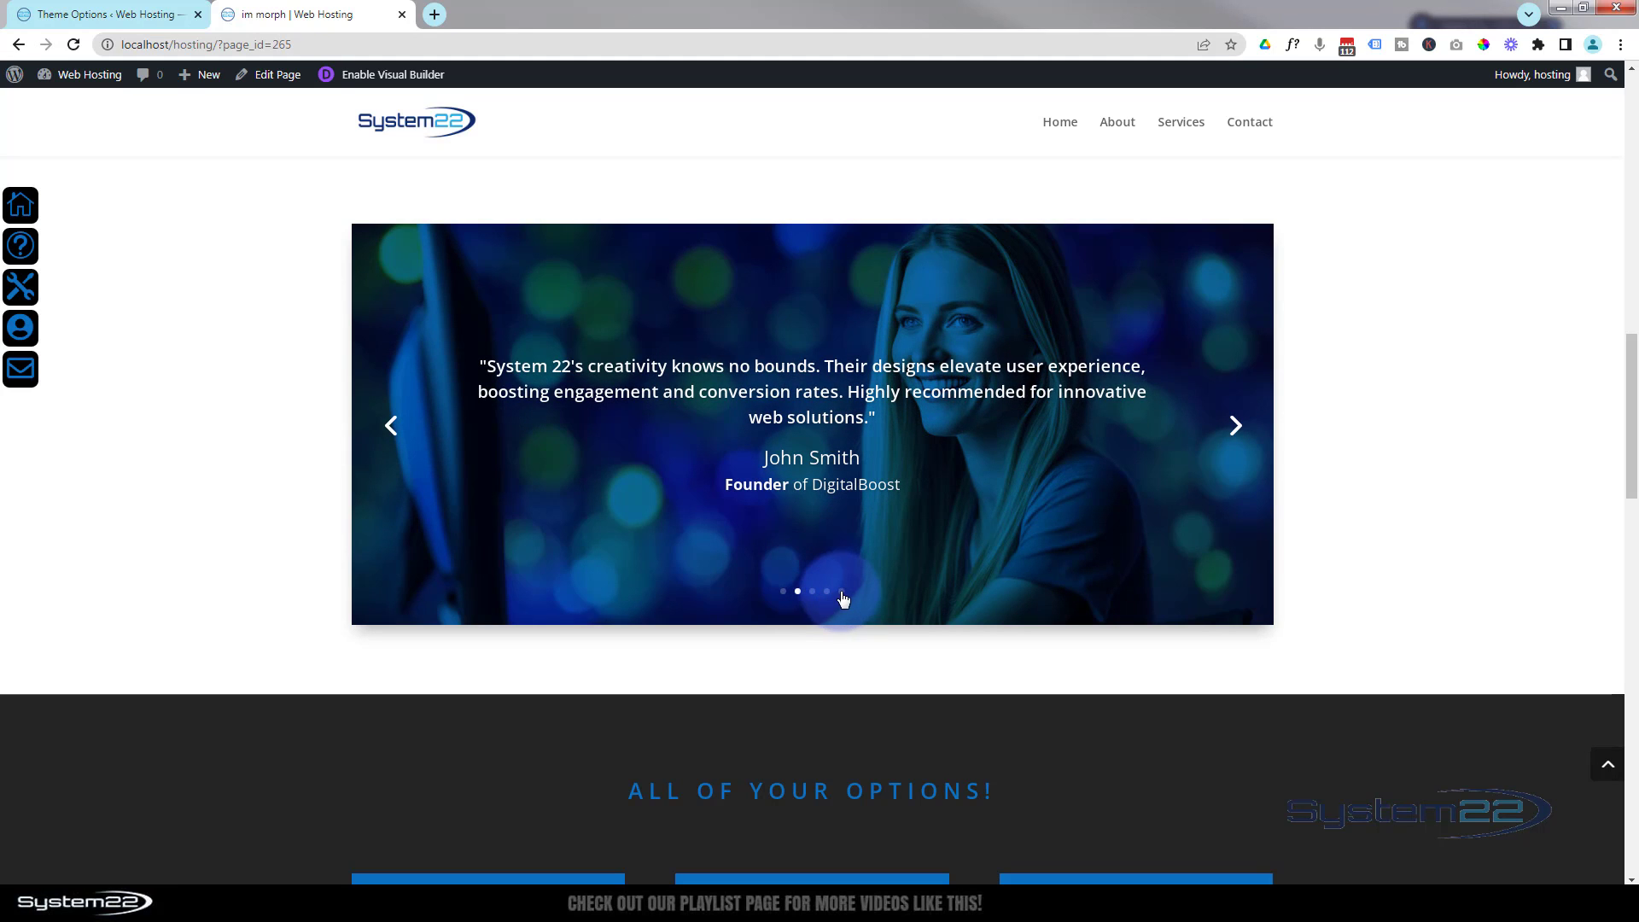
left_click(842, 592)
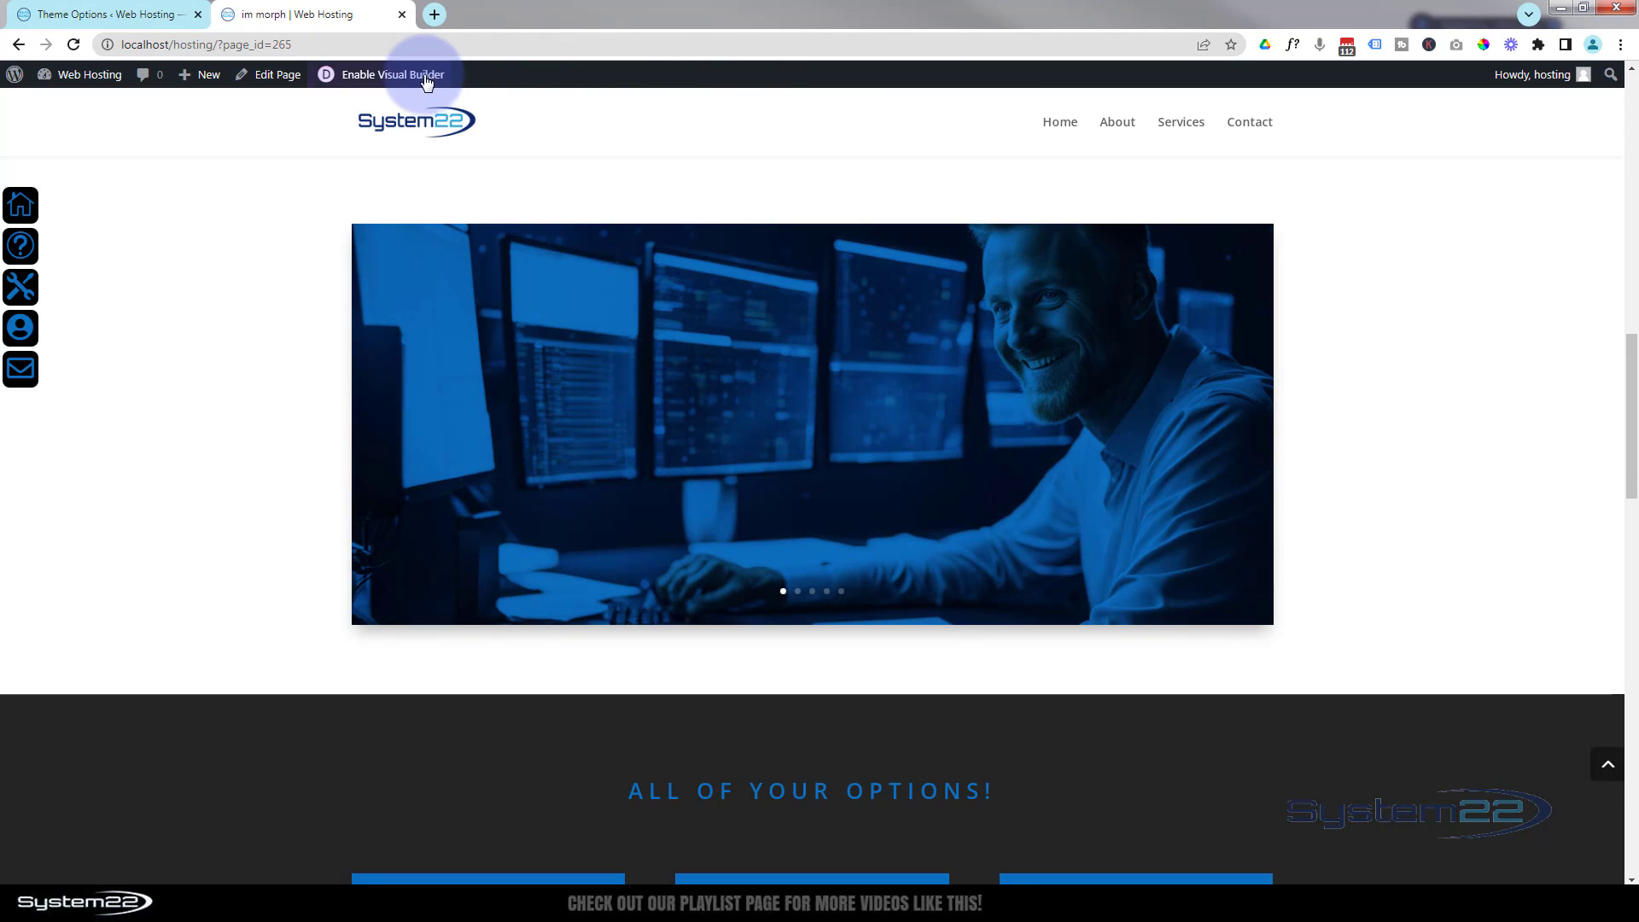
- Enable the Visual Builder for the current page
left_click(408, 76)
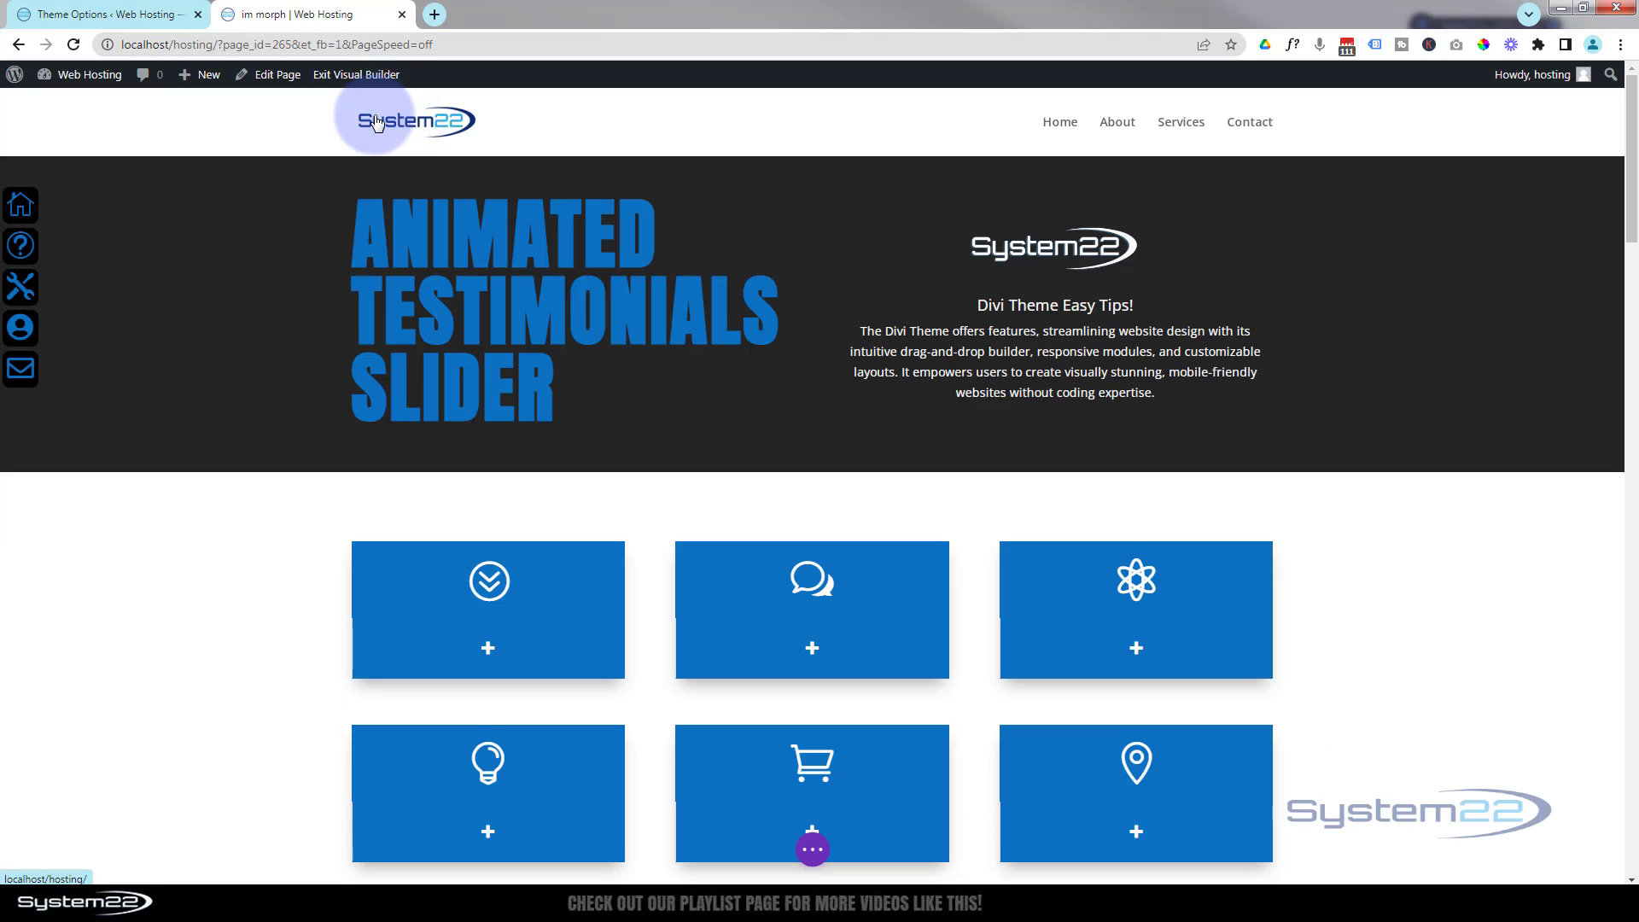
scroll(377, 122, "down", 2)
scroll(378, 123, "down", 5)
scroll(385, 124, "up", 5)
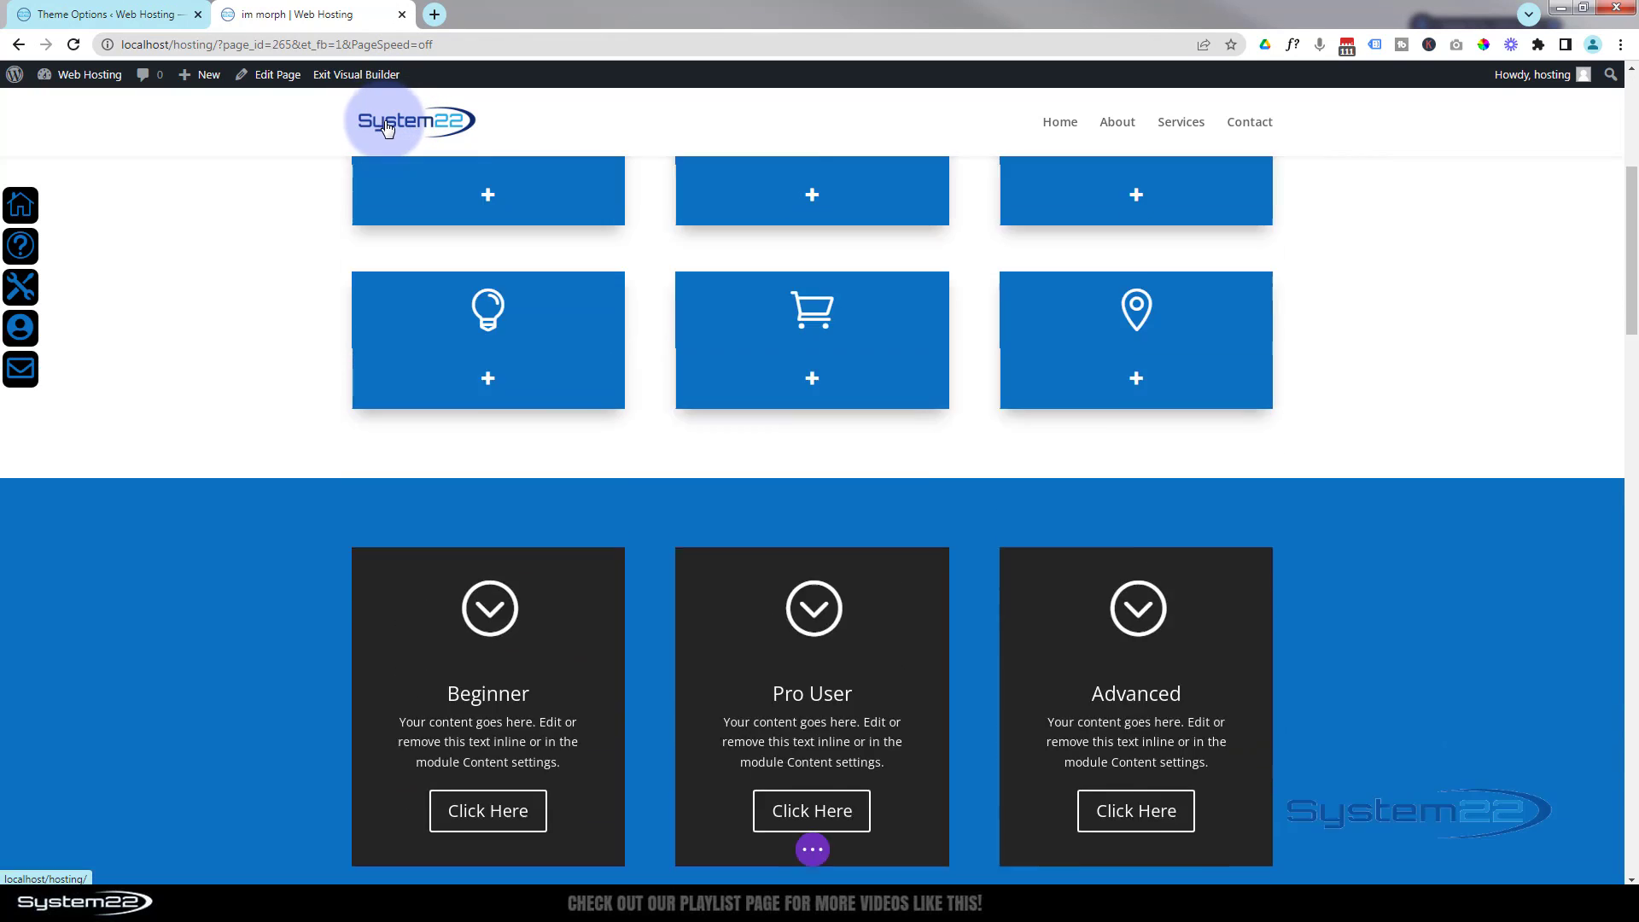
scroll(811, 453, "up", 2)
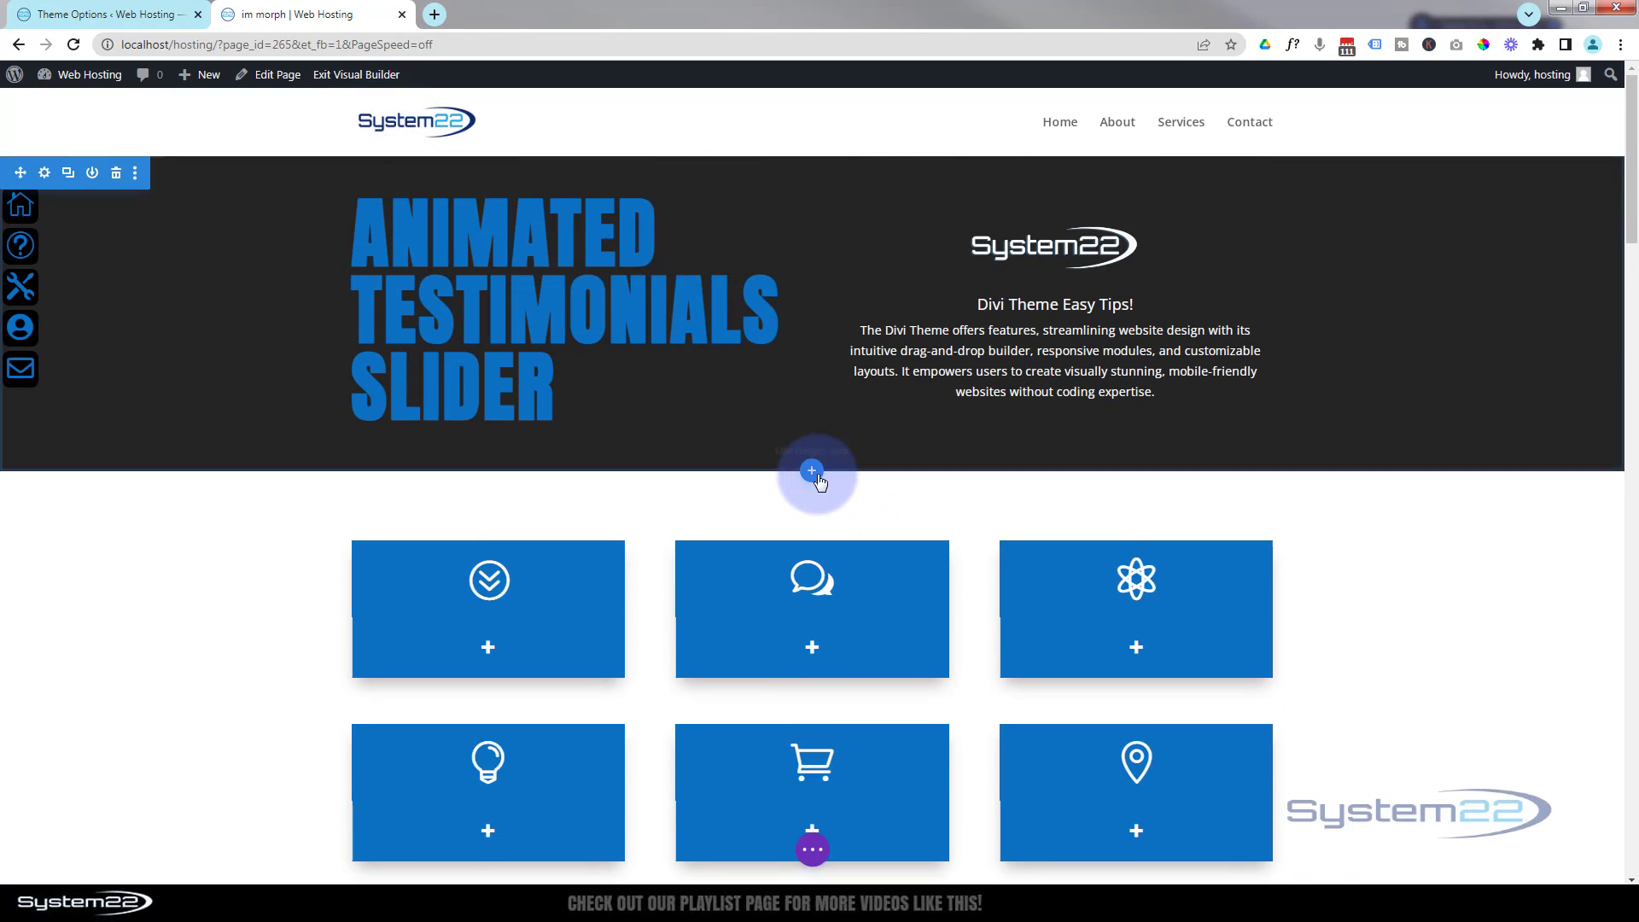
- Insert a regular section with a single-column row directly below the dark "Animated Testimonials Slider" section
left_click(813, 472)
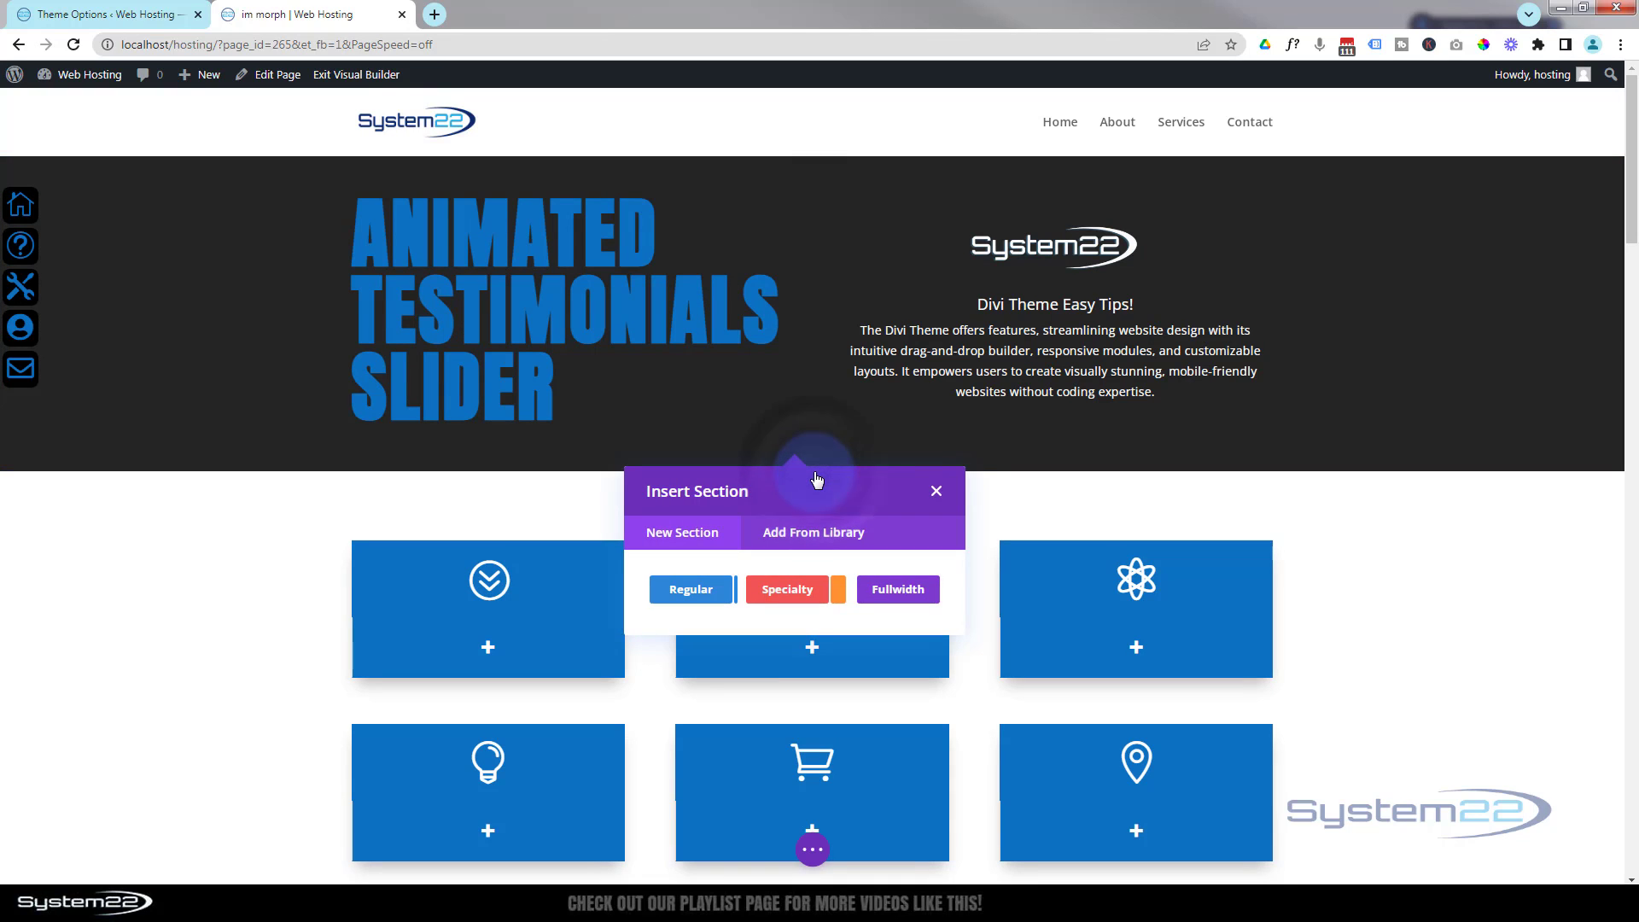
left_click(691, 590)
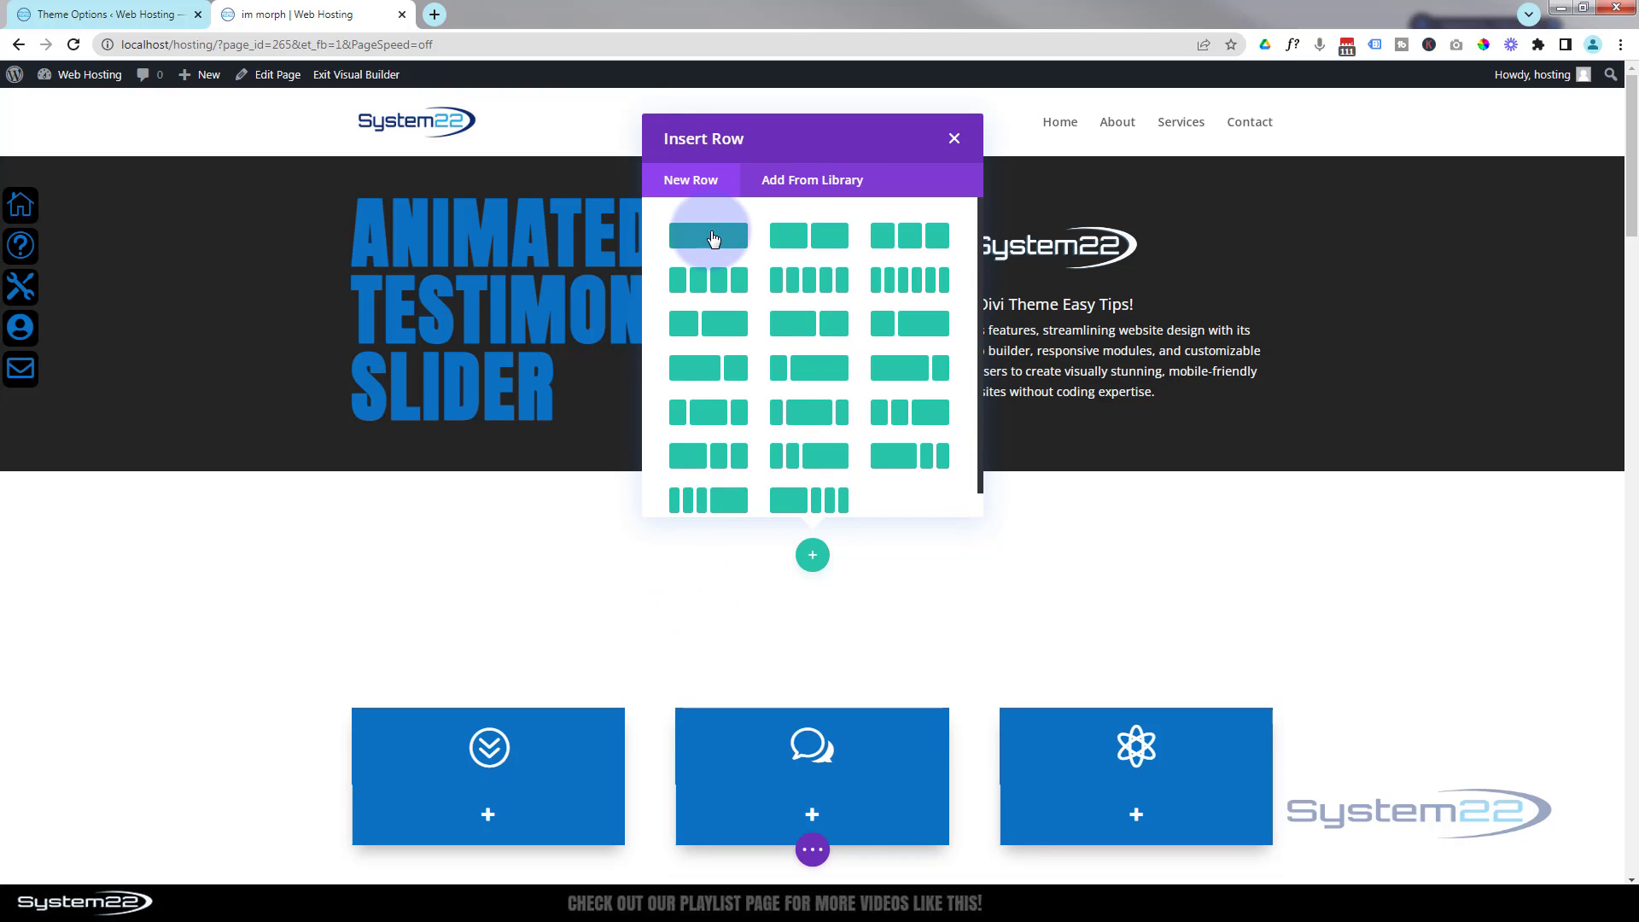
left_click(714, 238)
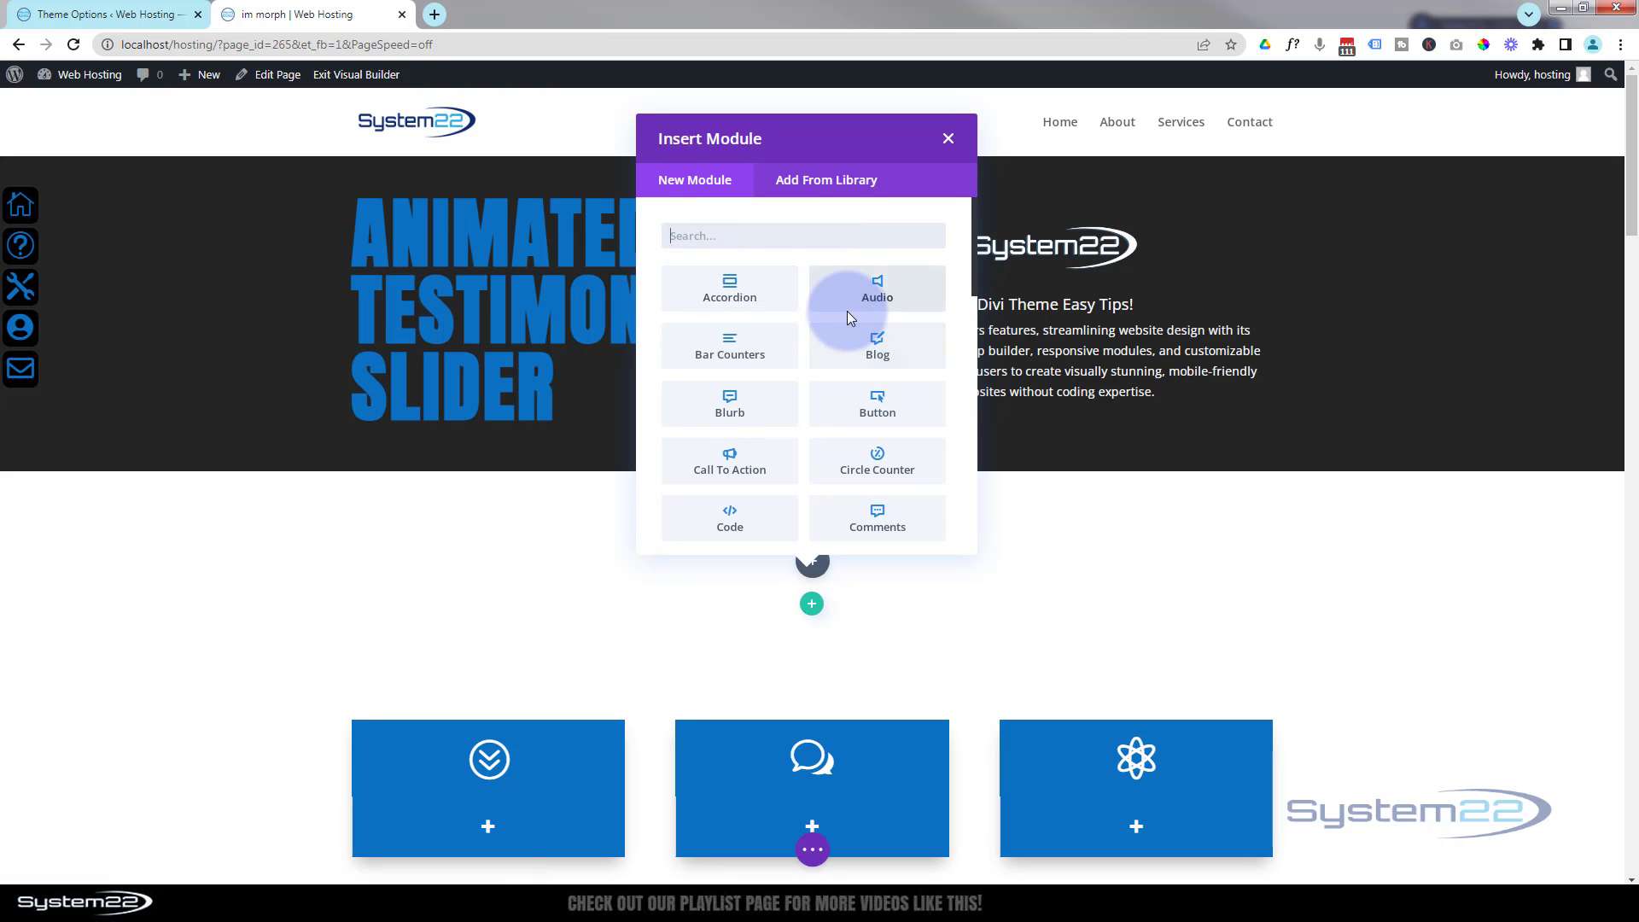
- Add a Slider module to the new row and delete its second default slide
scroll(847, 319, "down", 3)
scroll(849, 319, "down", 5)
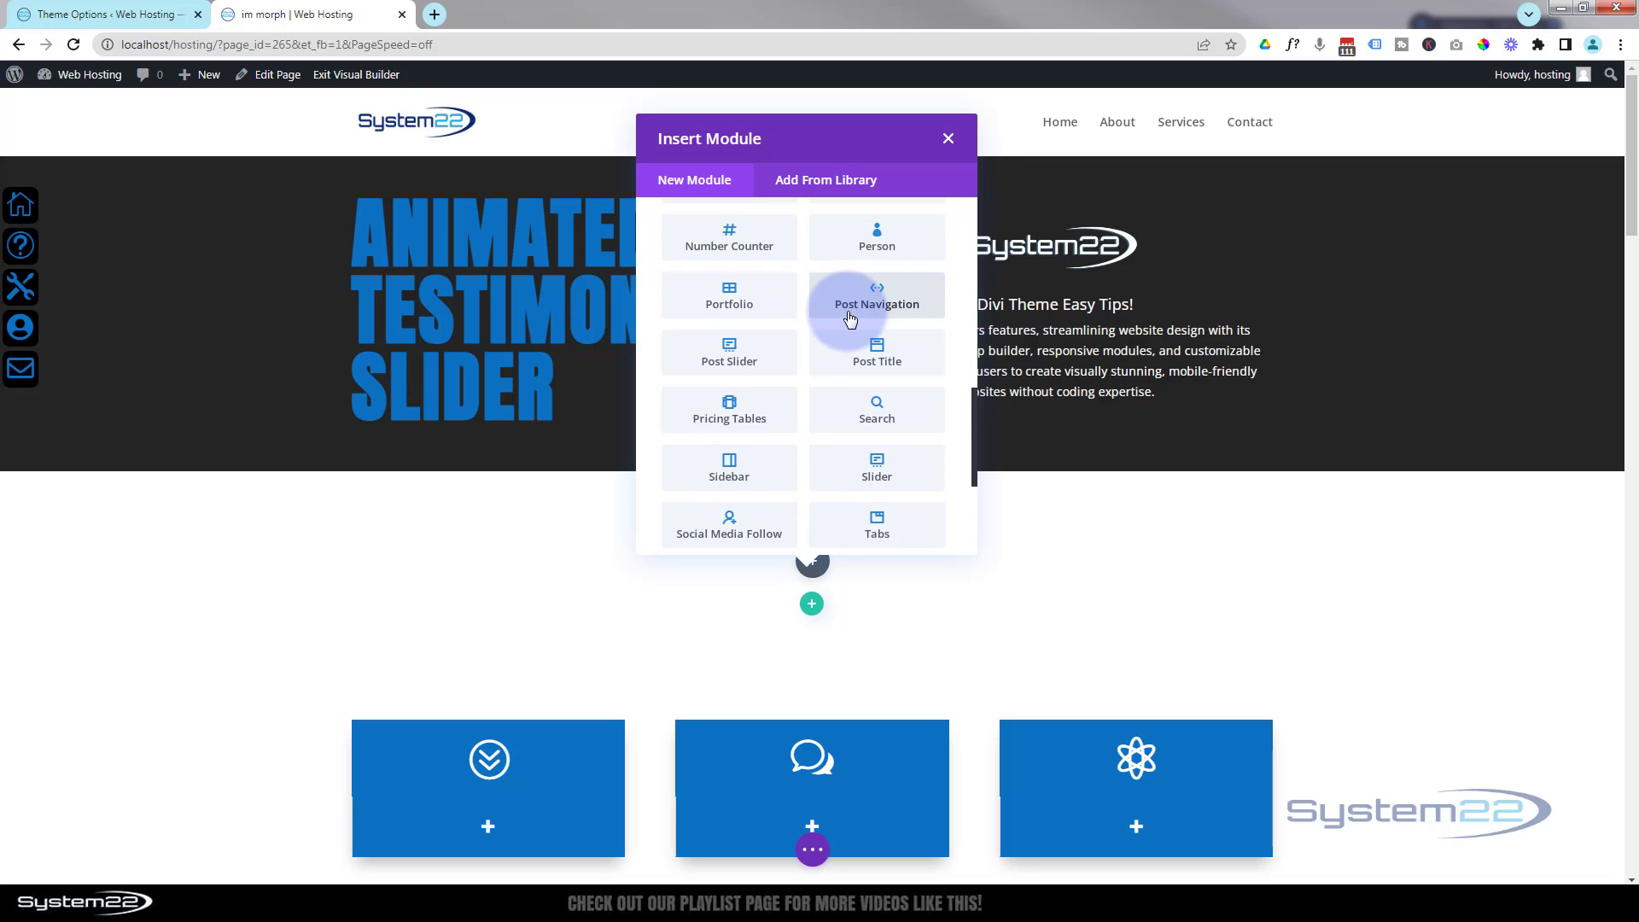
left_click(878, 474)
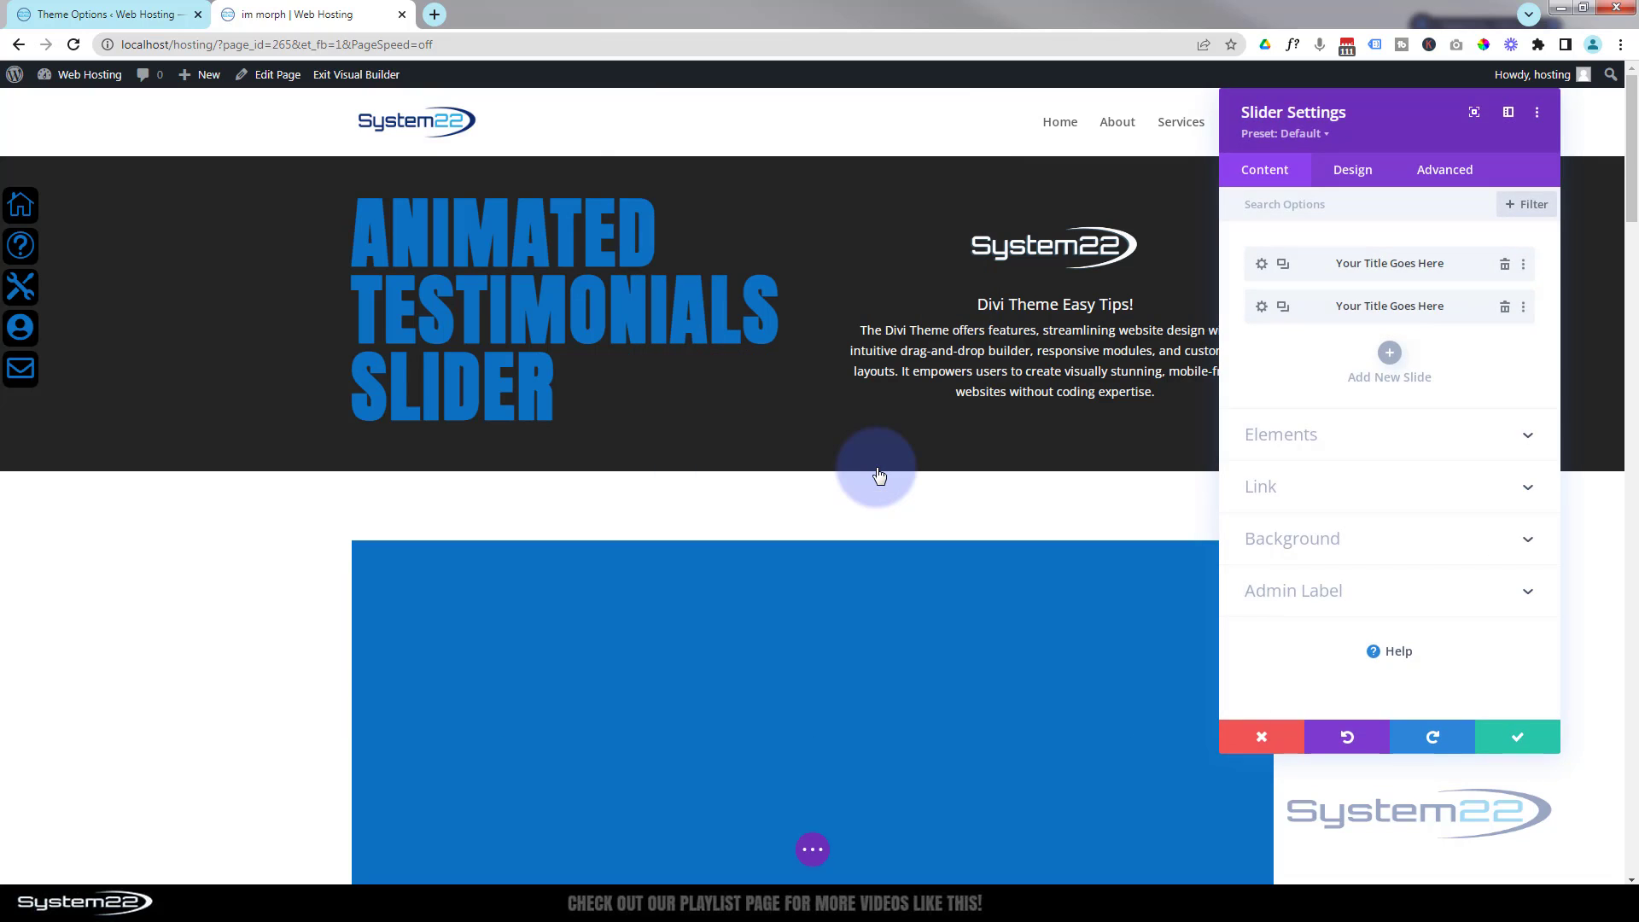
scroll(205, 480, "down", 2)
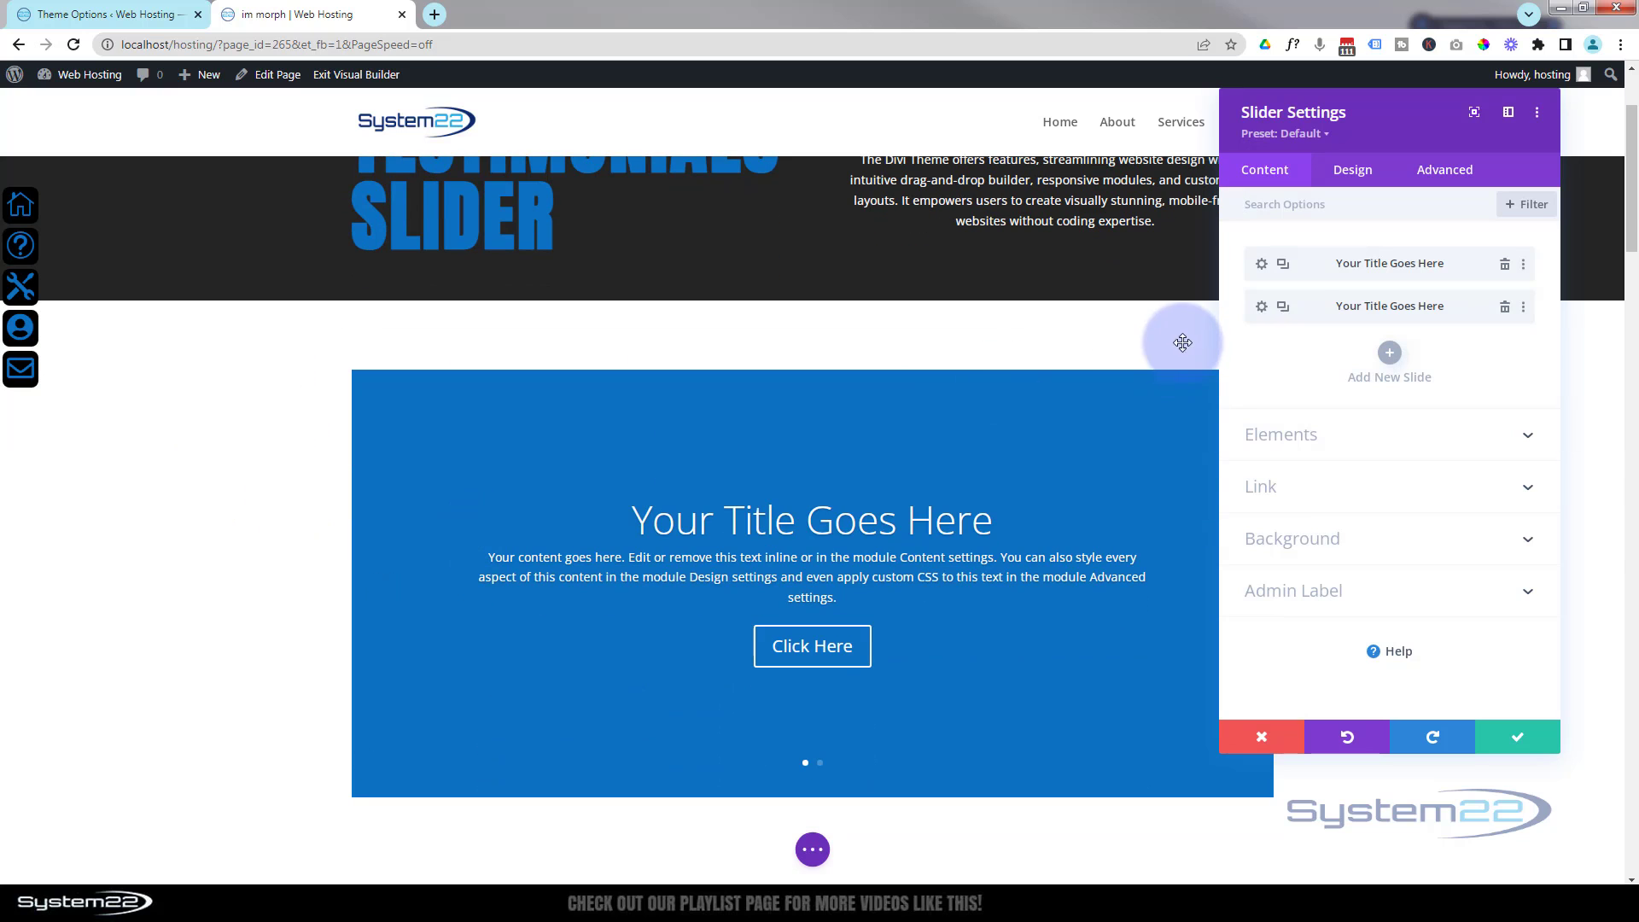
left_click(1505, 307)
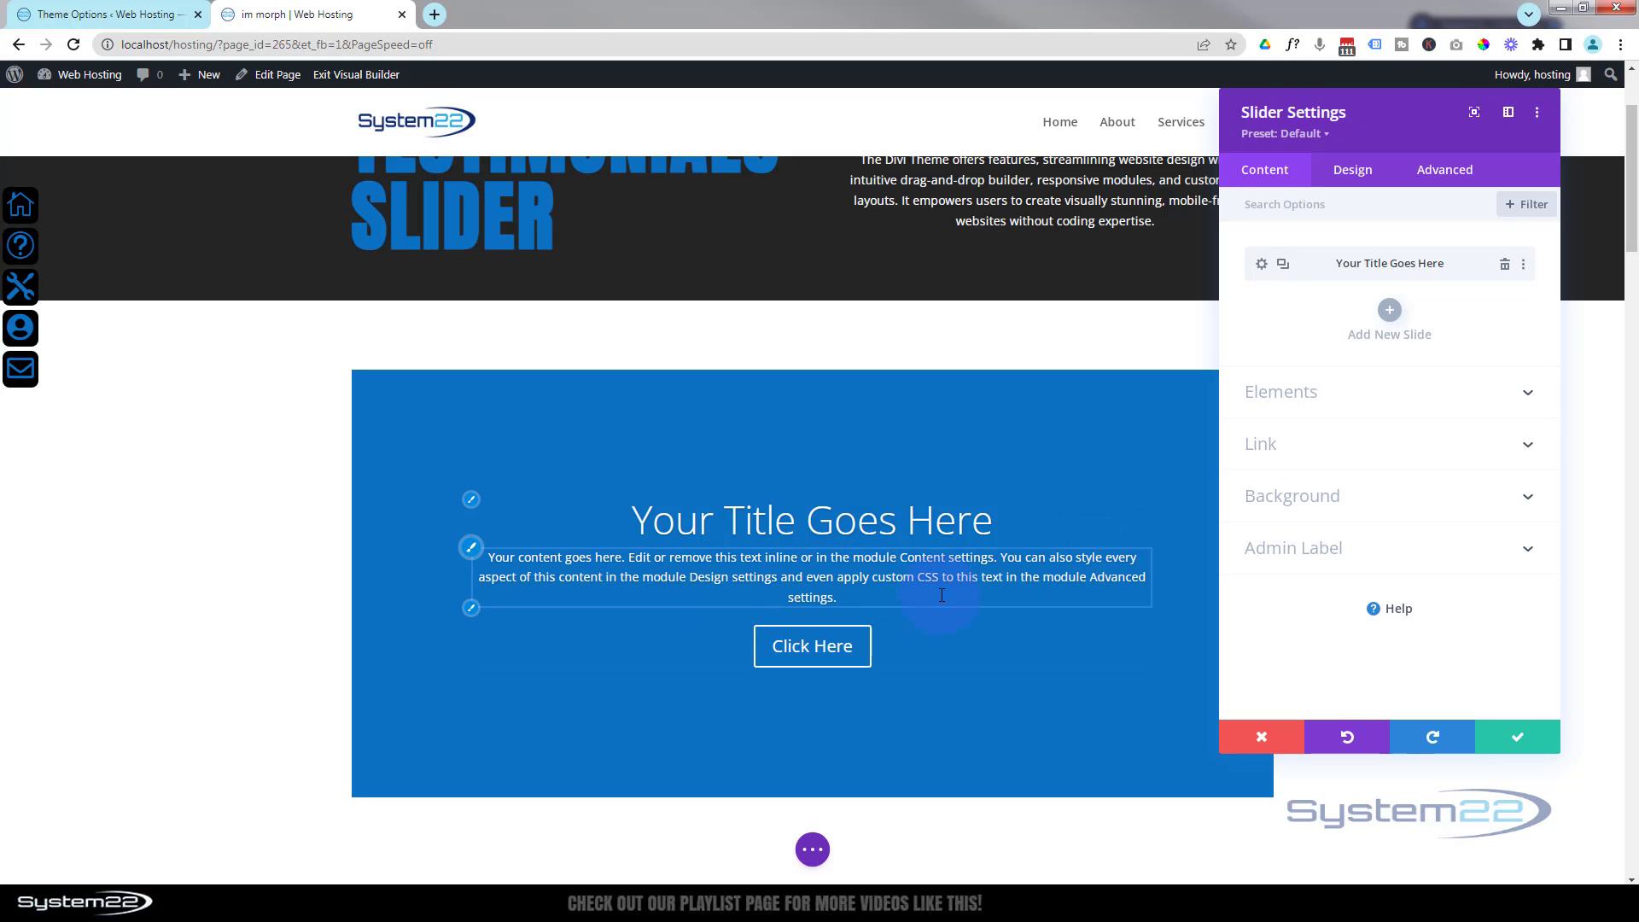
- Set the remaining slide's title to ""System 22 delivered exceptional designs, seamlessly integrating functionality and aesthetics. Impressed with their professionalism and attention to detail.""
left_click(1262, 270)
scroll(300, 436, "down", 1)
scroll(301, 435, "down", 1)
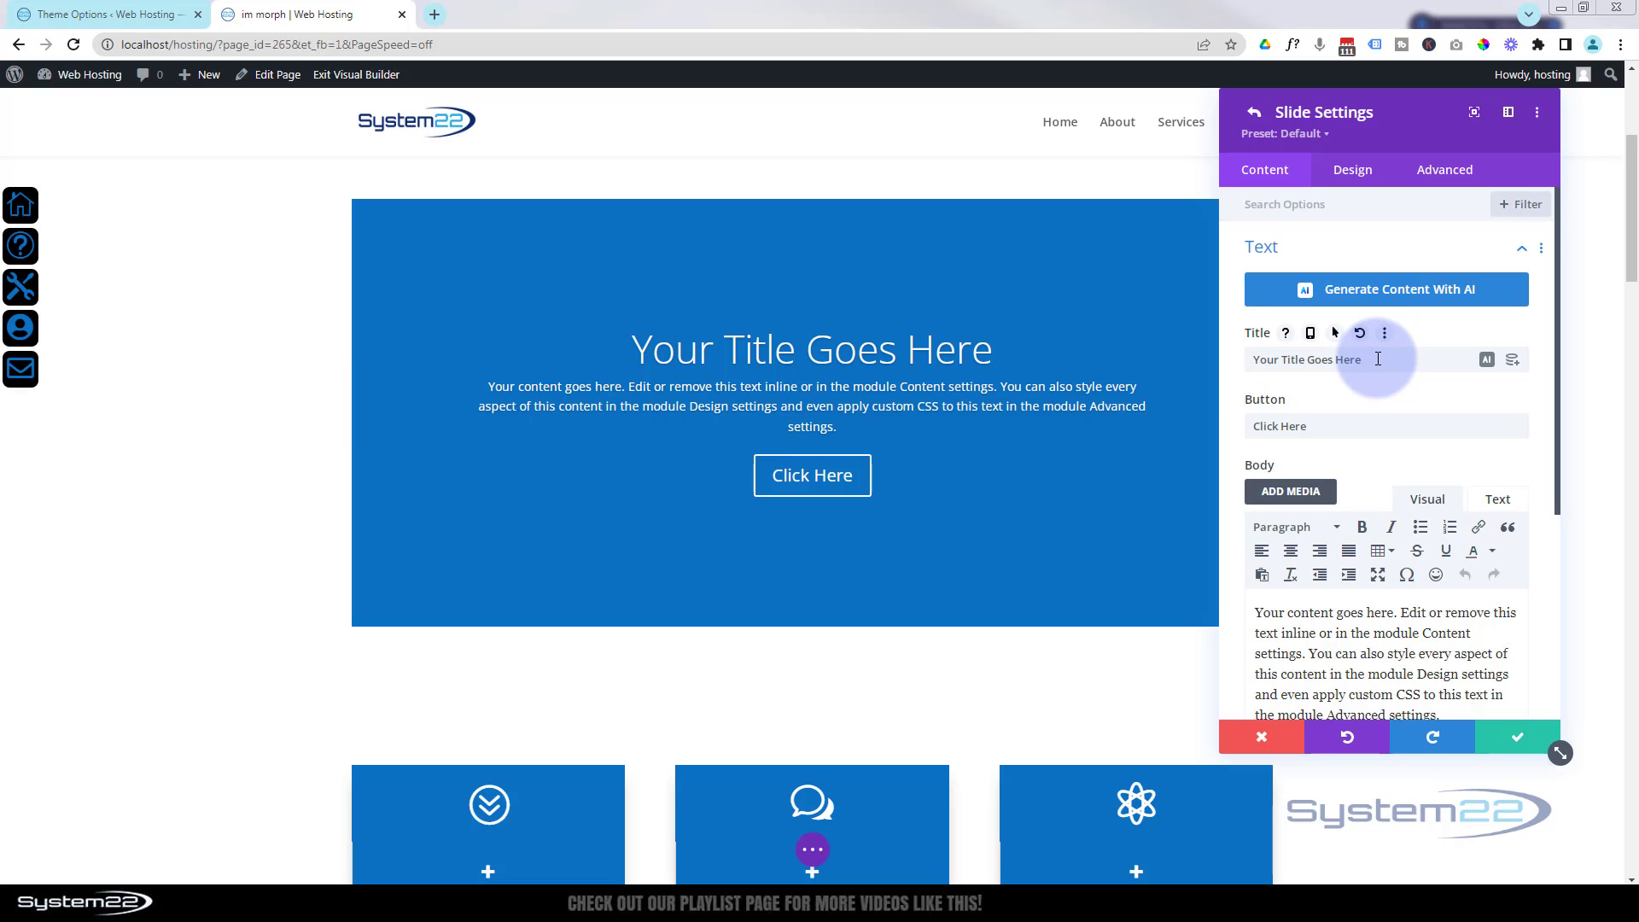
left_click_drag(1378, 359, 1241, 365)
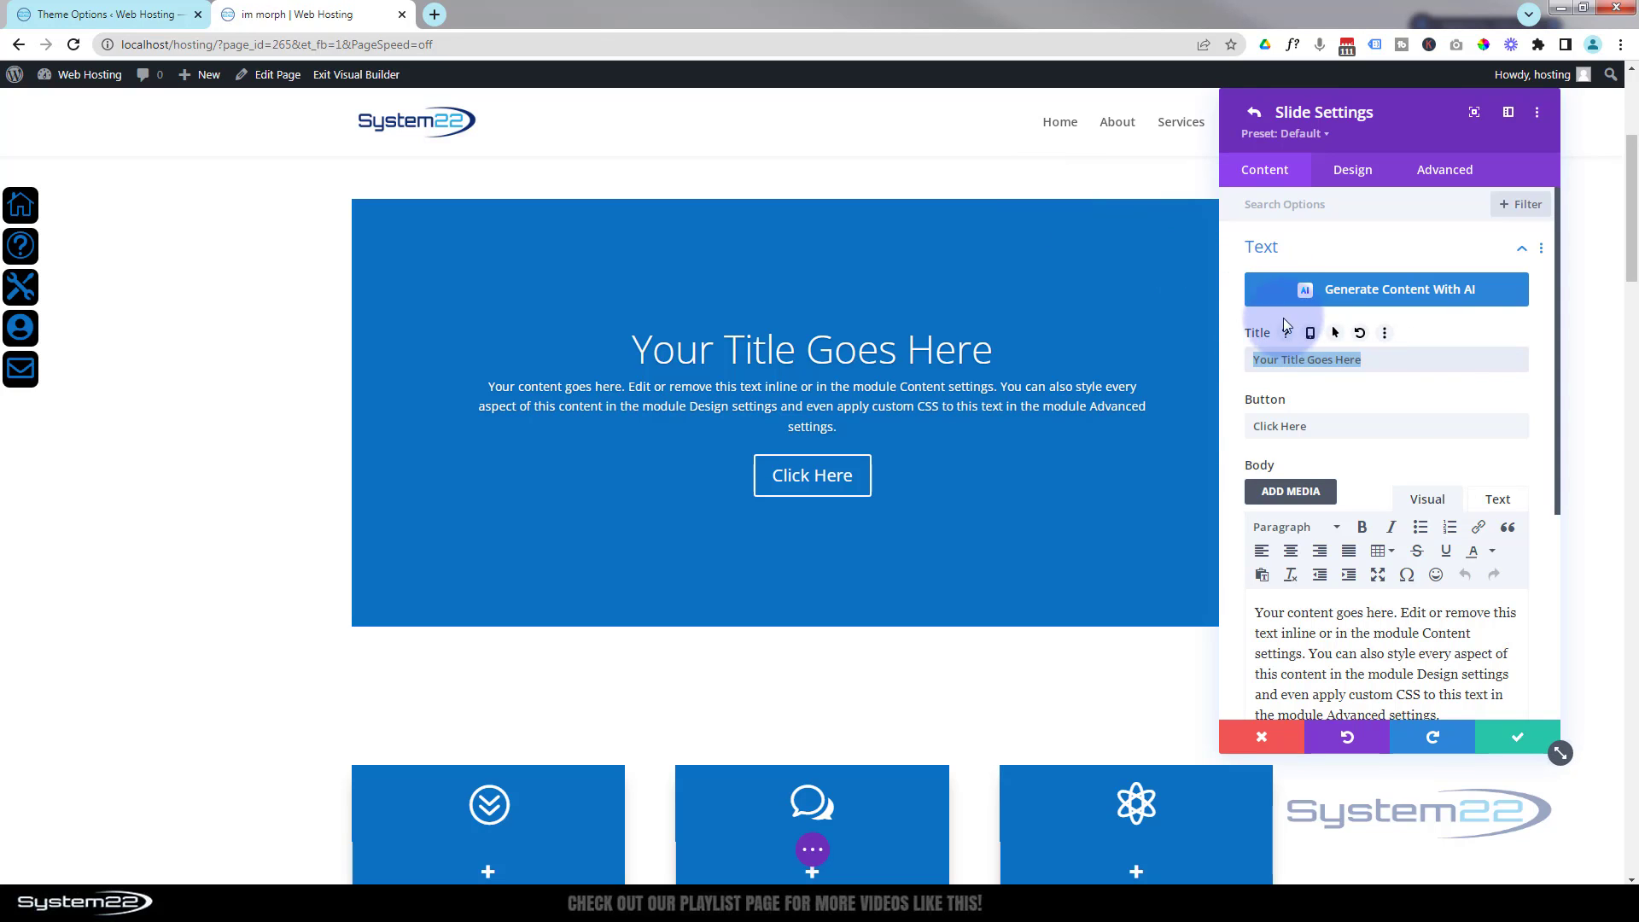
type("\"System 22 delivered exceptional designs, seamlessly integrating functionality and aesthetics. Impressed with their professionalism and attention to detail.\"")
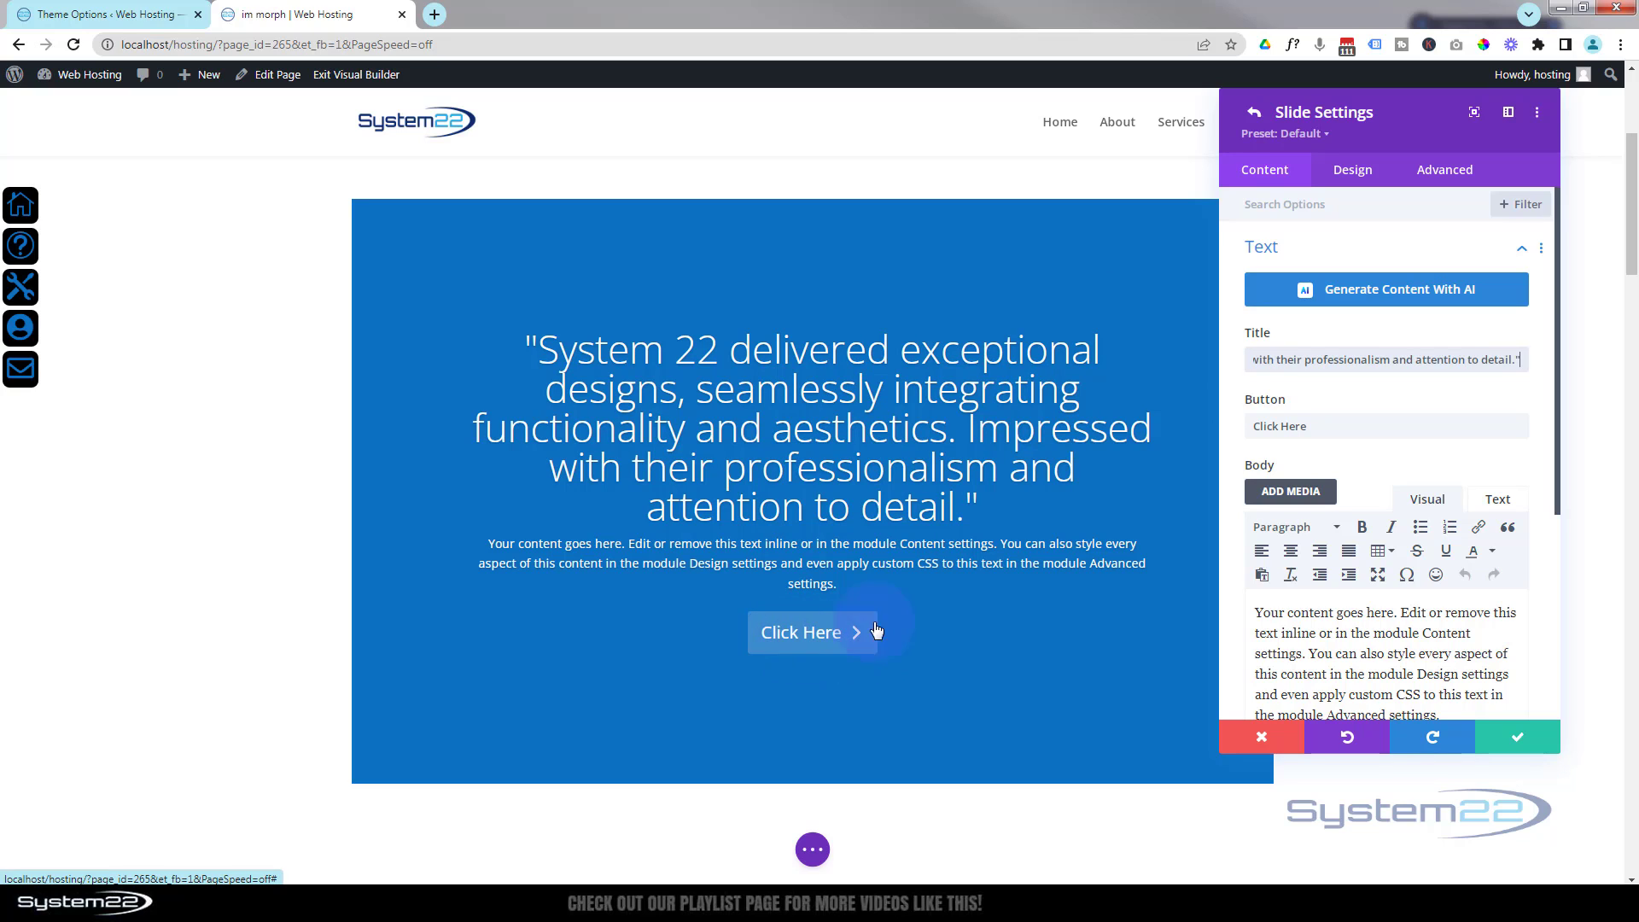
- Clear the slide's button text to remove the "Click Here" button
left_click_drag(1320, 429, 1250, 427)
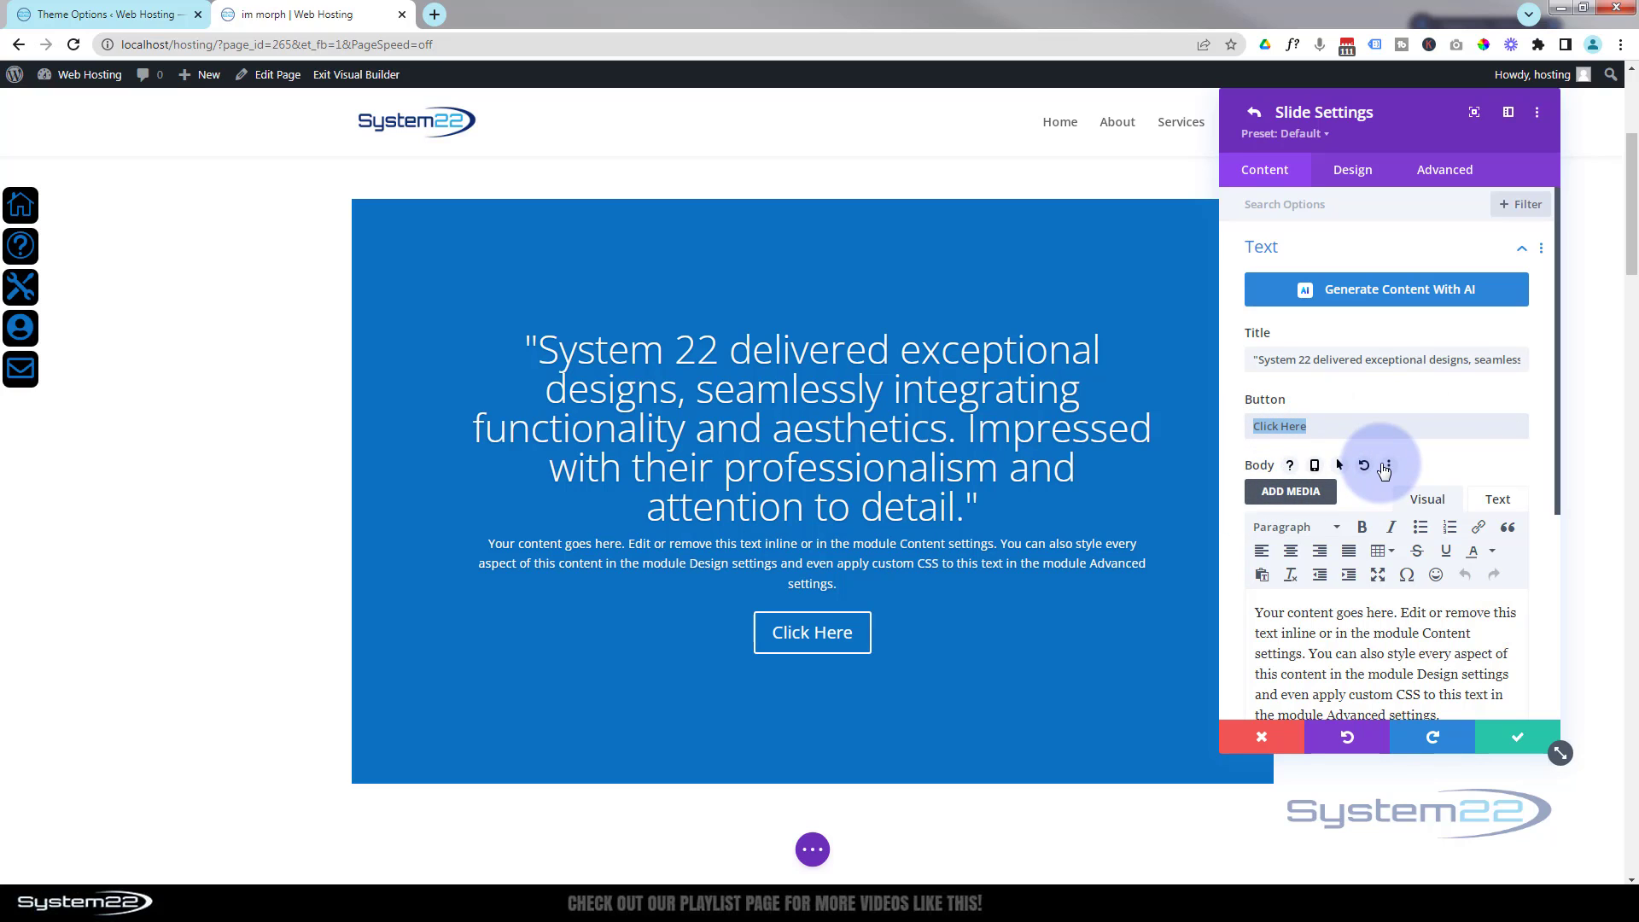
scroll(1370, 479, "down", 3)
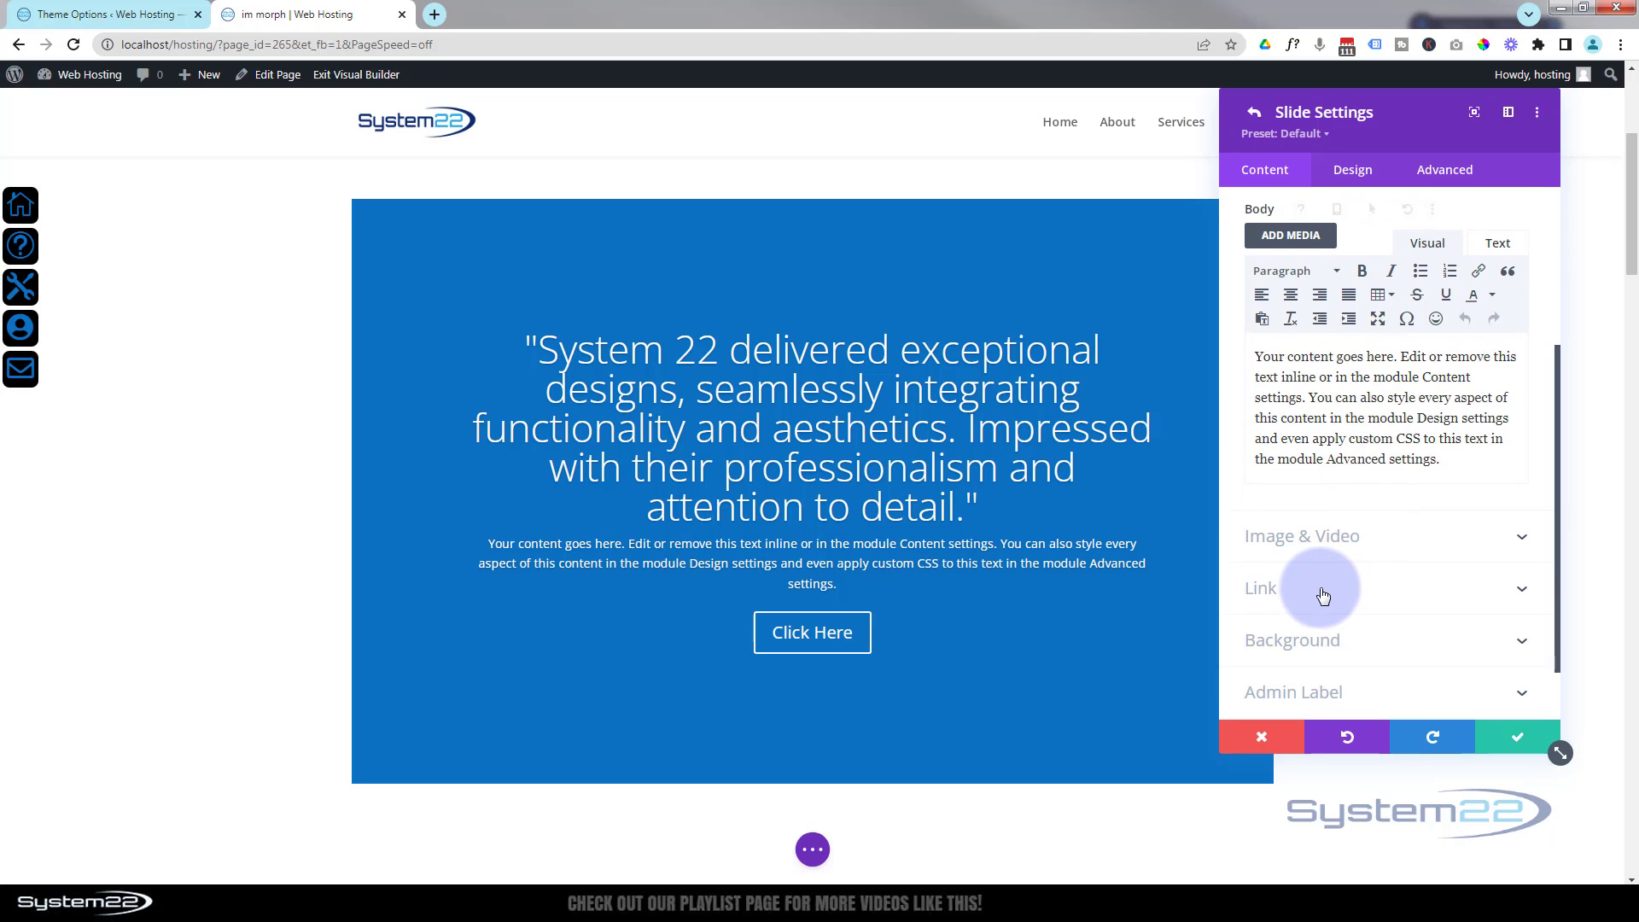
scroll(1323, 598, "up", 3)
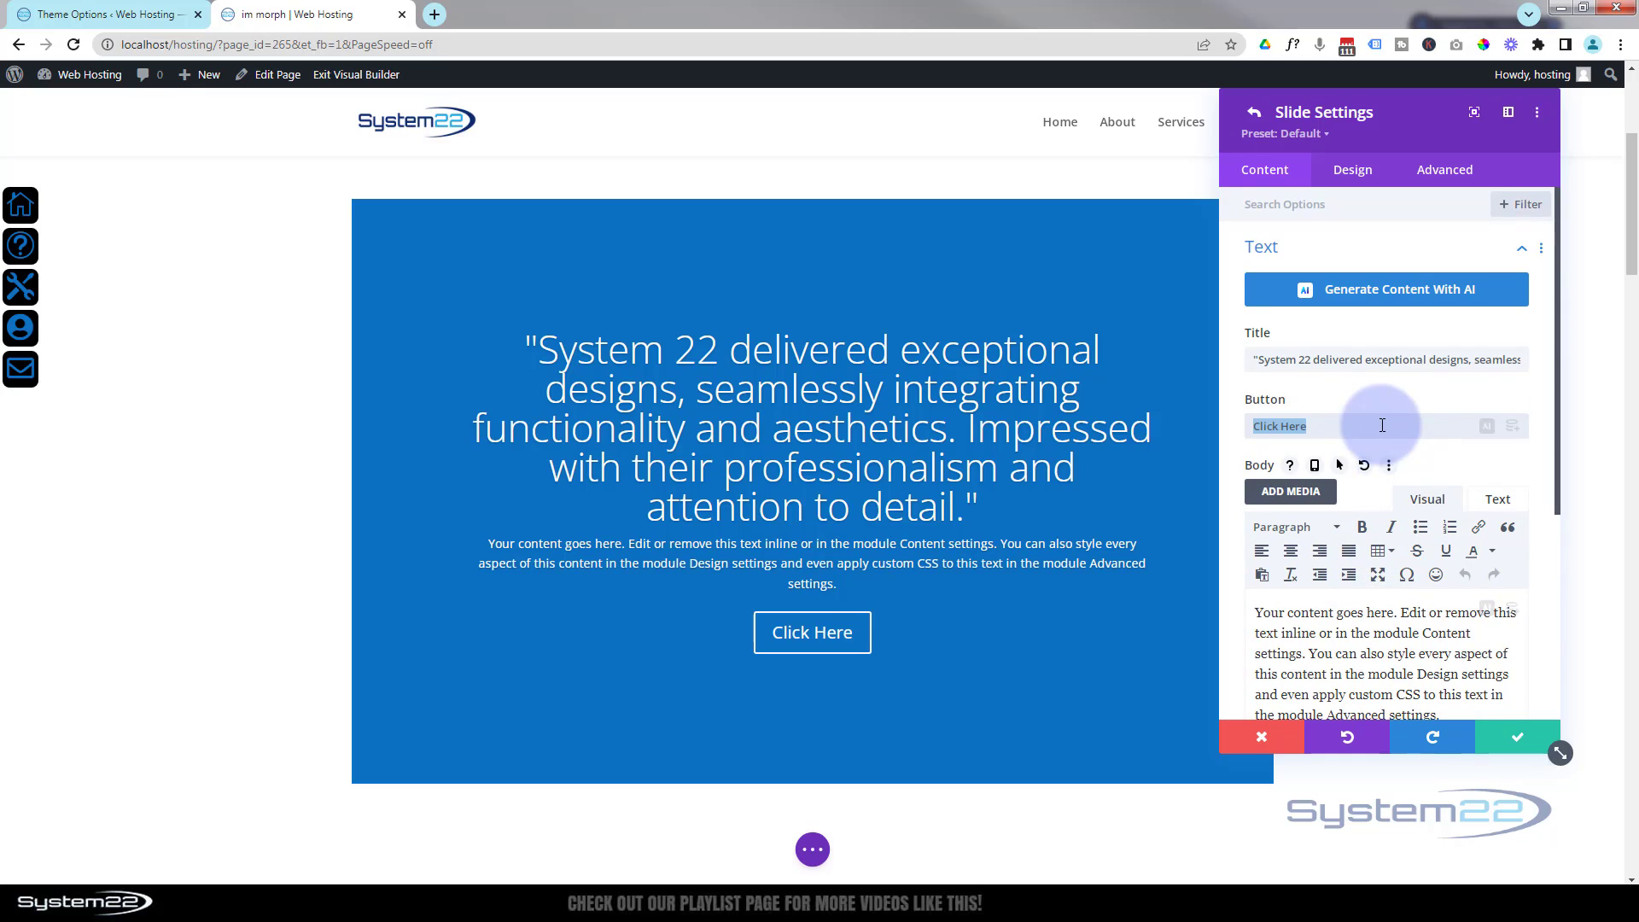
key("BackSpace")
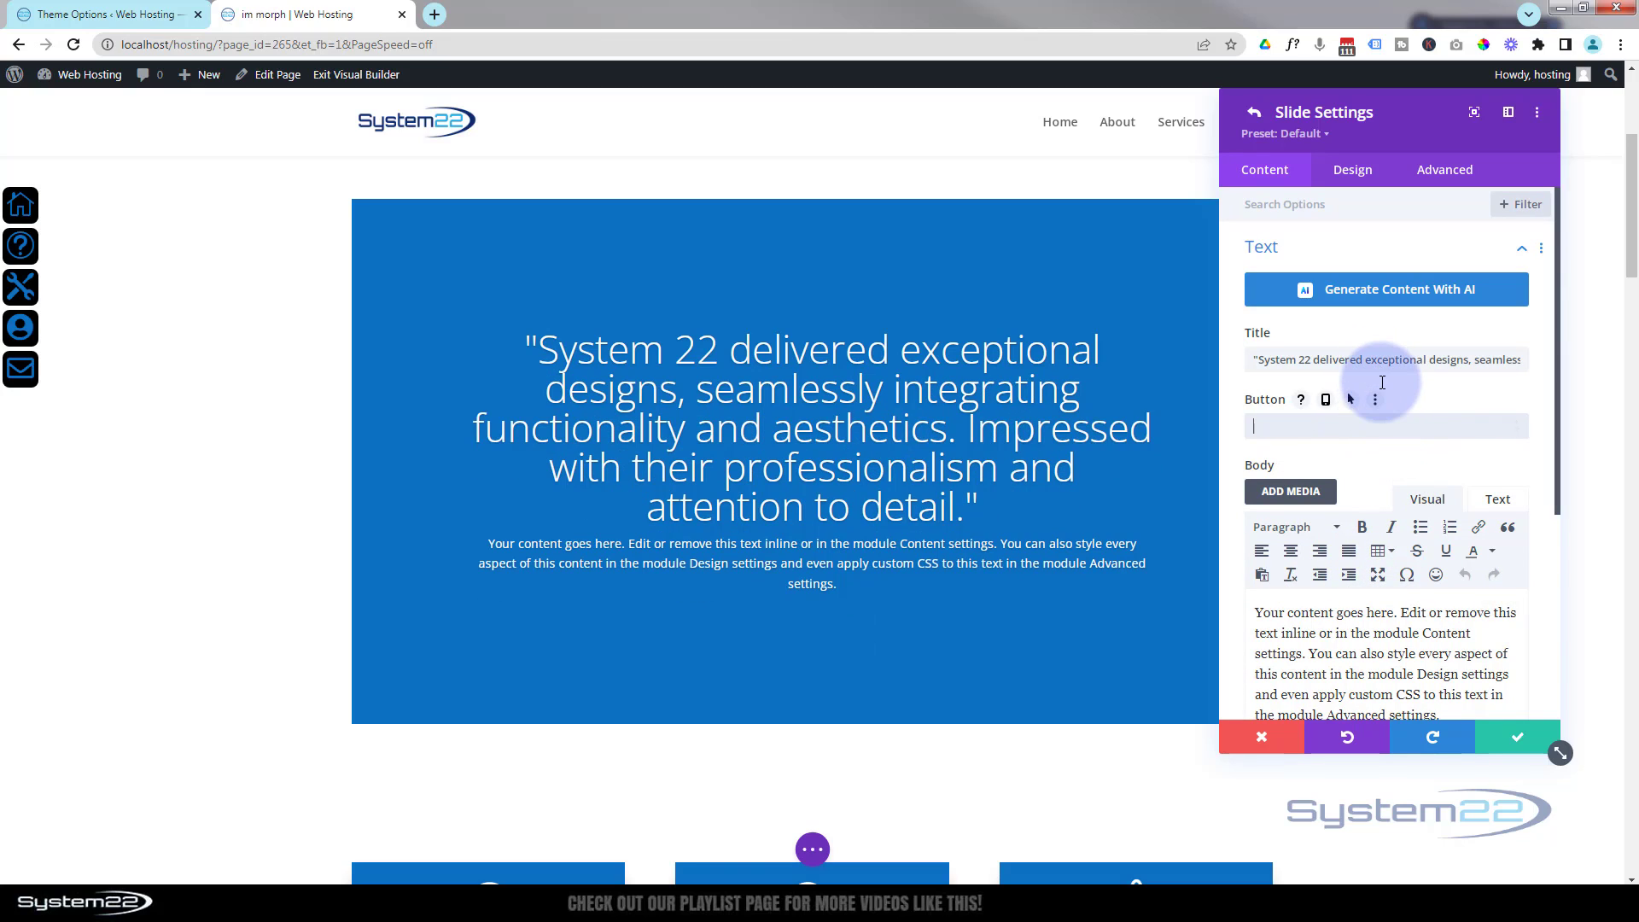
- Replace the slide's placeholder body text with the client's full name followed by ", CEO at TechGenius Inc."
scroll(1383, 382, "down", 2)
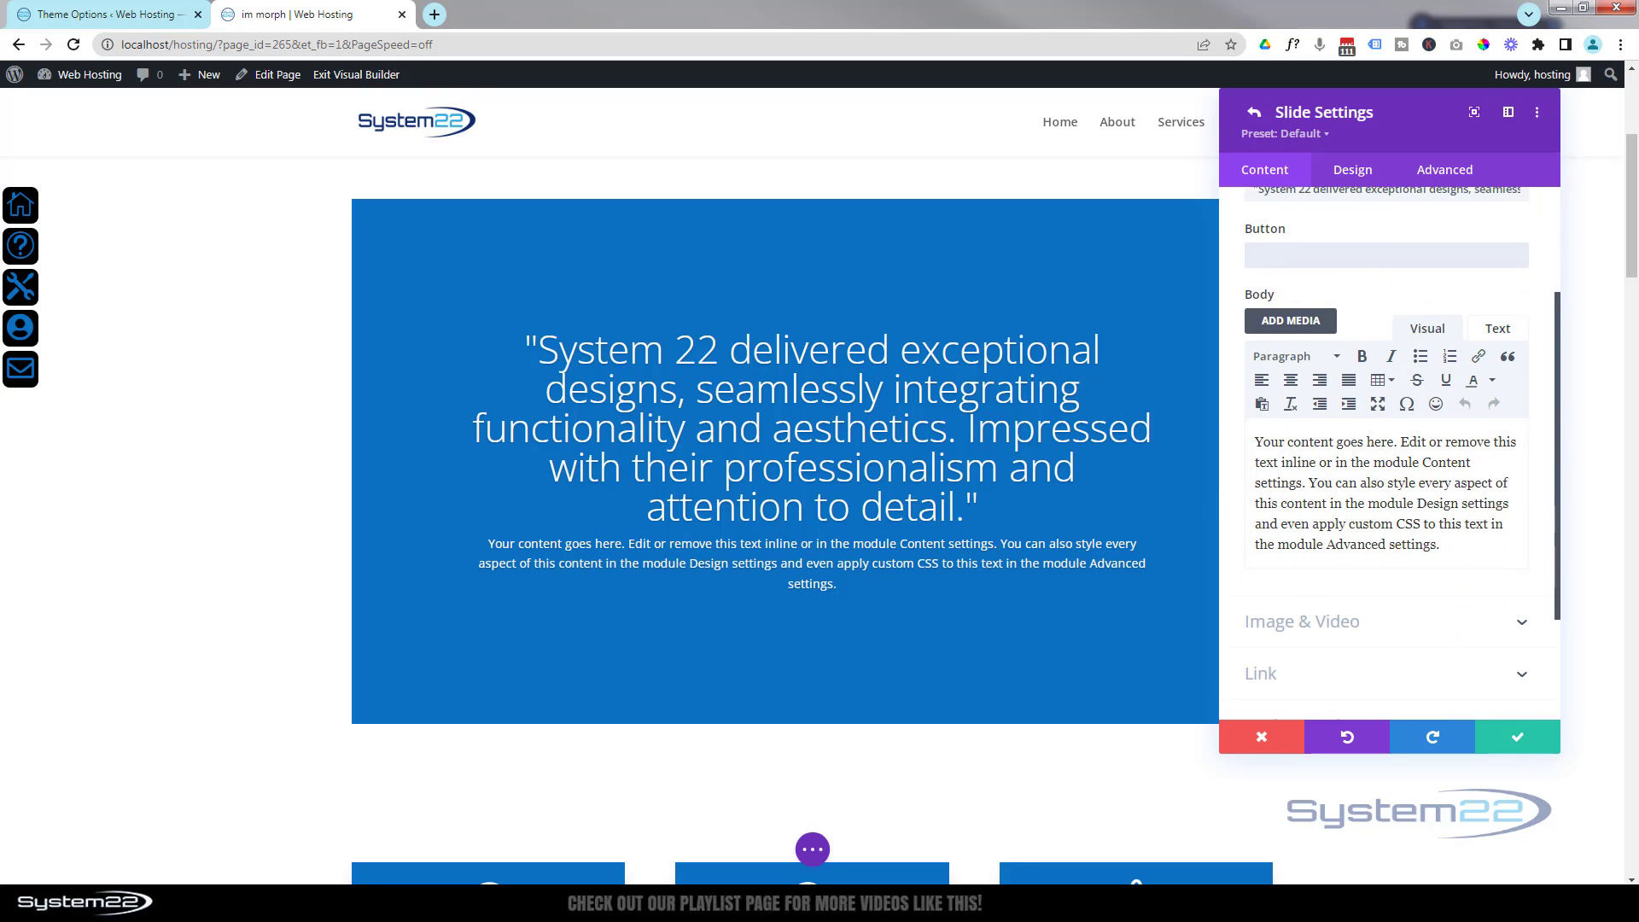
key("alt+Tab")
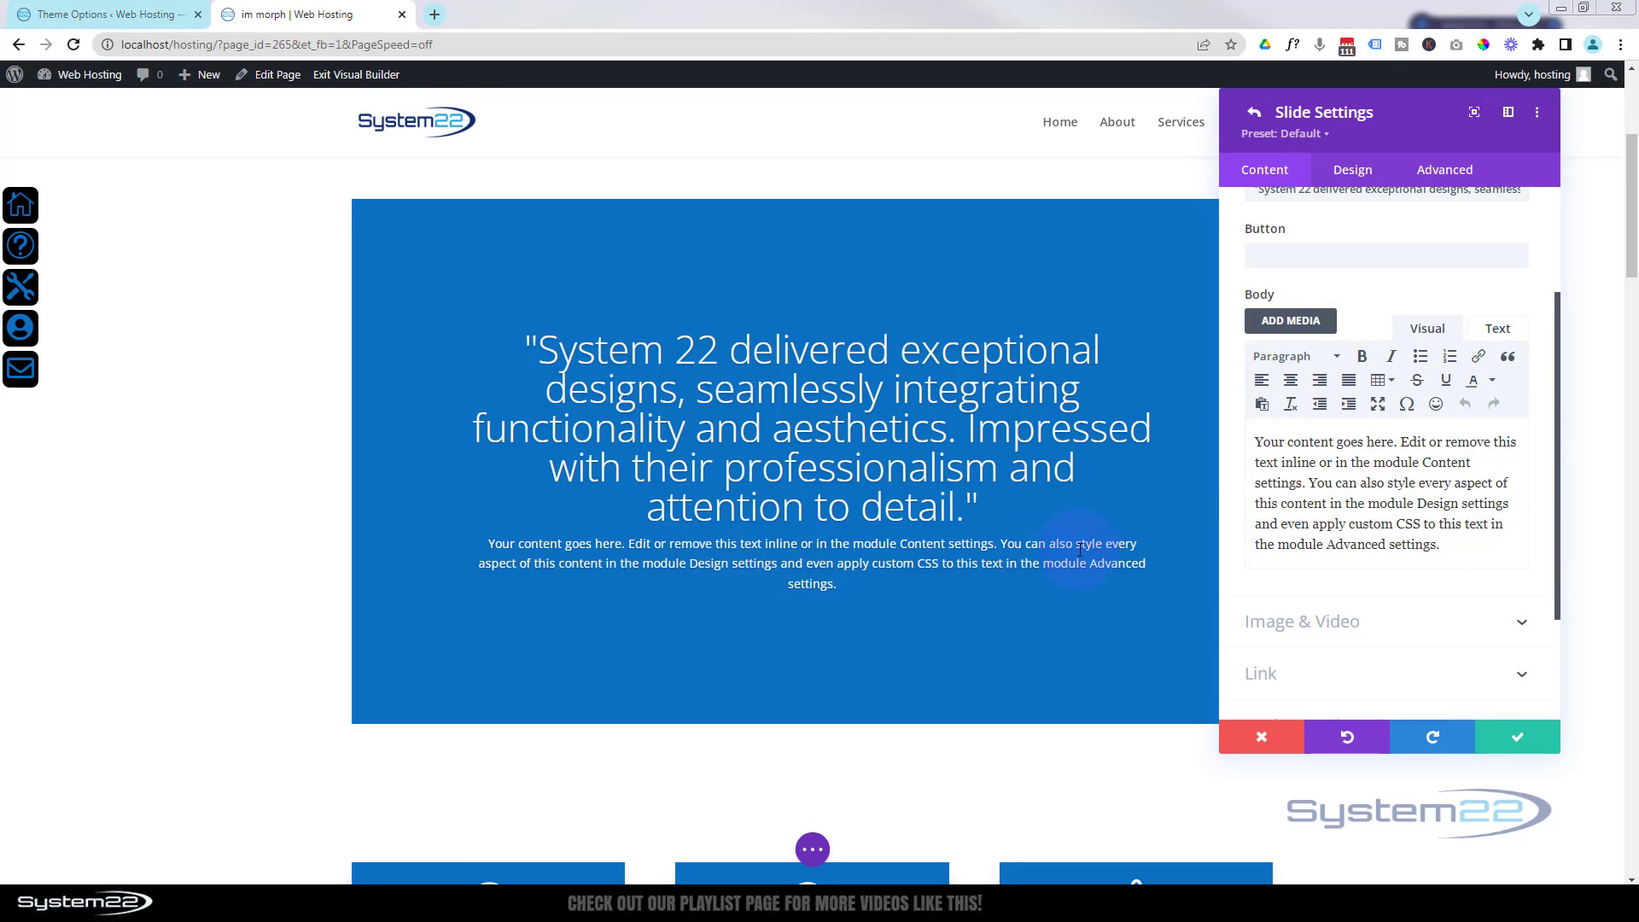
left_click_drag(1441, 547, 1255, 440)
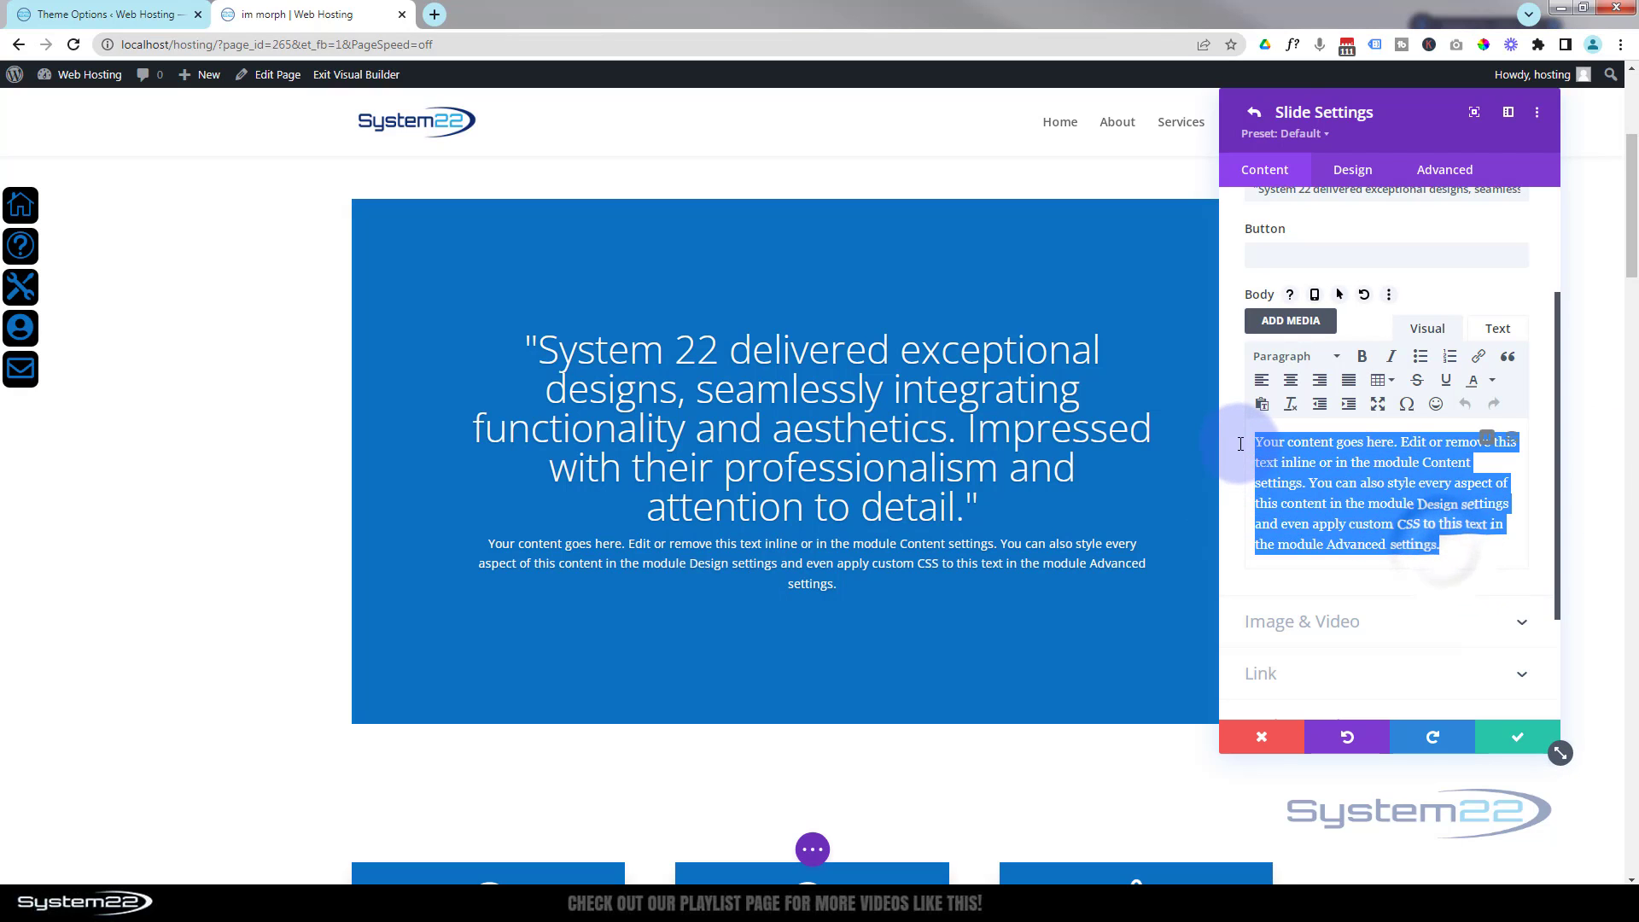
type("Sarah Jones, CEO at TechGenius Inc.")
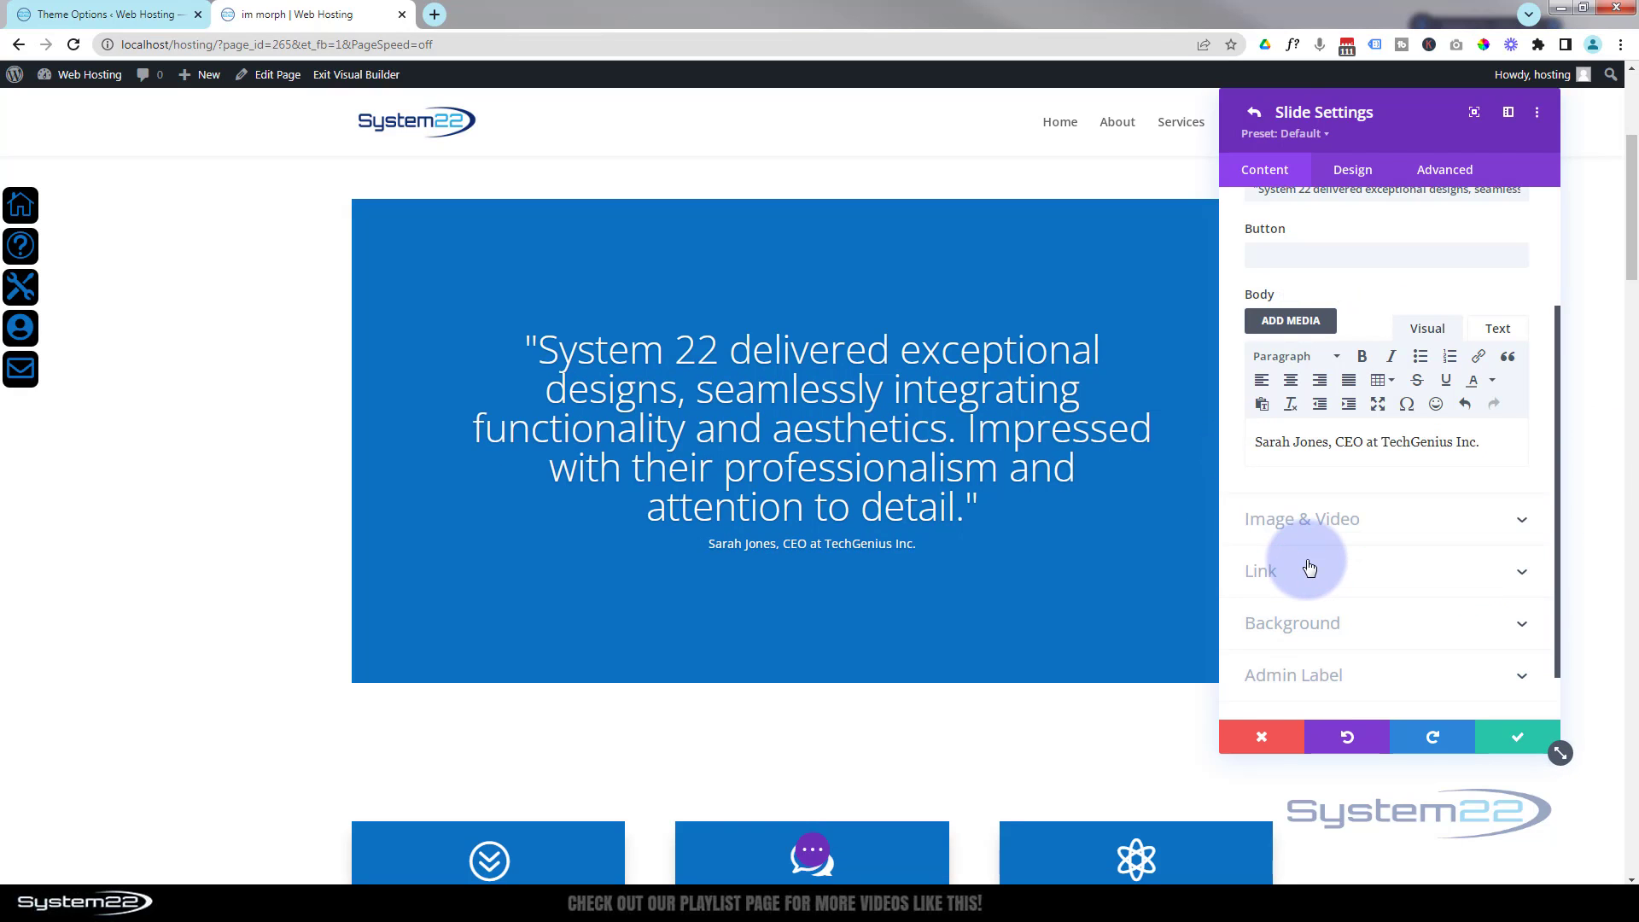
- Remove the comma after the client's name and put "CEO at TechGenius Inc." in its own paragraph
left_click(1339, 440)
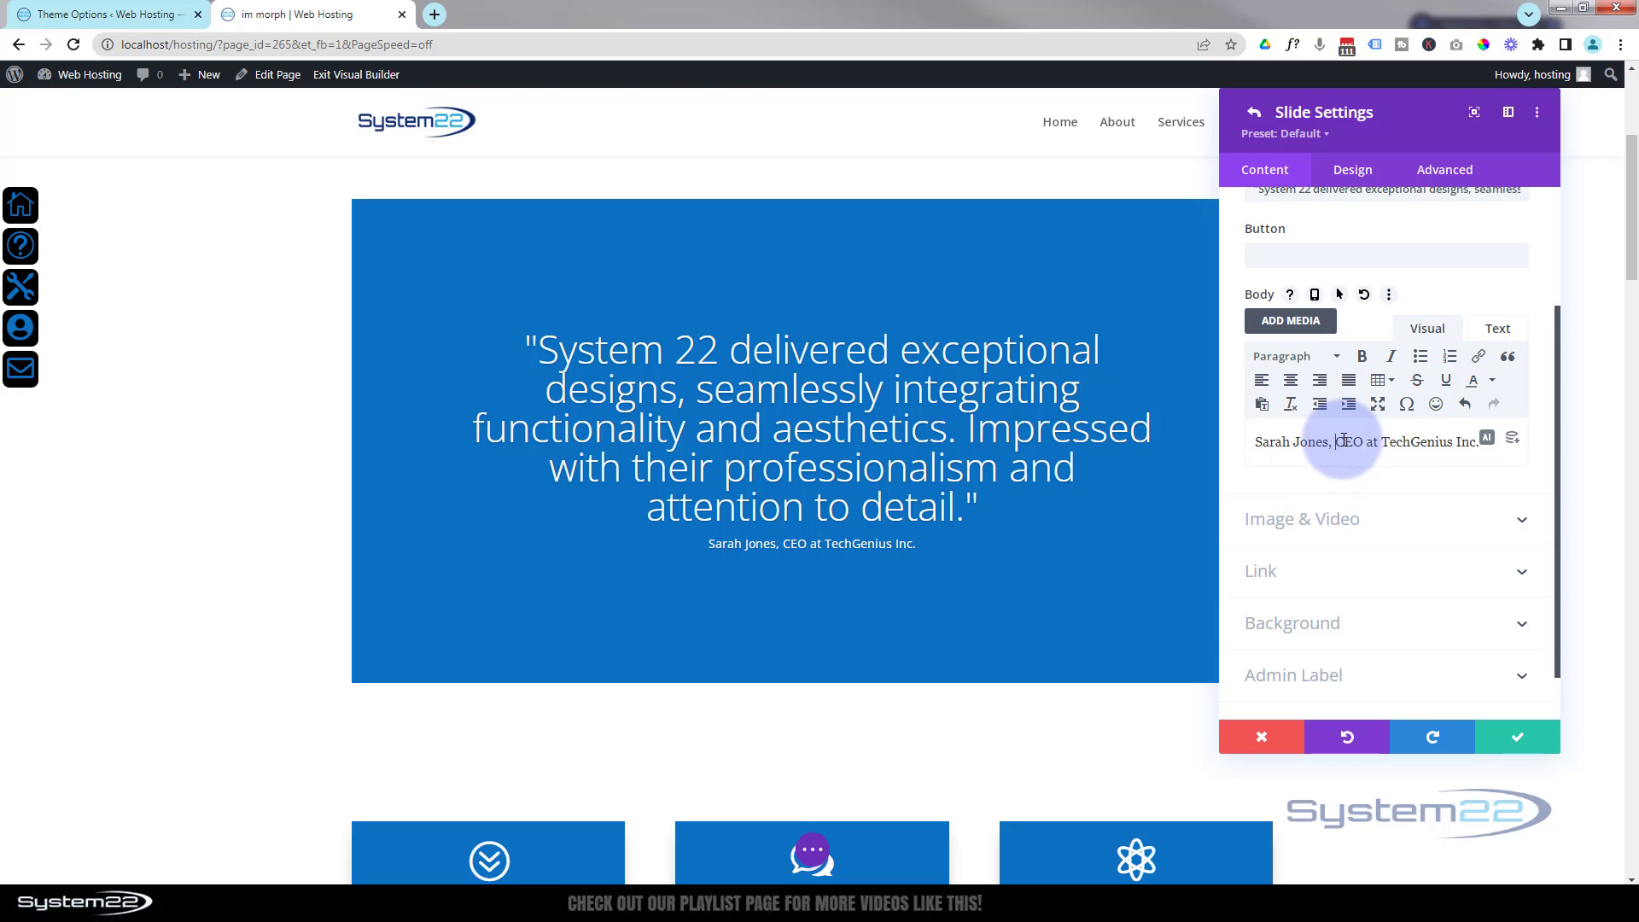
key("BackSpace")
key("BackSpace")
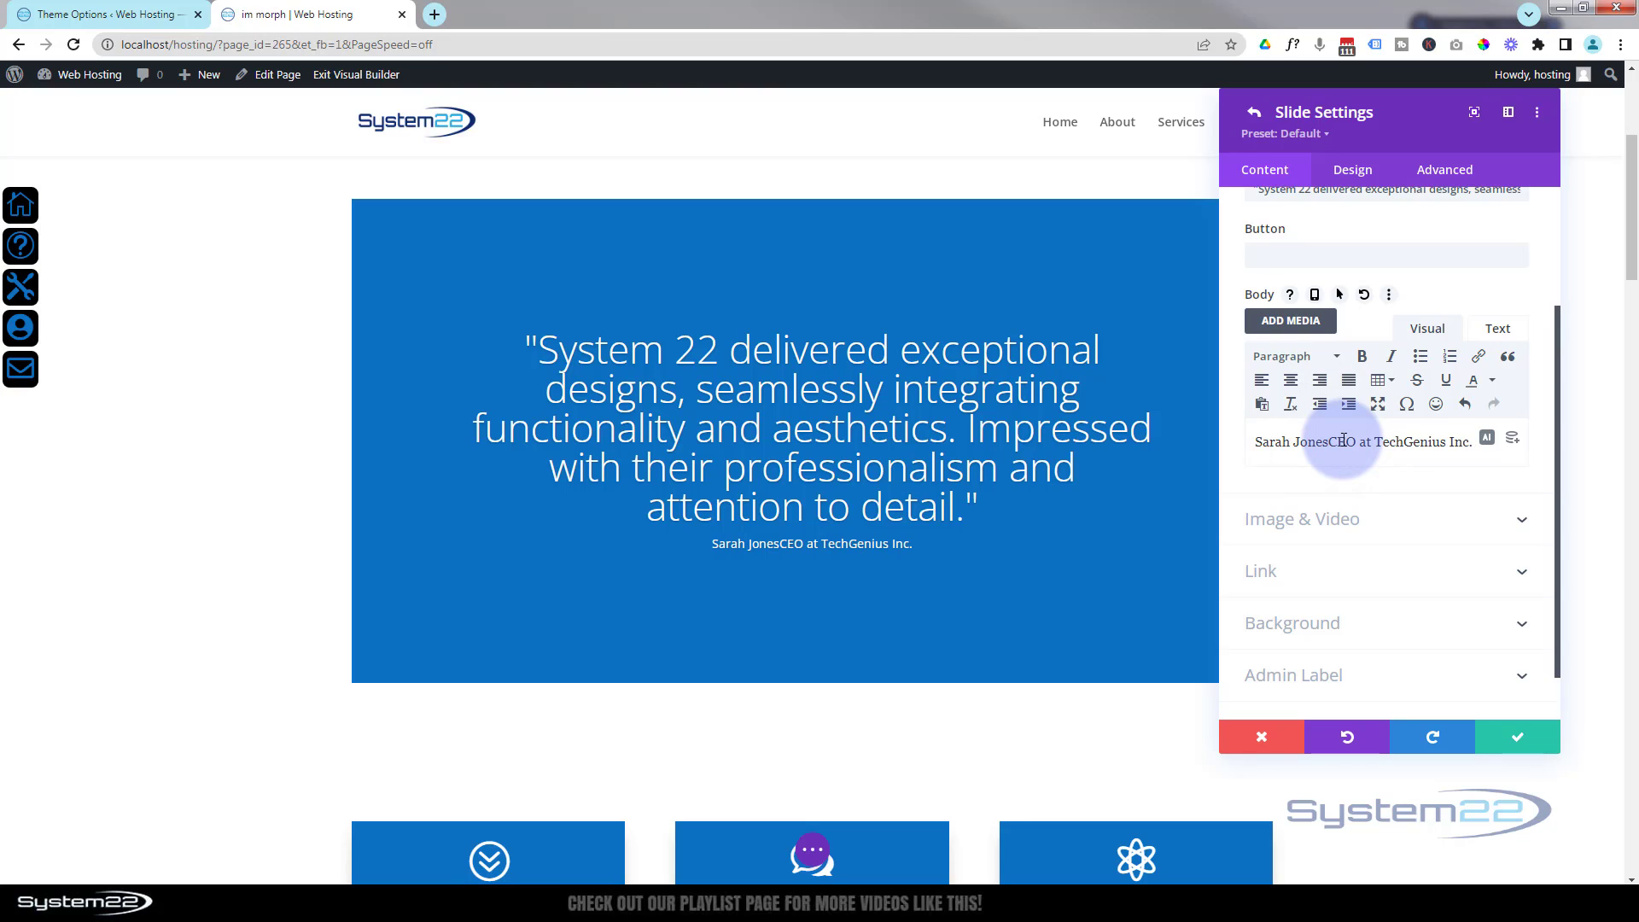
key("Return")
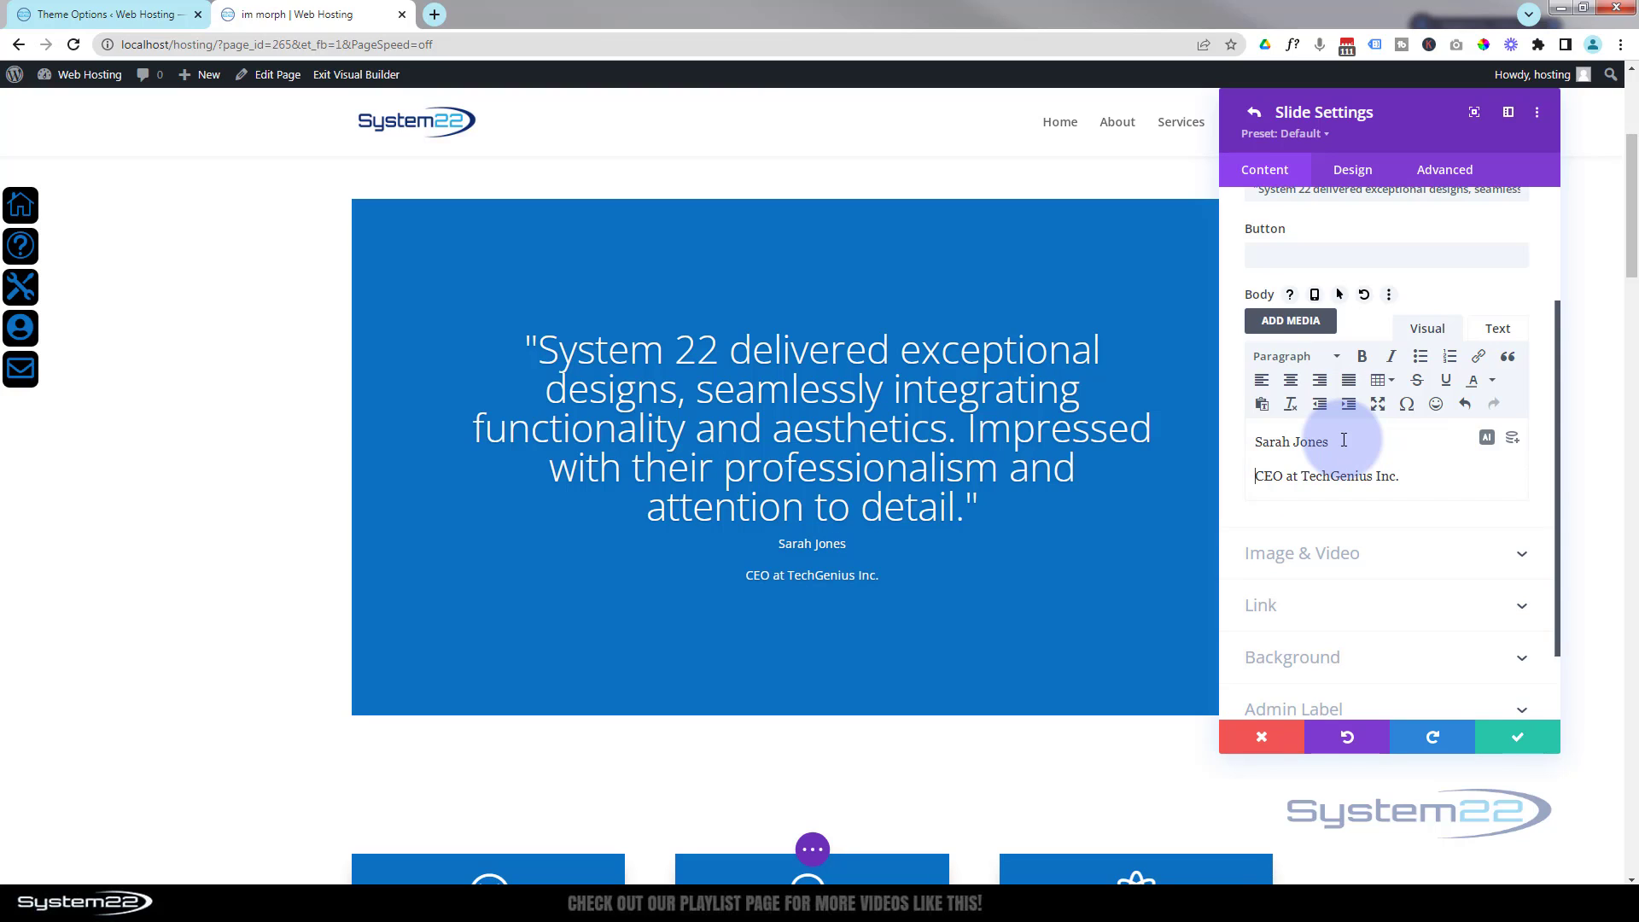
- Format the client's name in the slide body as Heading 3 and make it bold
left_click_drag(1344, 441, 1260, 439)
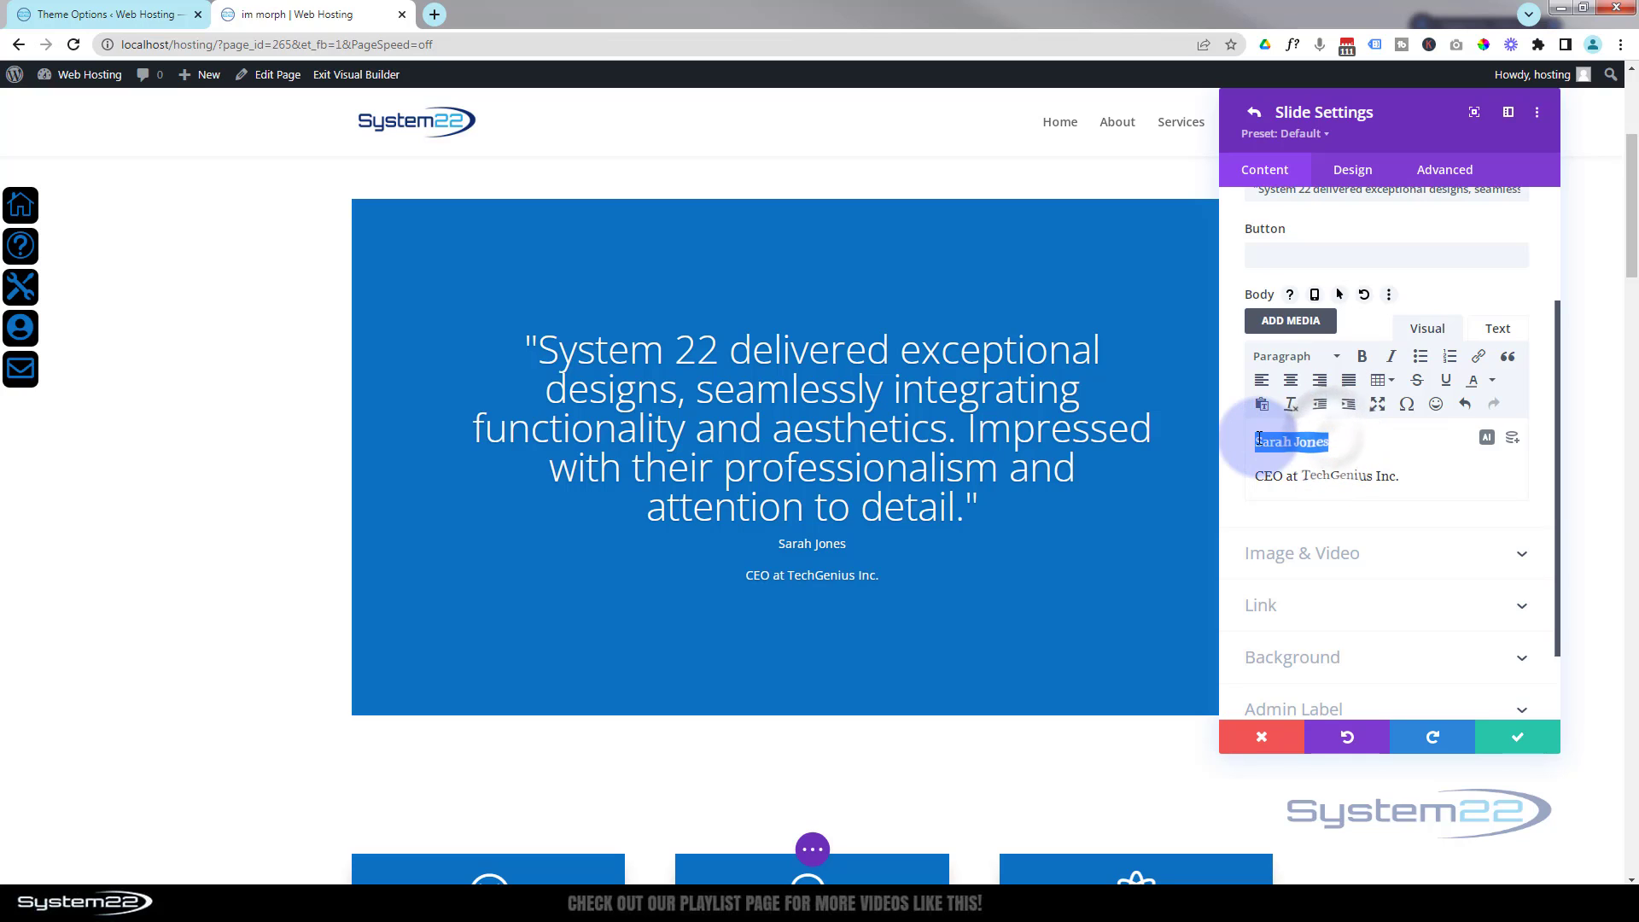
left_click(1304, 362)
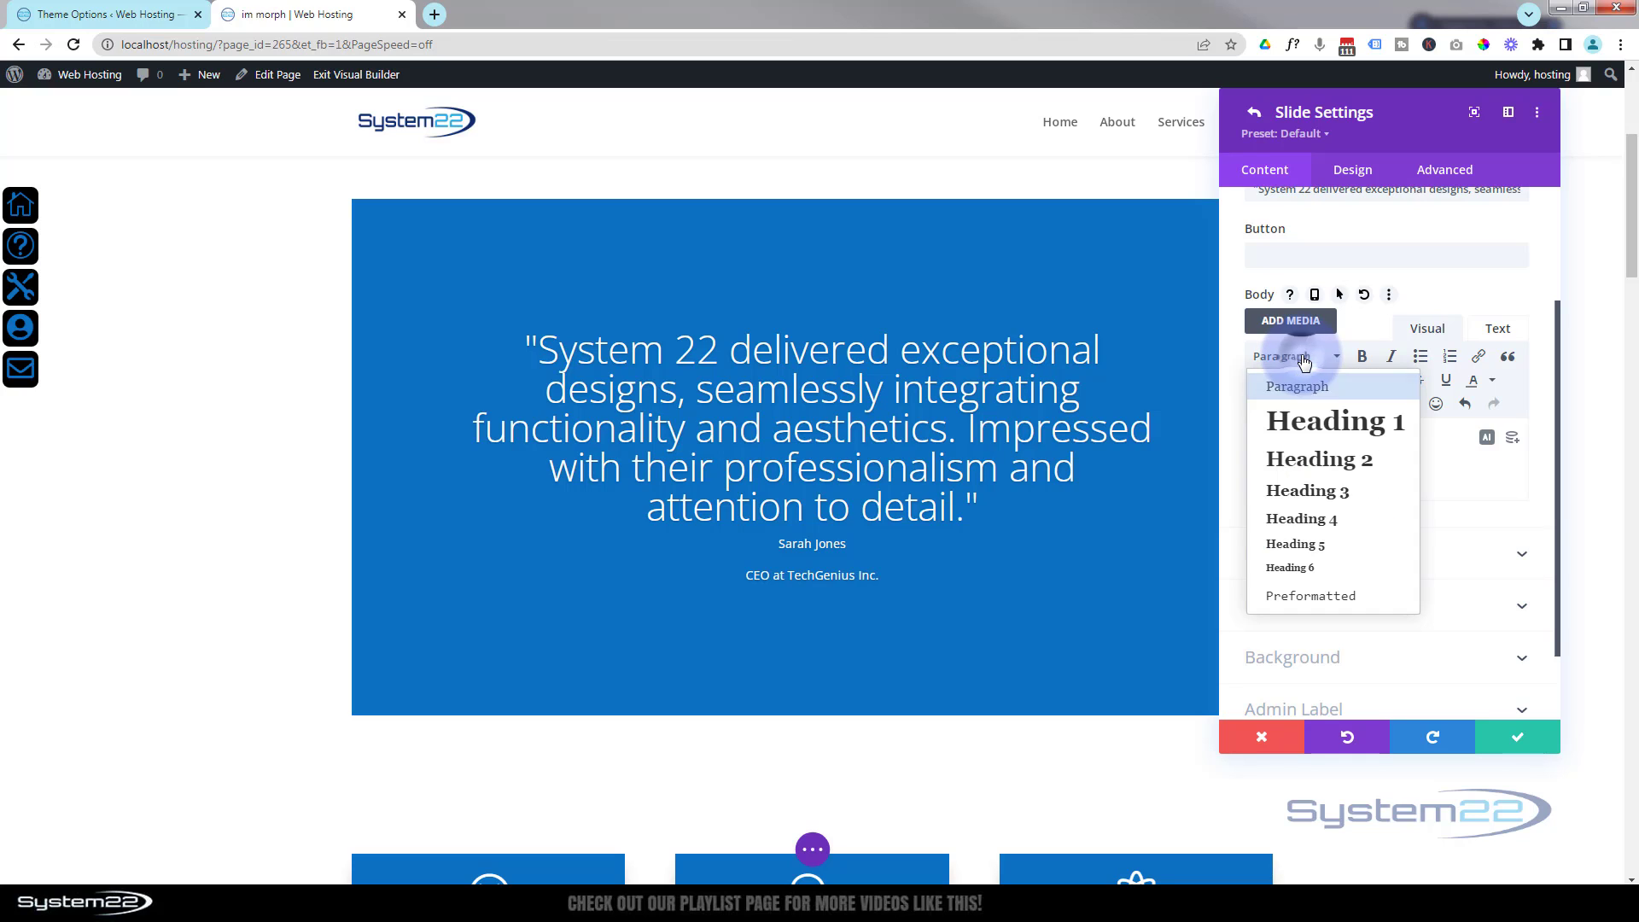
left_click(1316, 492)
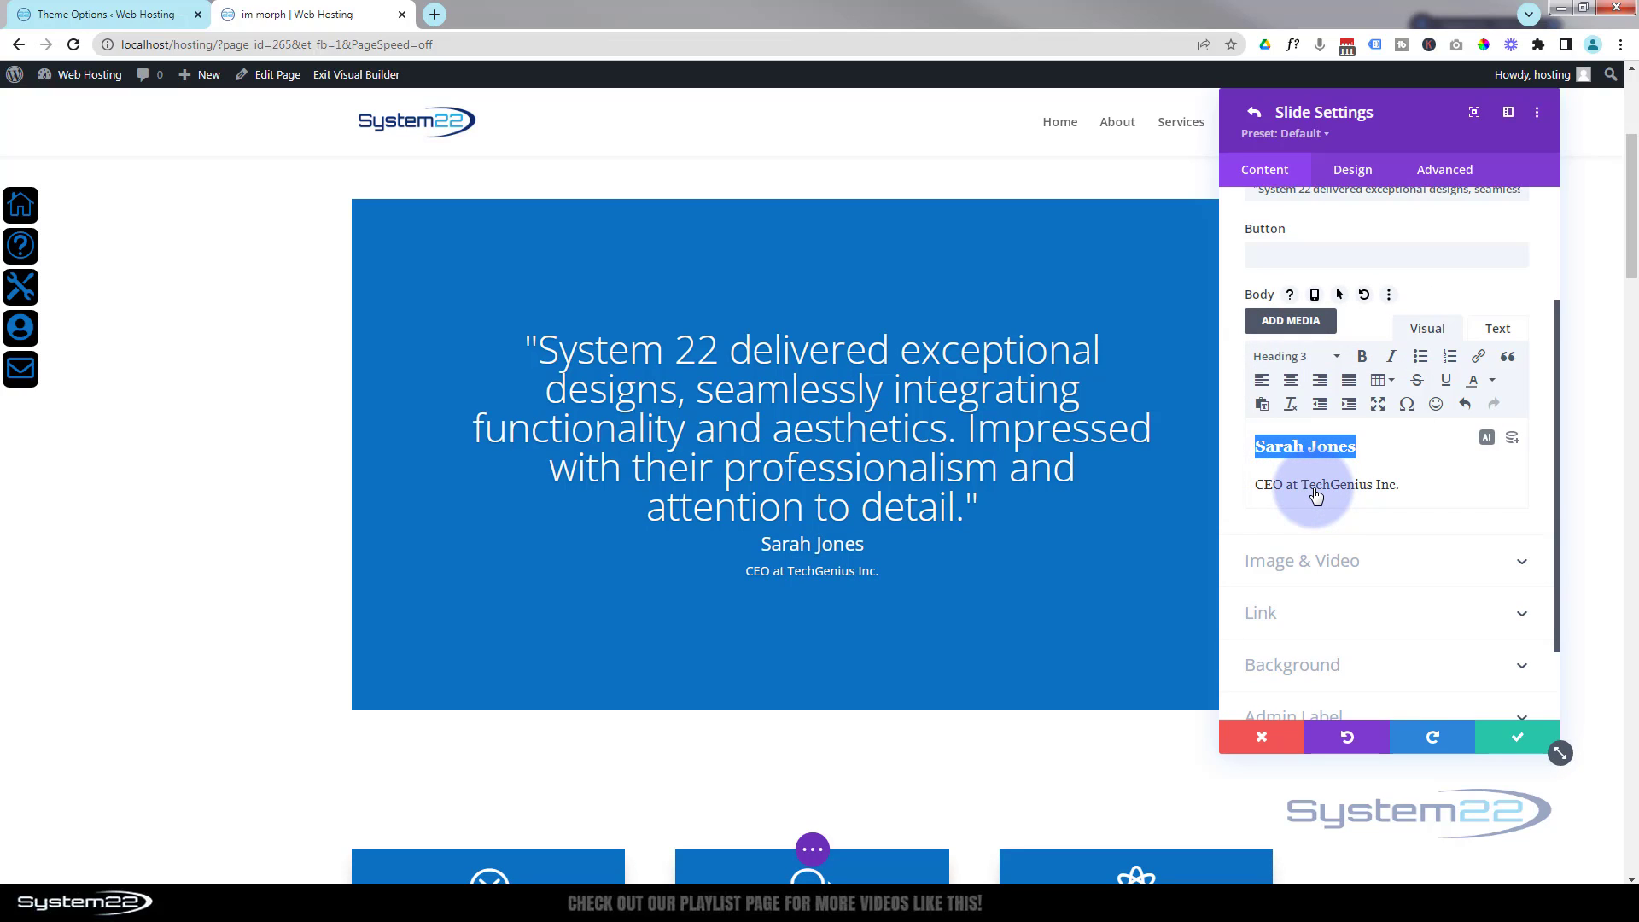
left_click(1362, 356)
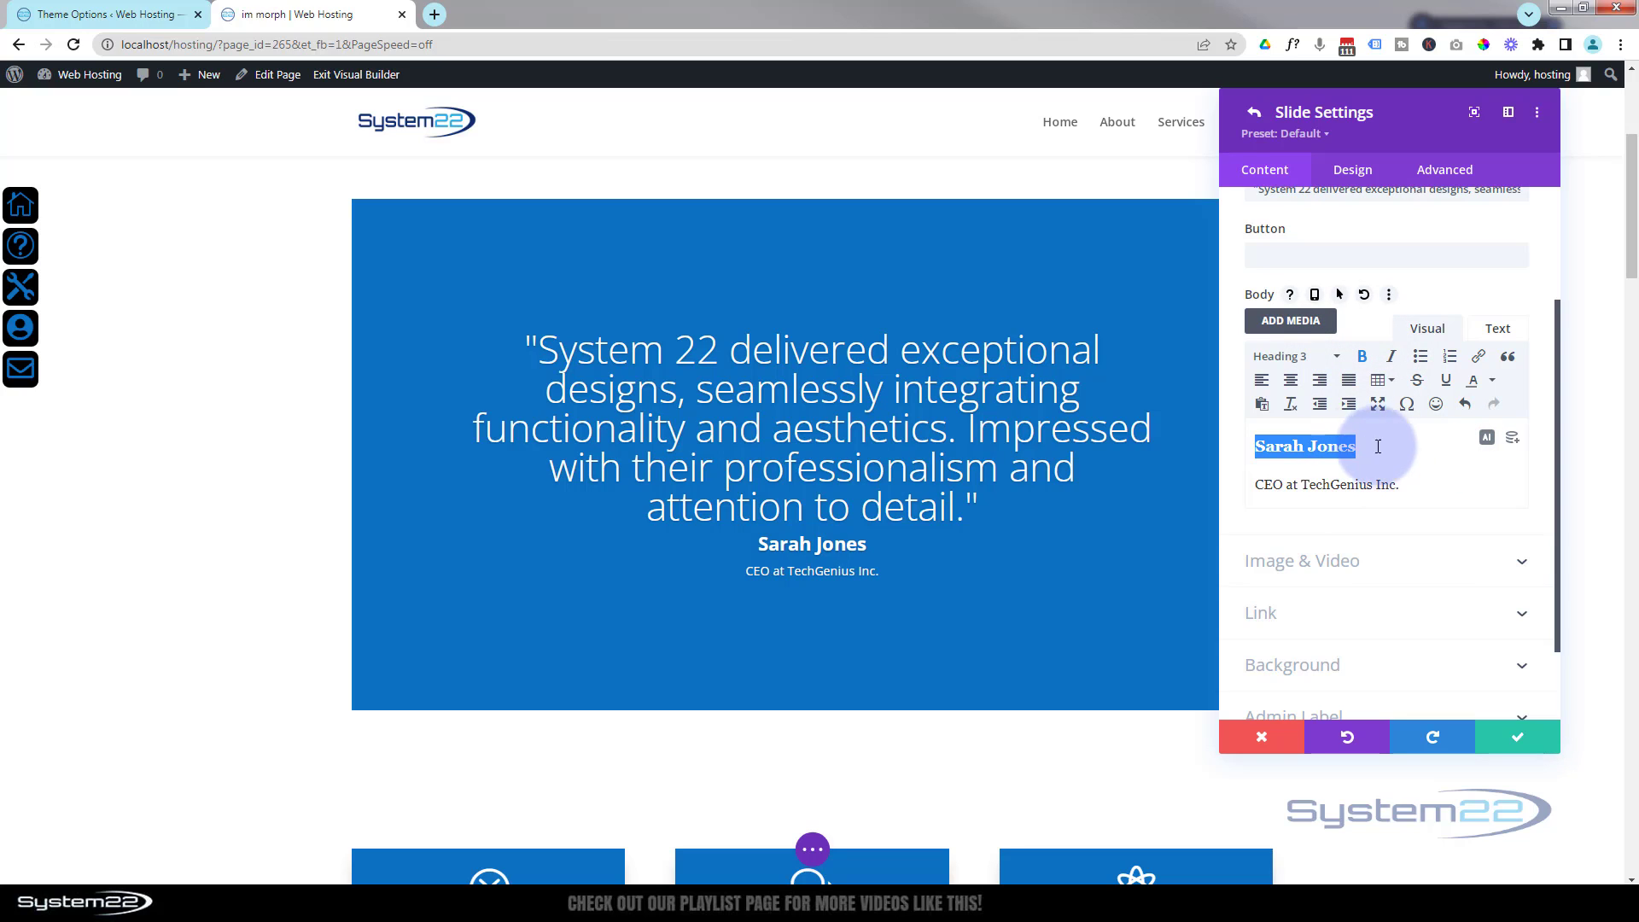
- Make the word "CEO" bold in the slide body and open the slide's design settings
left_click_drag(1284, 486, 1257, 487)
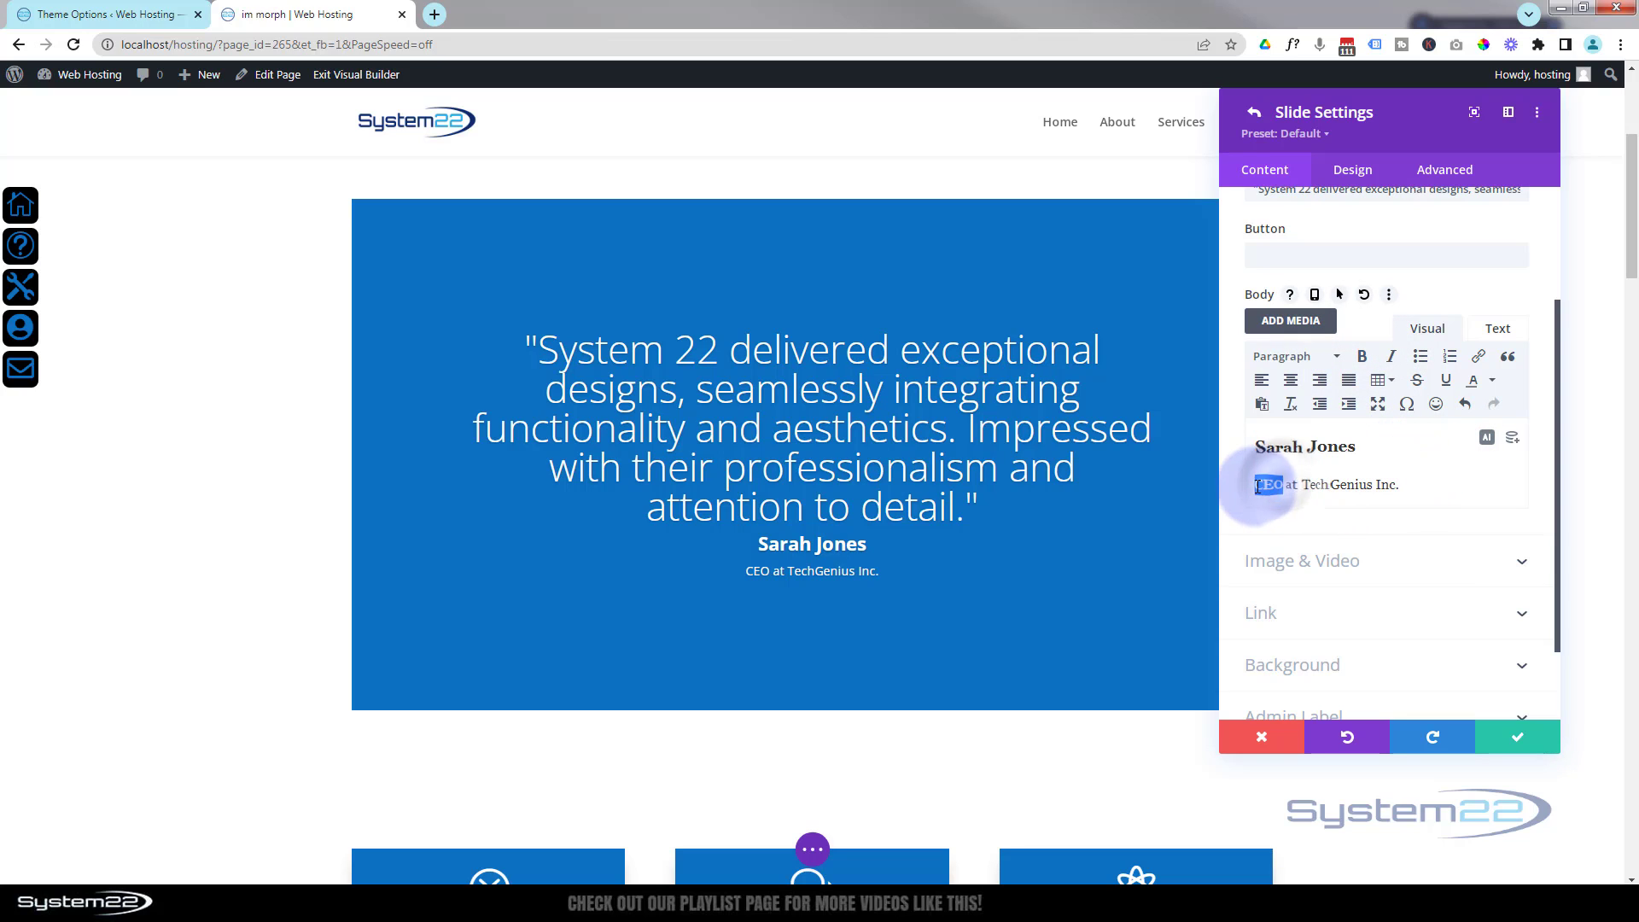
left_click(1362, 366)
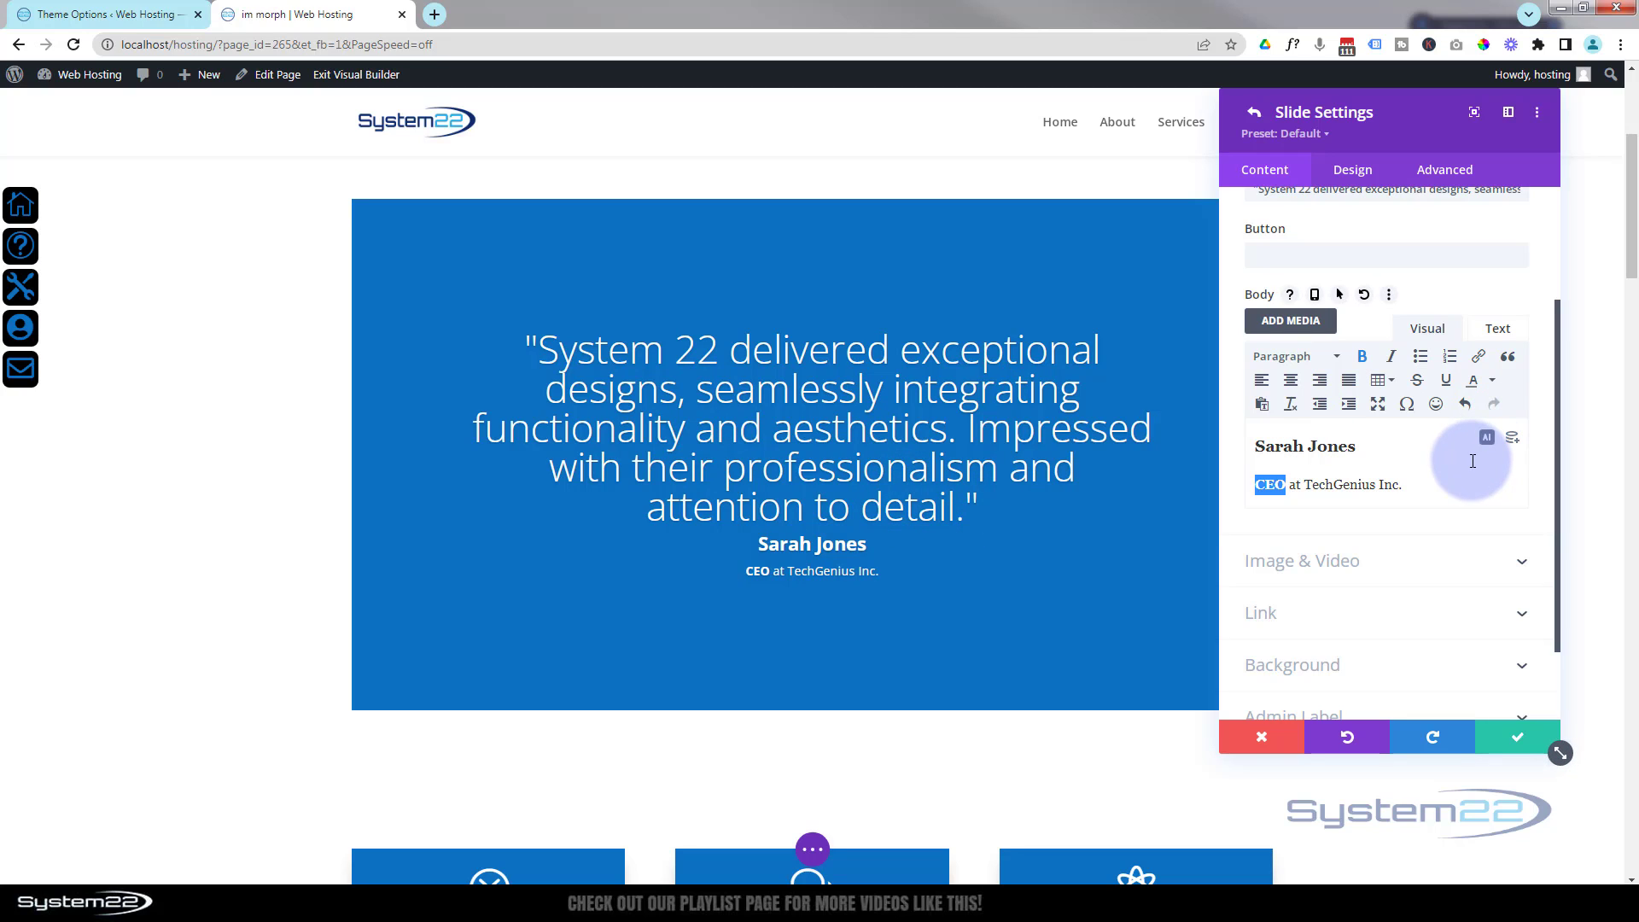
left_click(1356, 174)
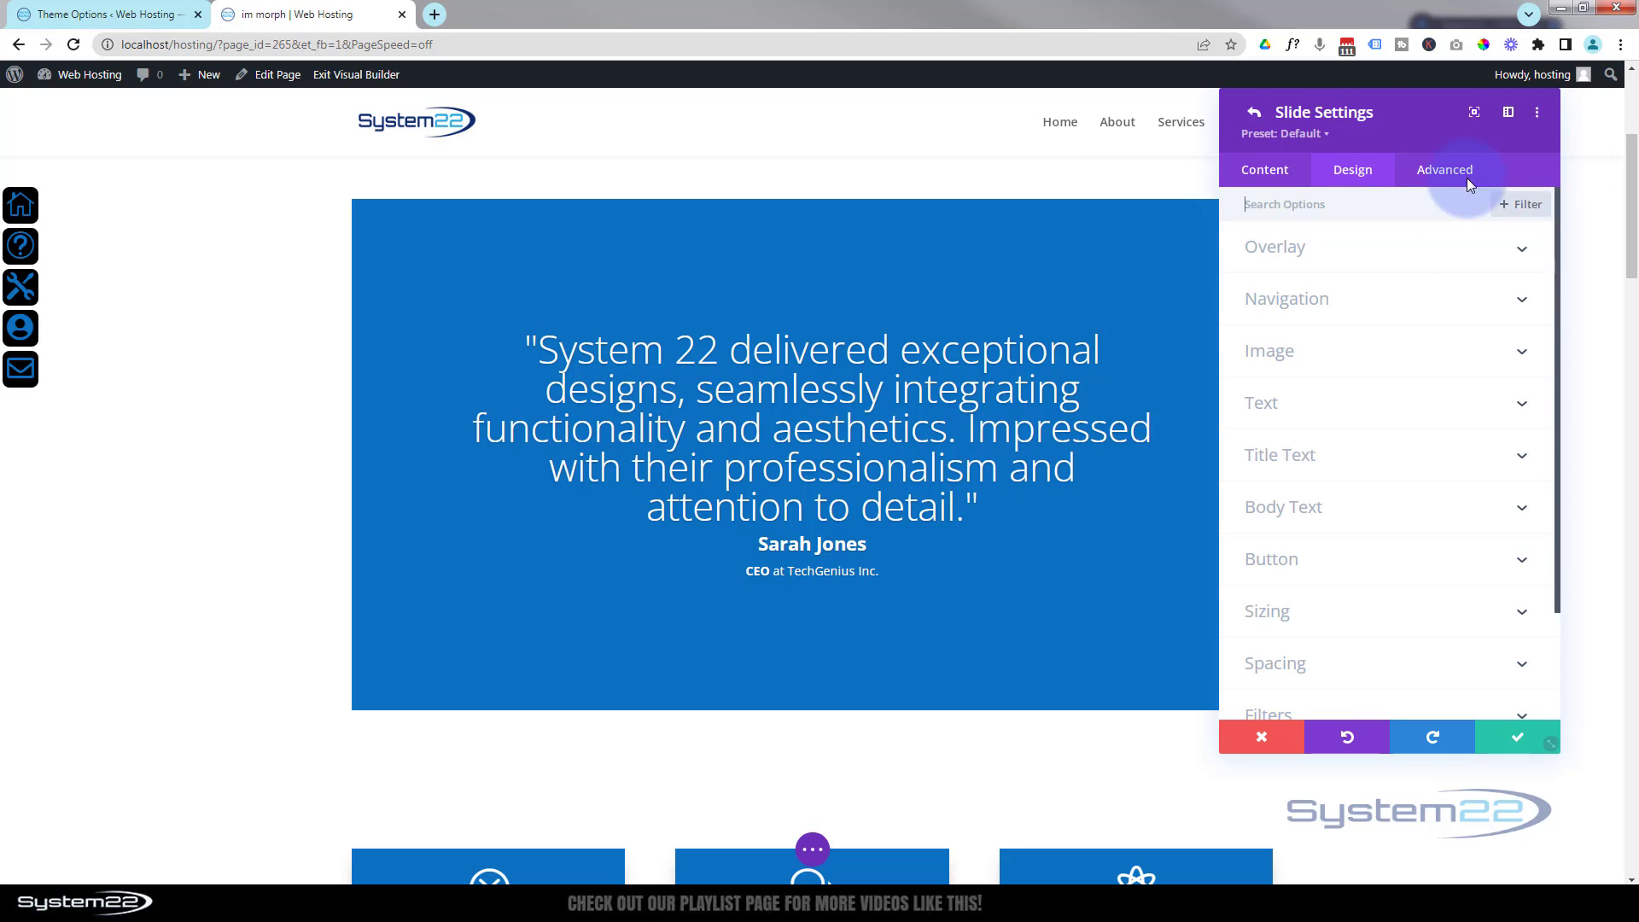
- Set the title text size of the testimonial slide to 20px
left_click(1385, 461)
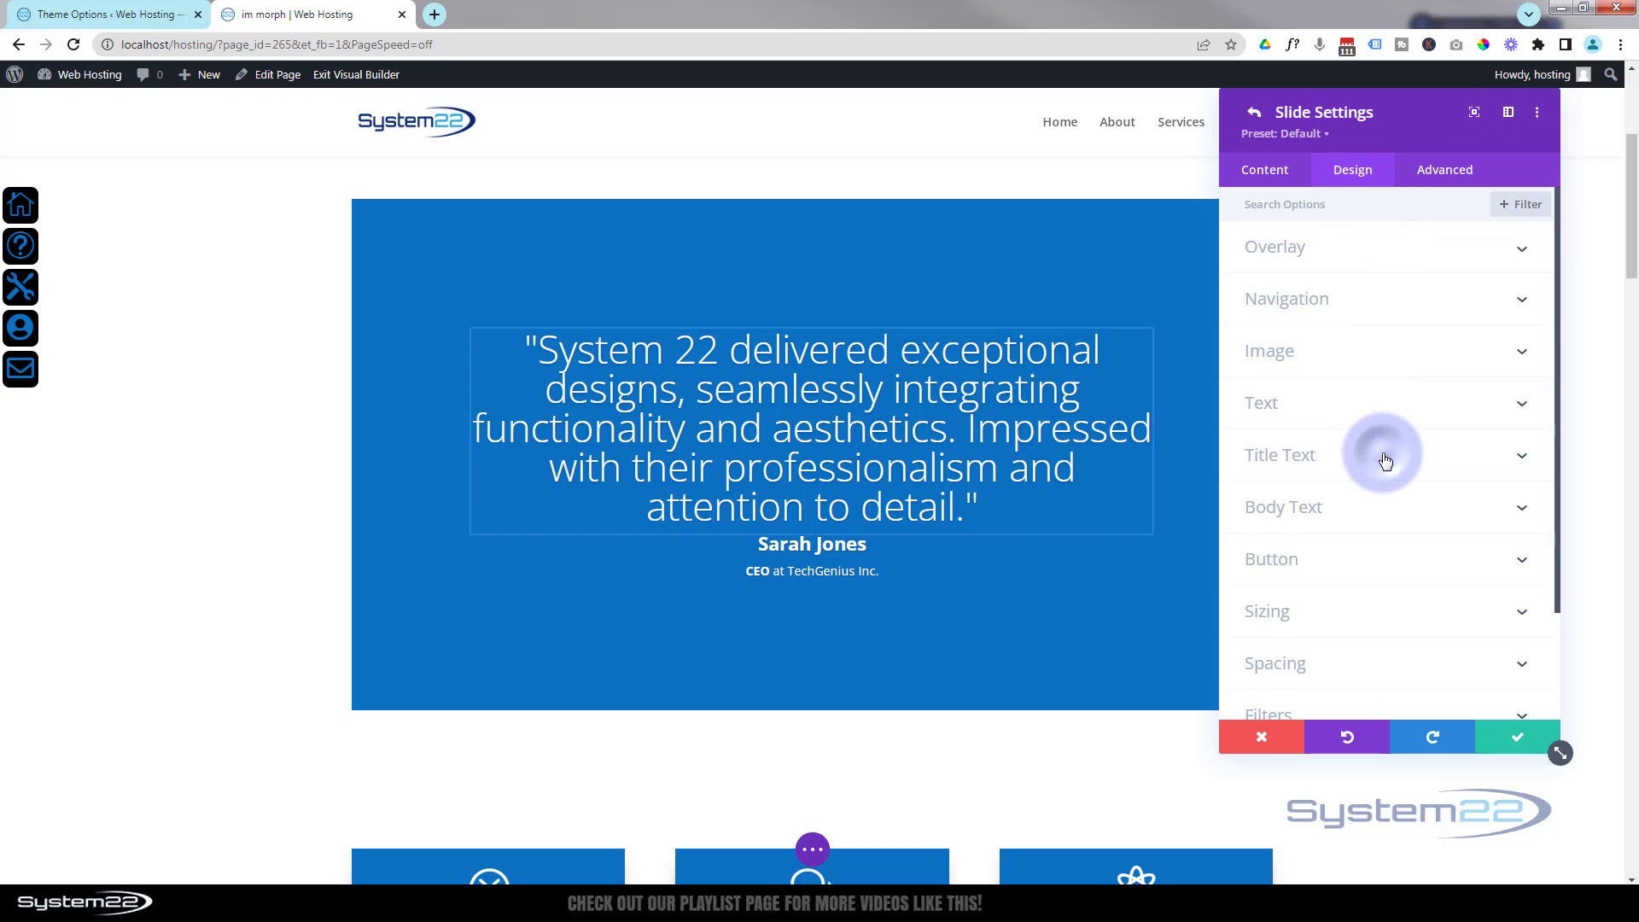
scroll(1385, 461, "down", 2)
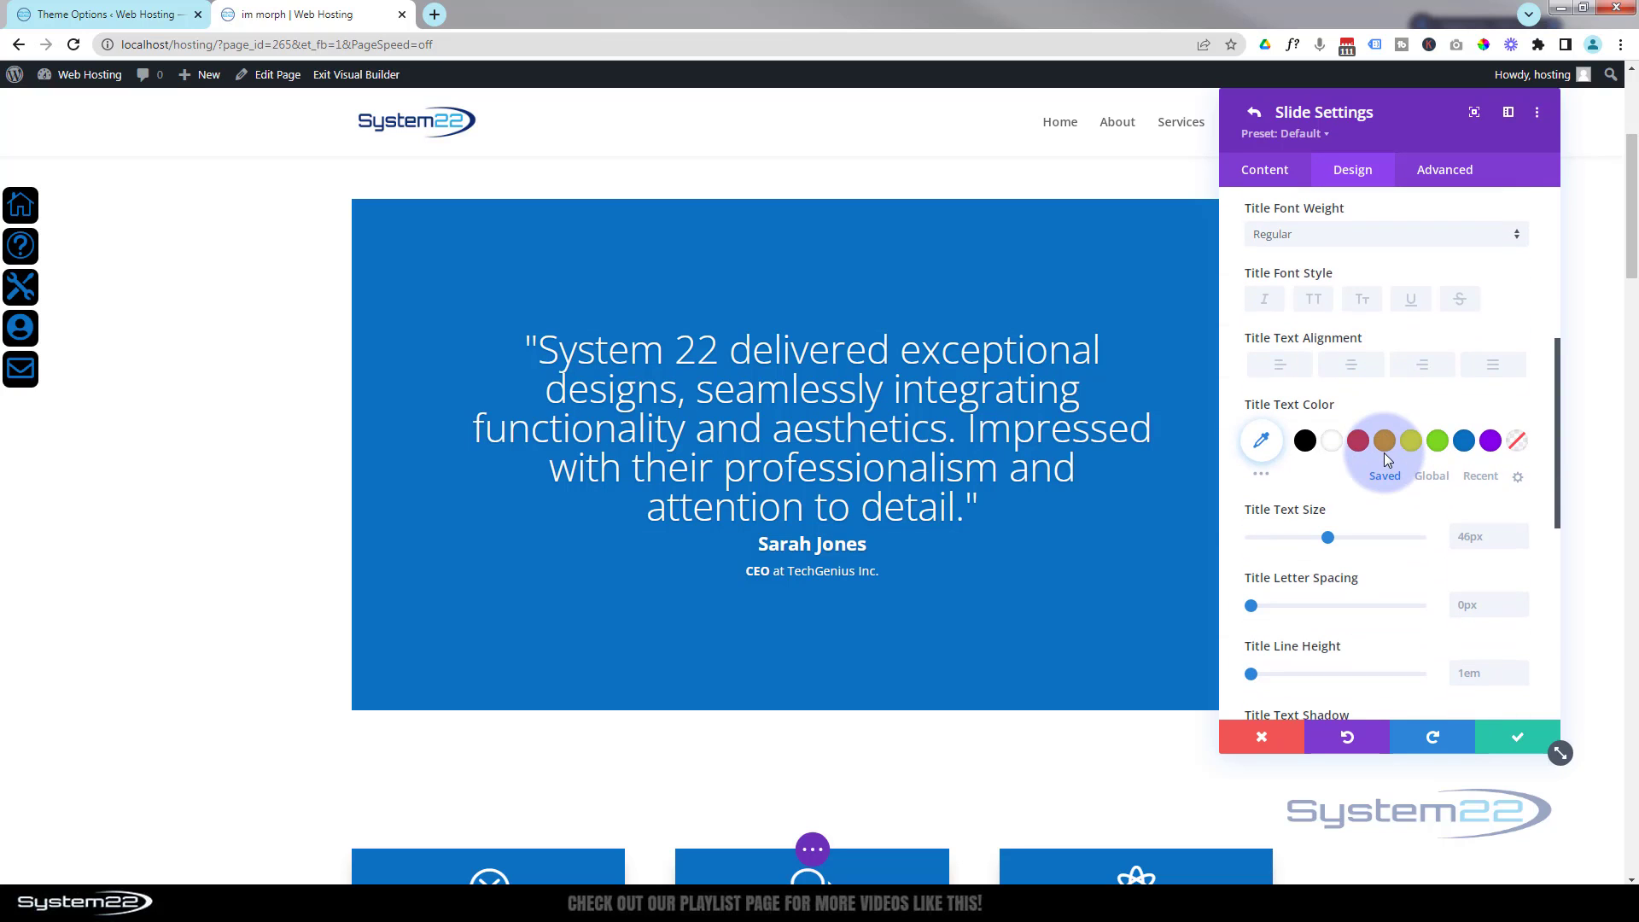
left_click(1460, 538)
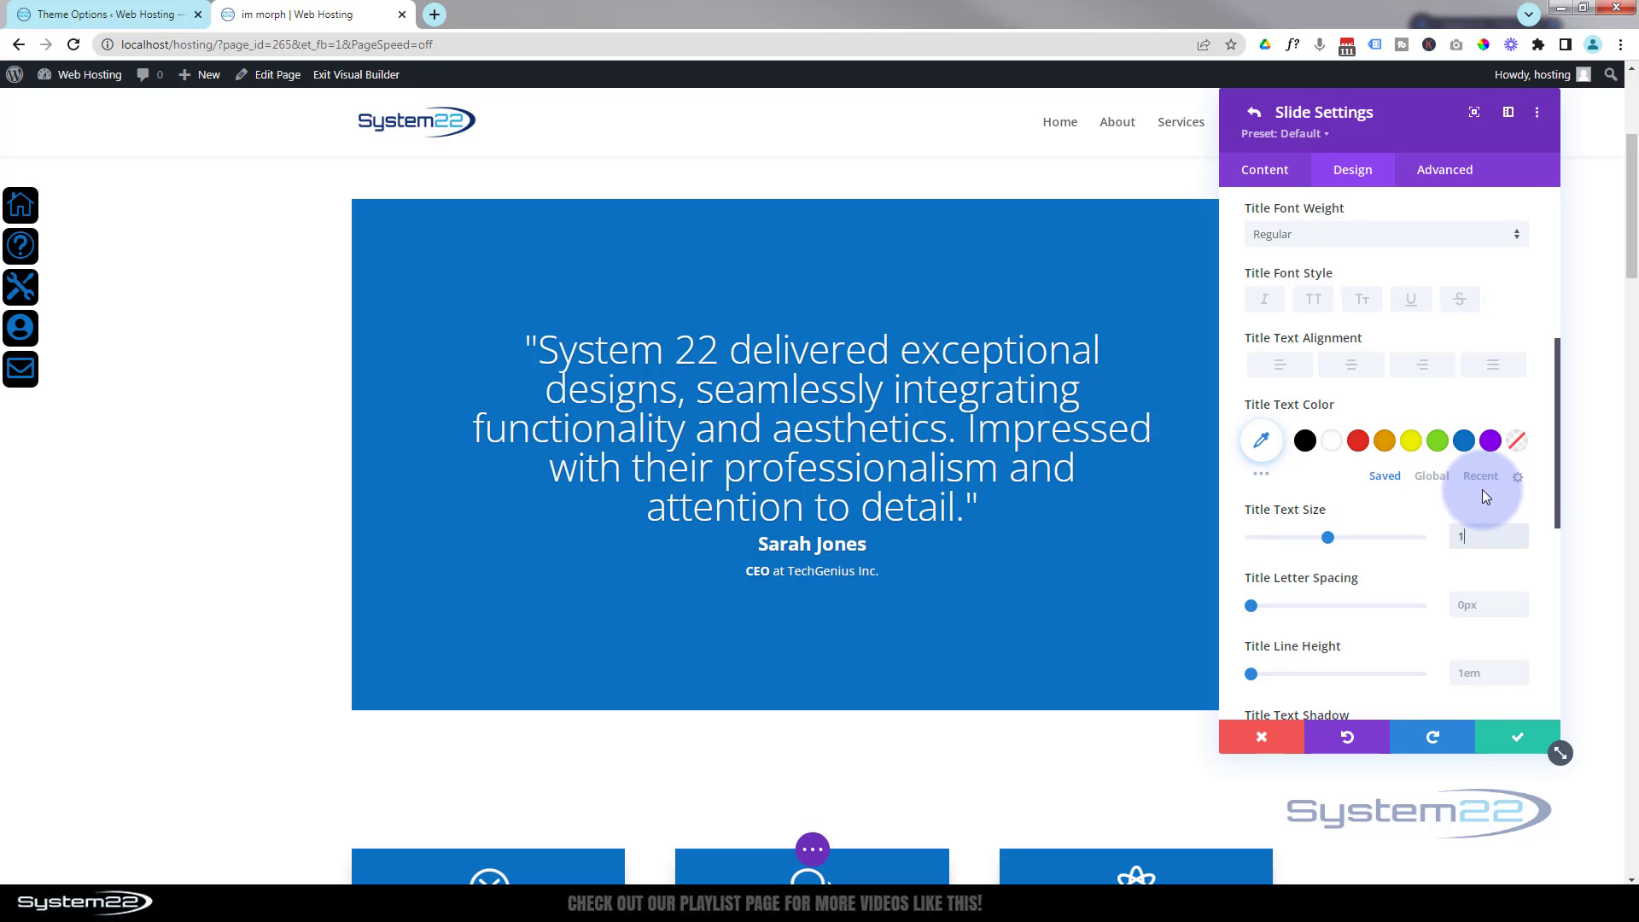
type("18px")
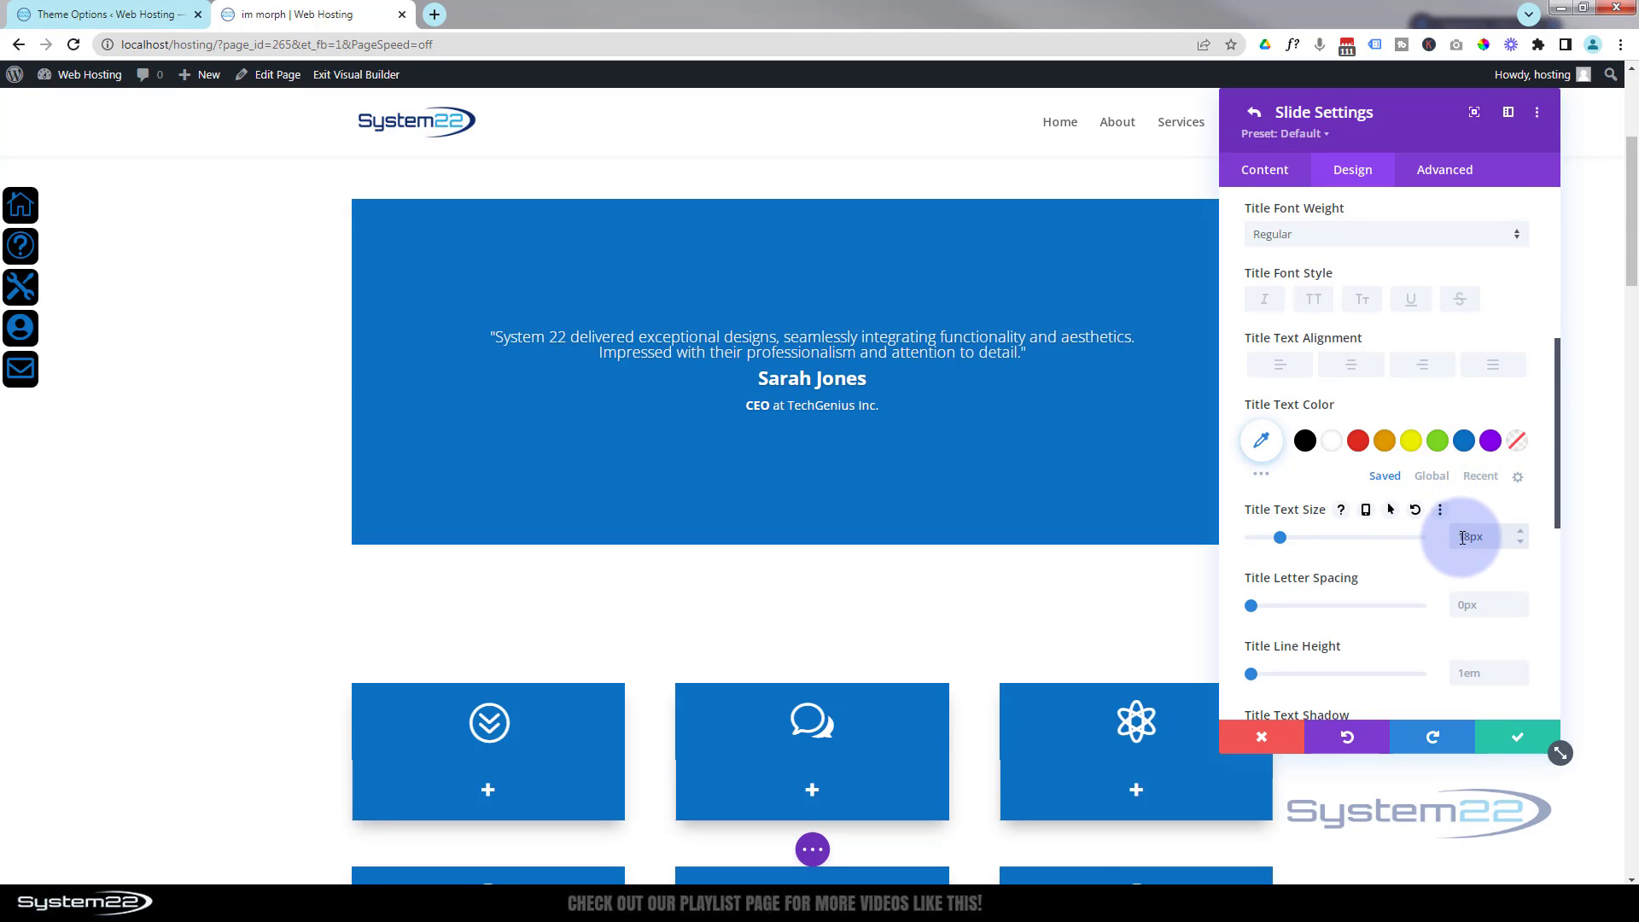
left_click_drag(1463, 538, 1420, 520)
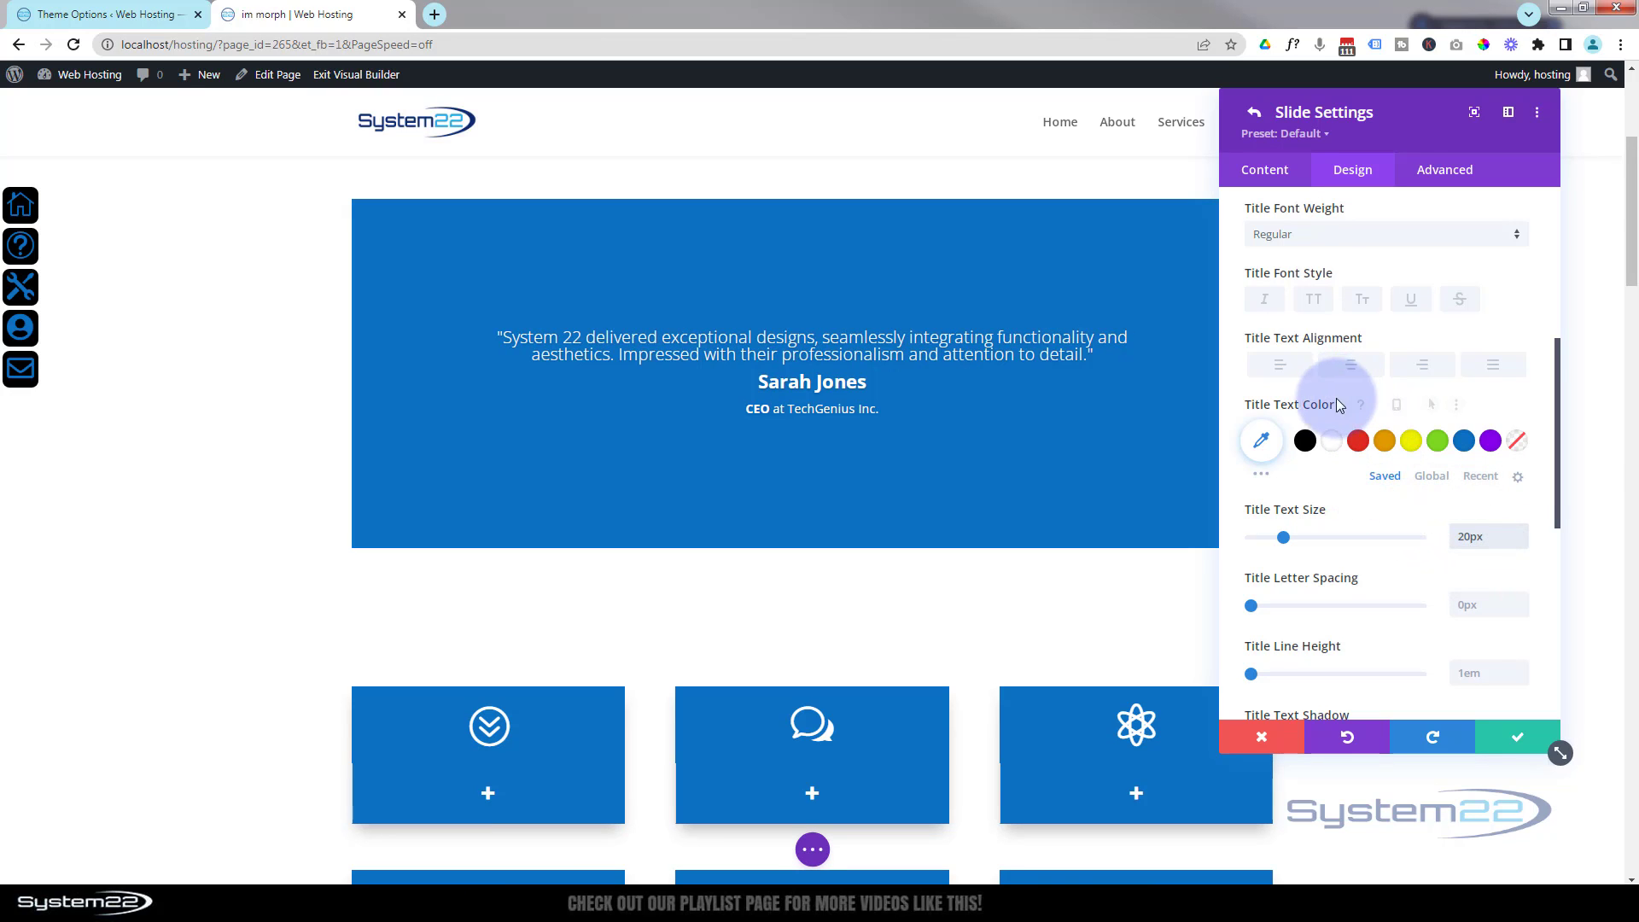
- Italicize the slide's title text and set its font weight to Semi Bold, keeping the default font
scroll(1302, 258, "up", 1)
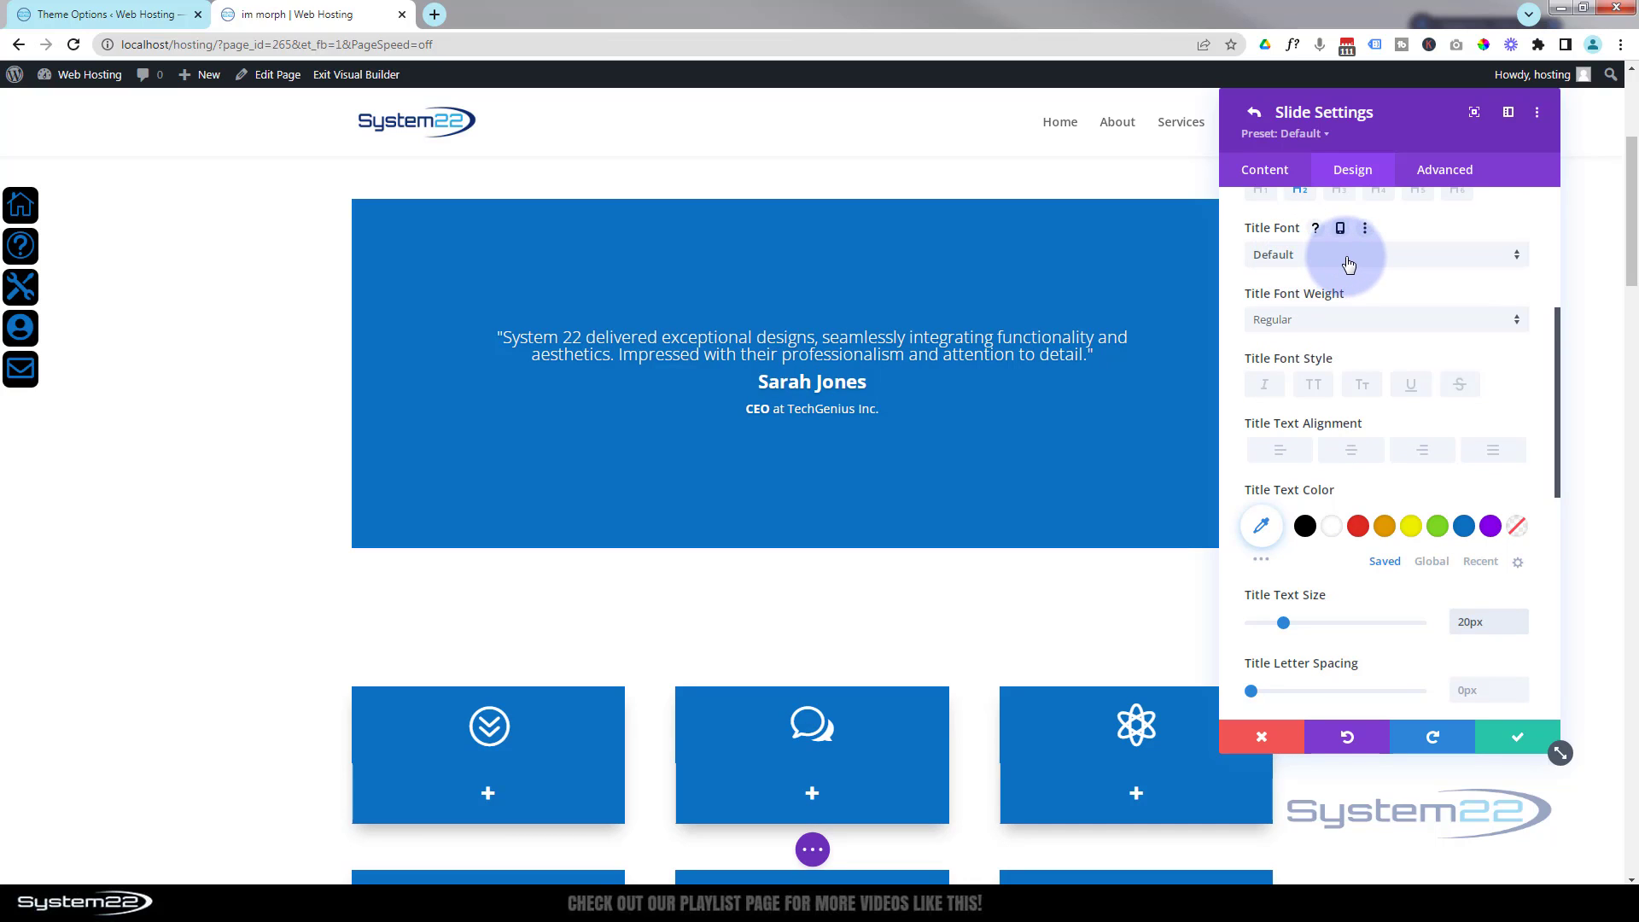
left_click(1268, 390)
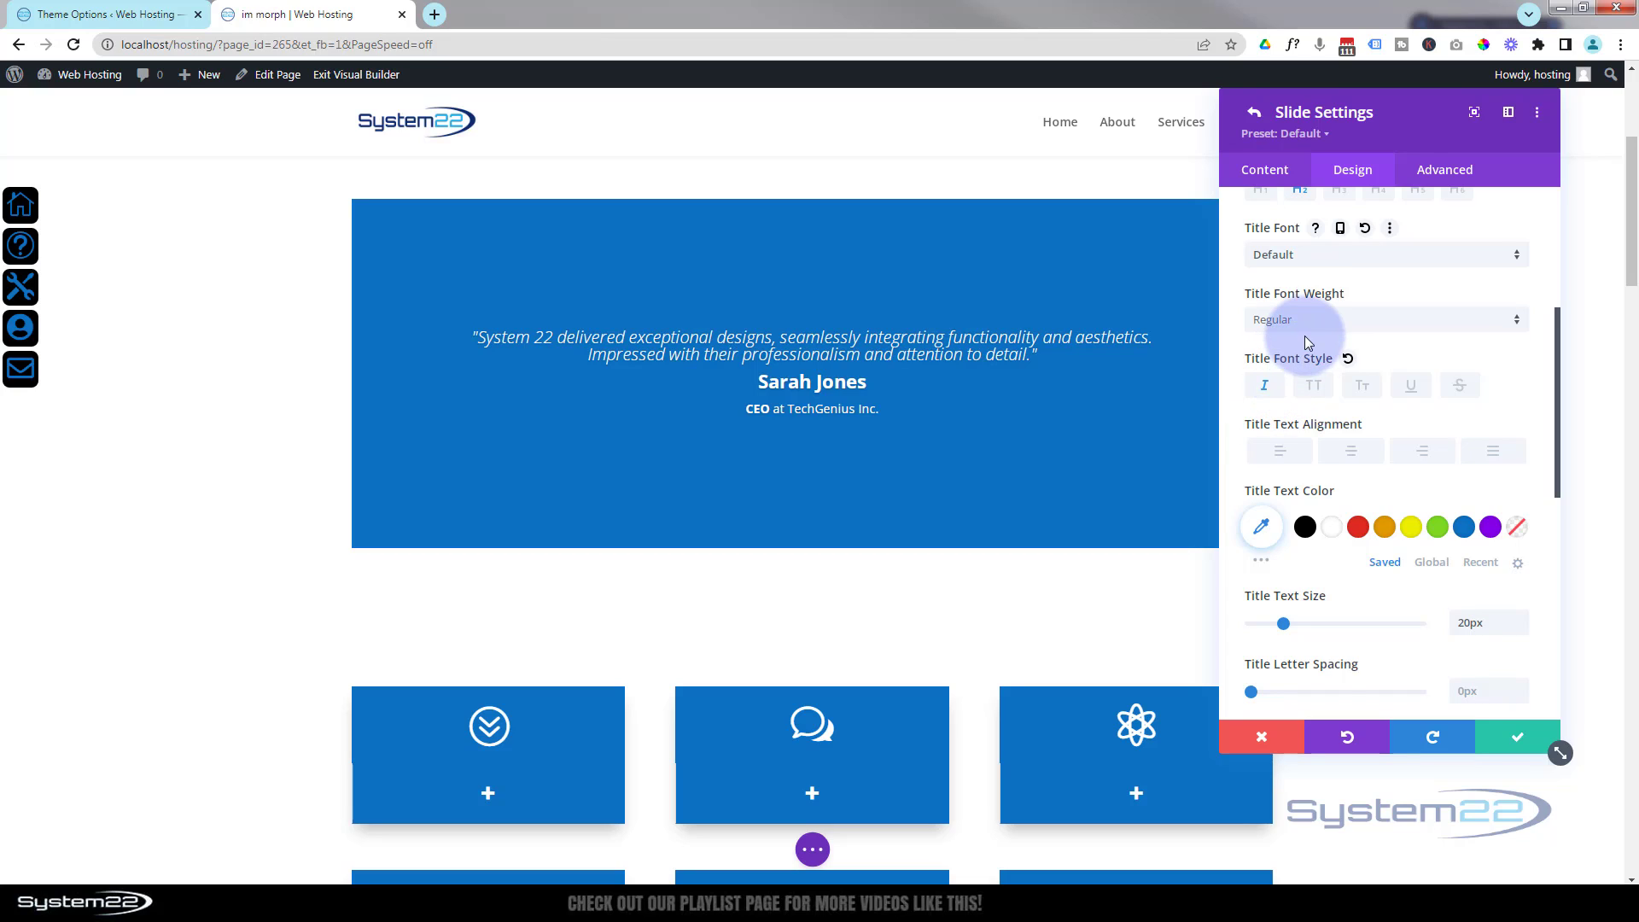
left_click(1329, 263)
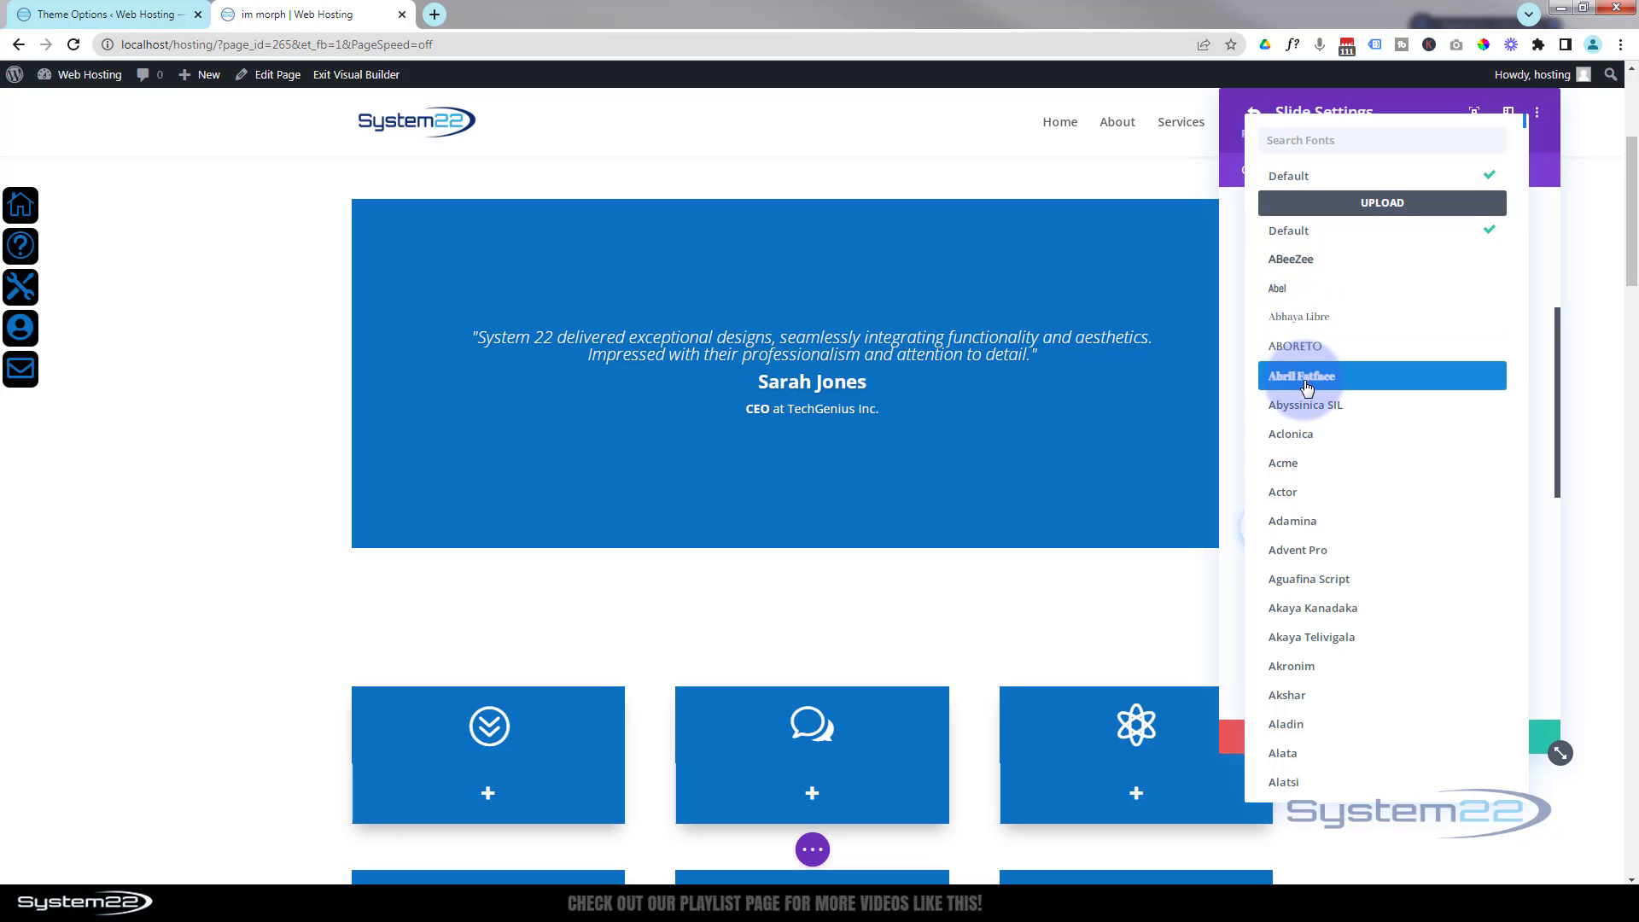
left_click(1231, 274)
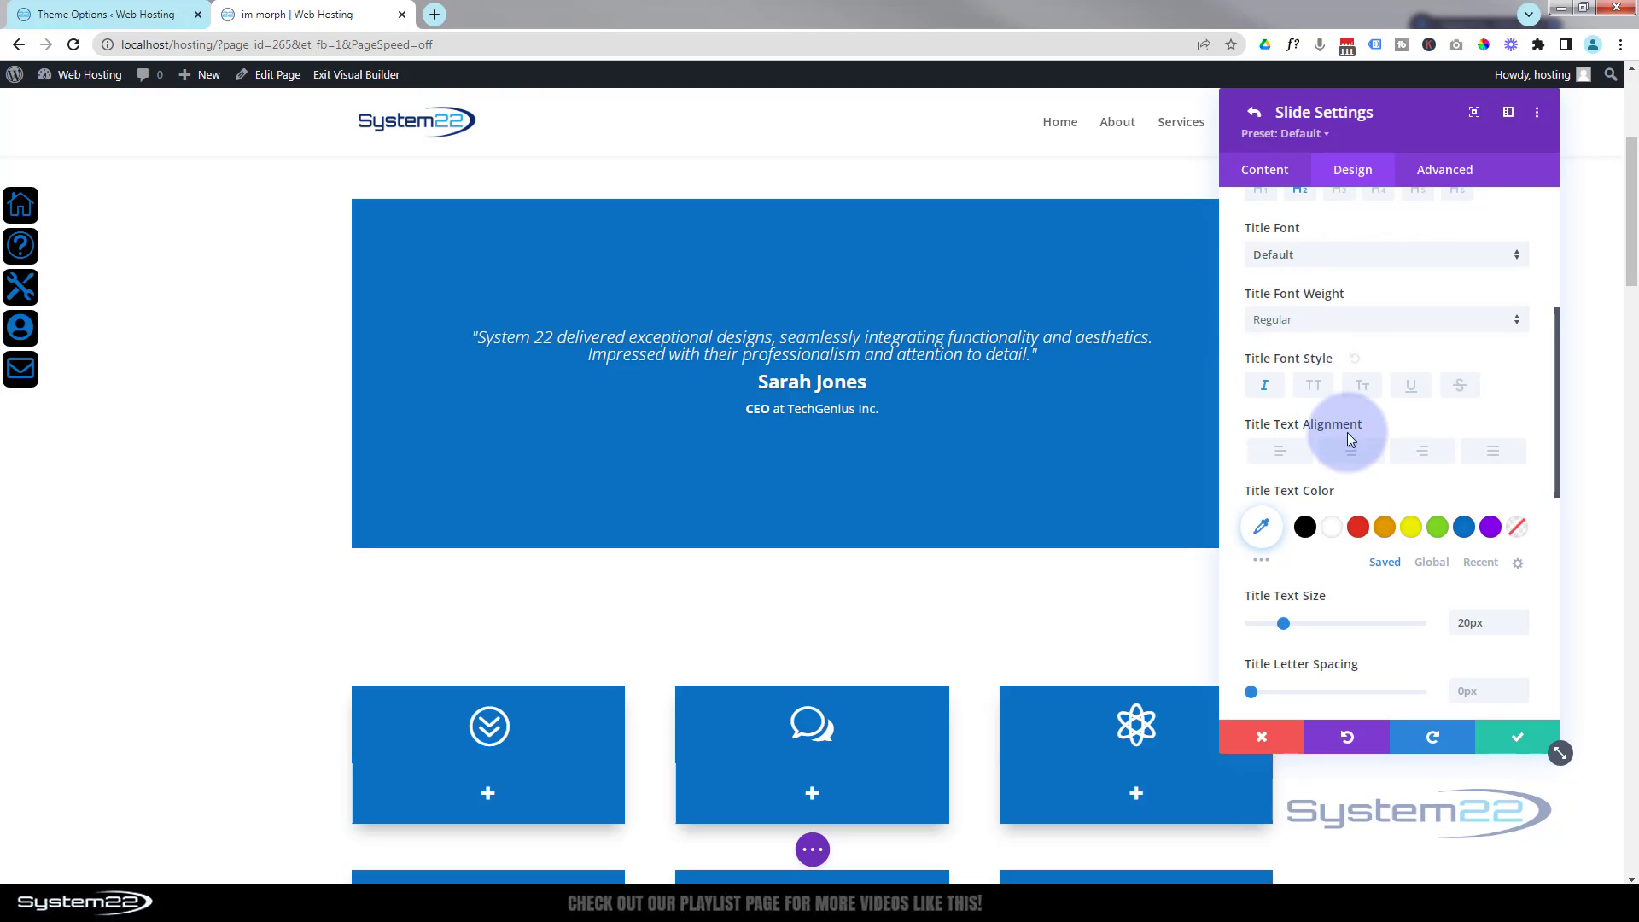
left_click(1329, 323)
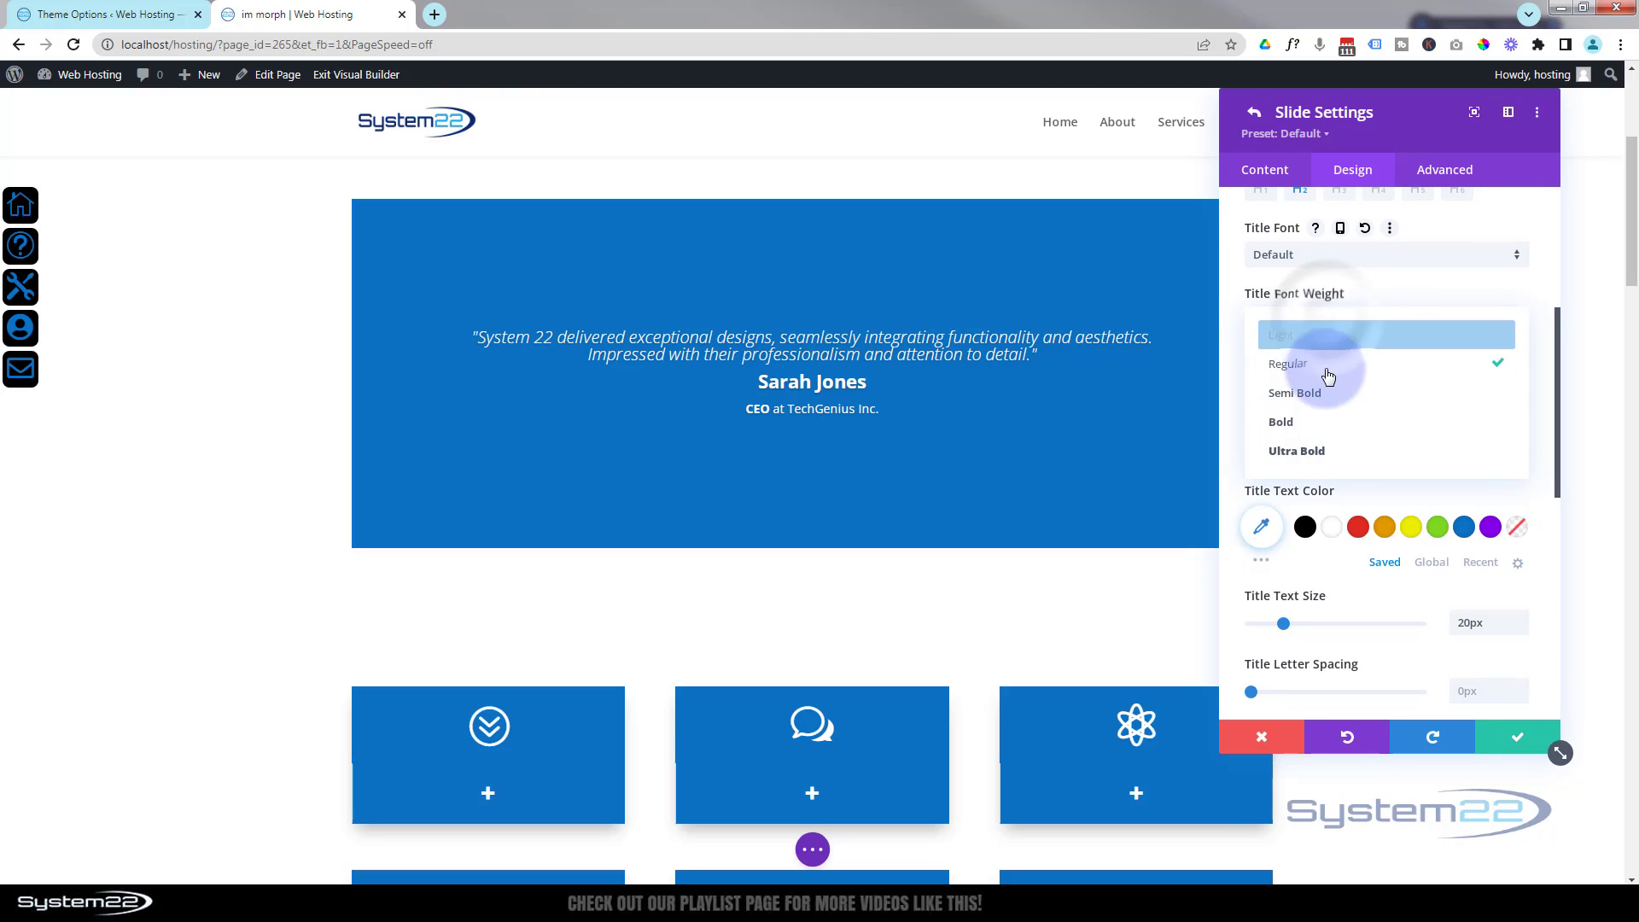
left_click(1328, 397)
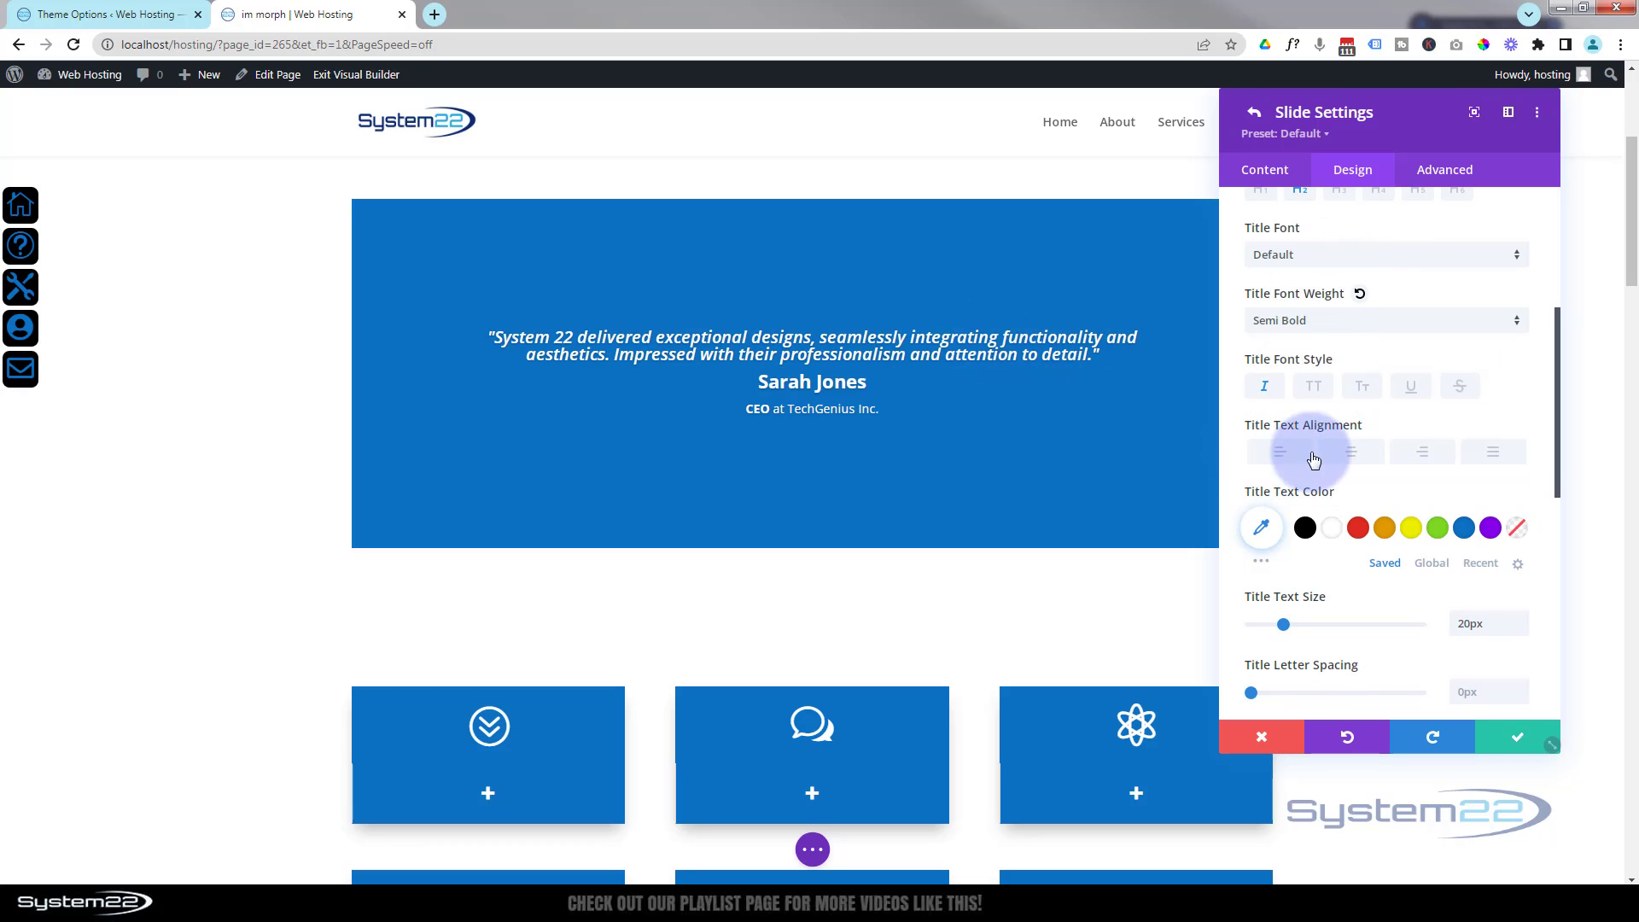
- Increase the slide's title line height to 1.3em
scroll(1365, 427, "up", 2)
scroll(1365, 429, "down", 5)
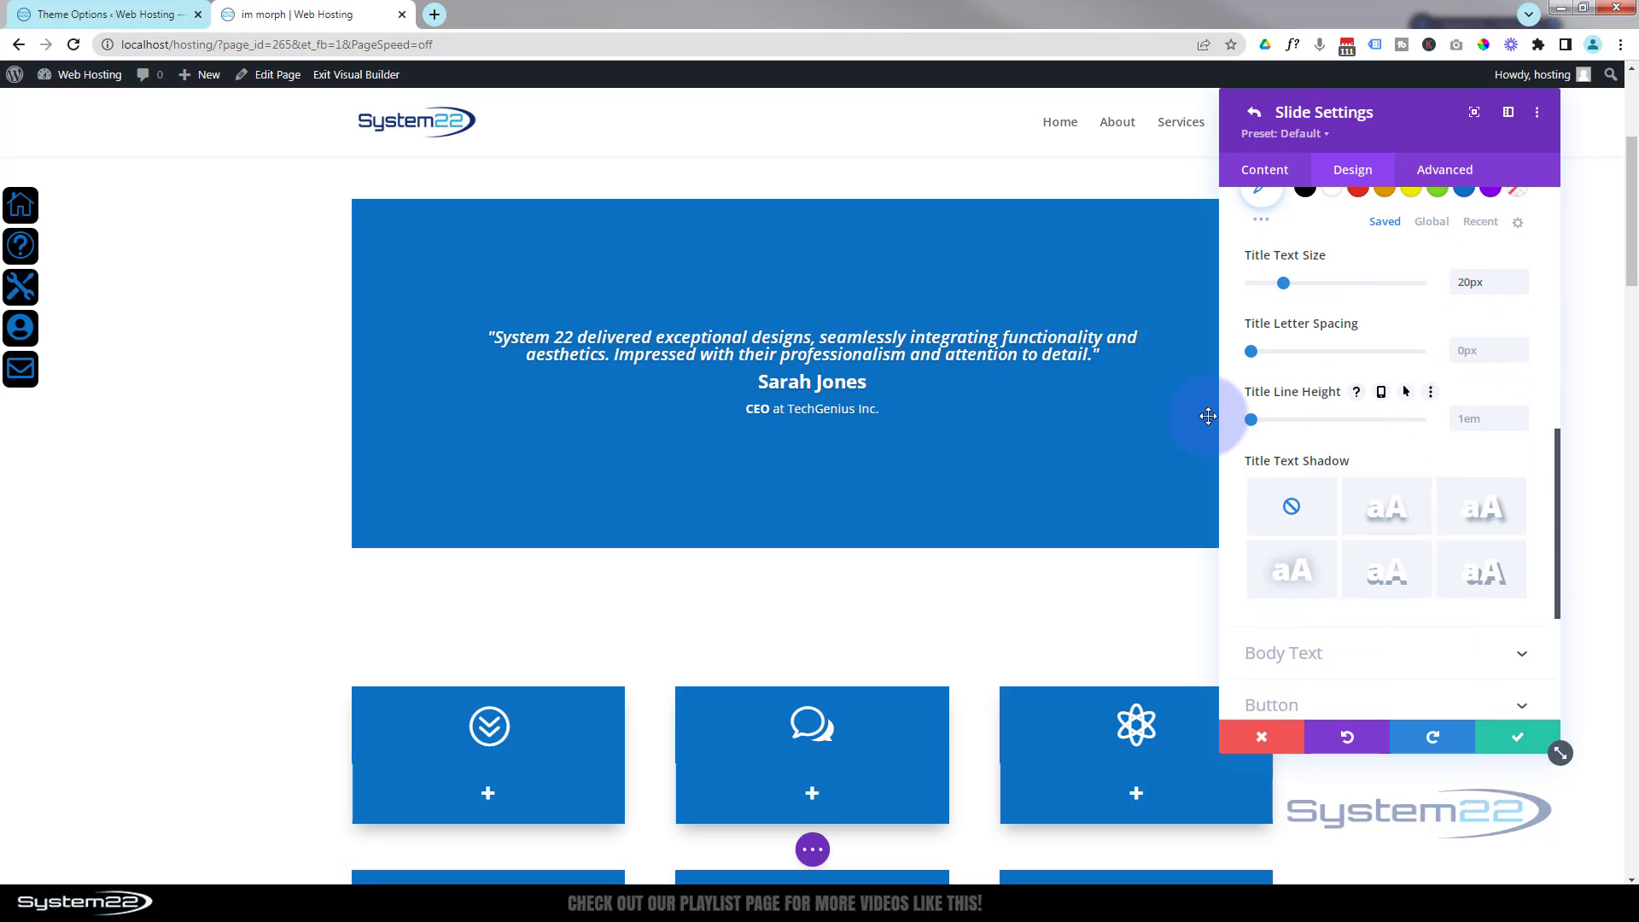
left_click(1519, 412)
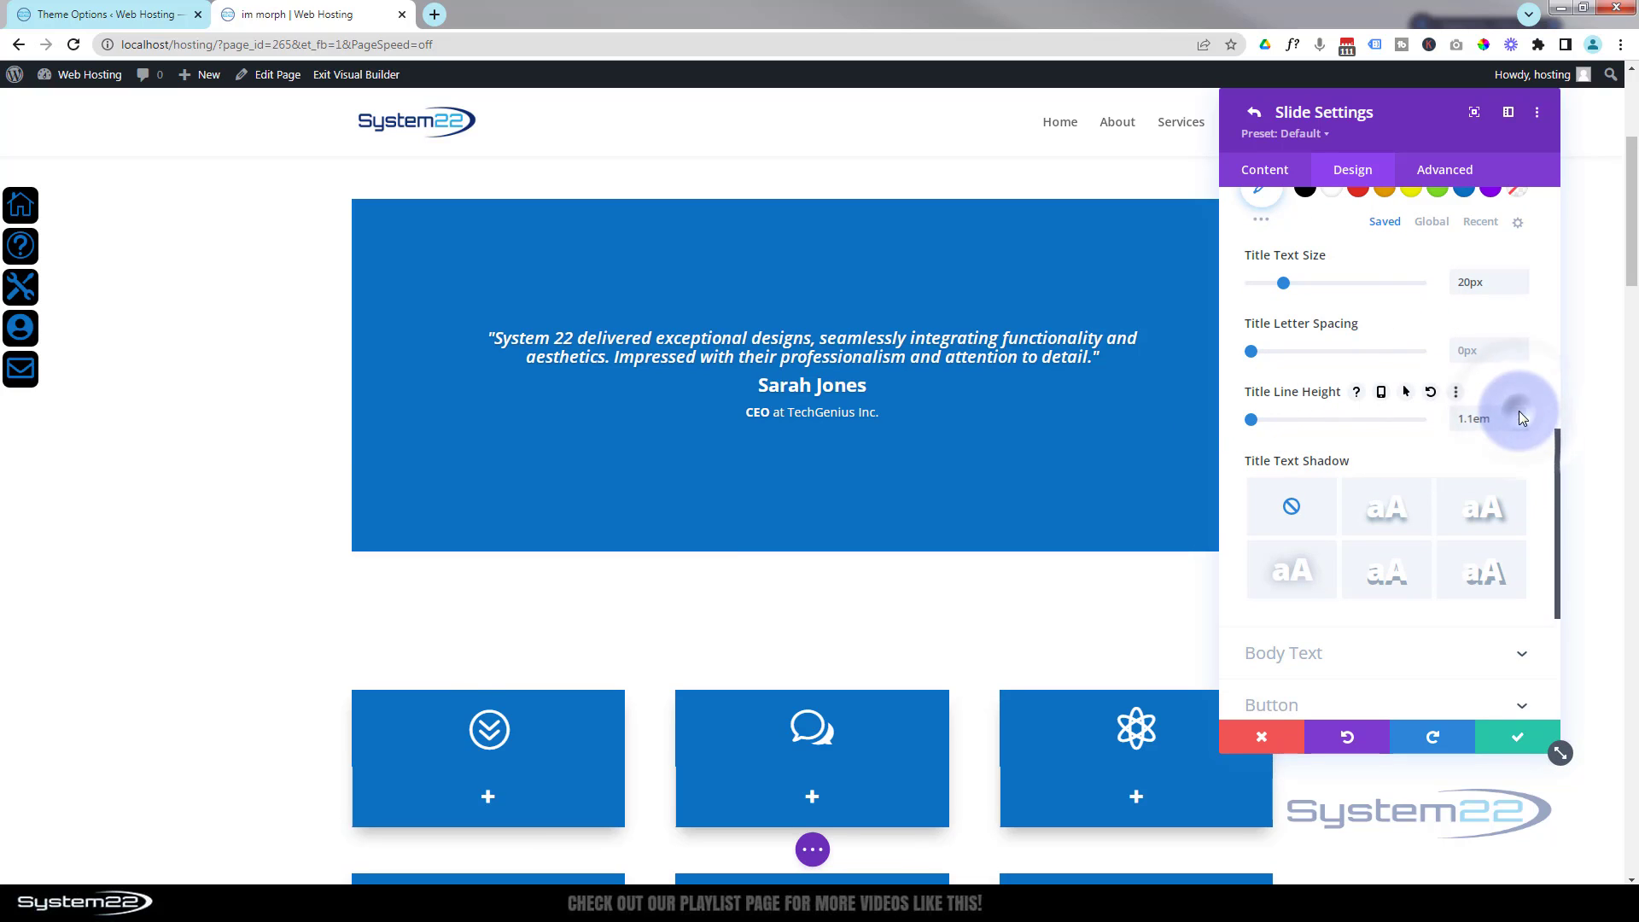
left_click(1520, 412)
left_click(1519, 412)
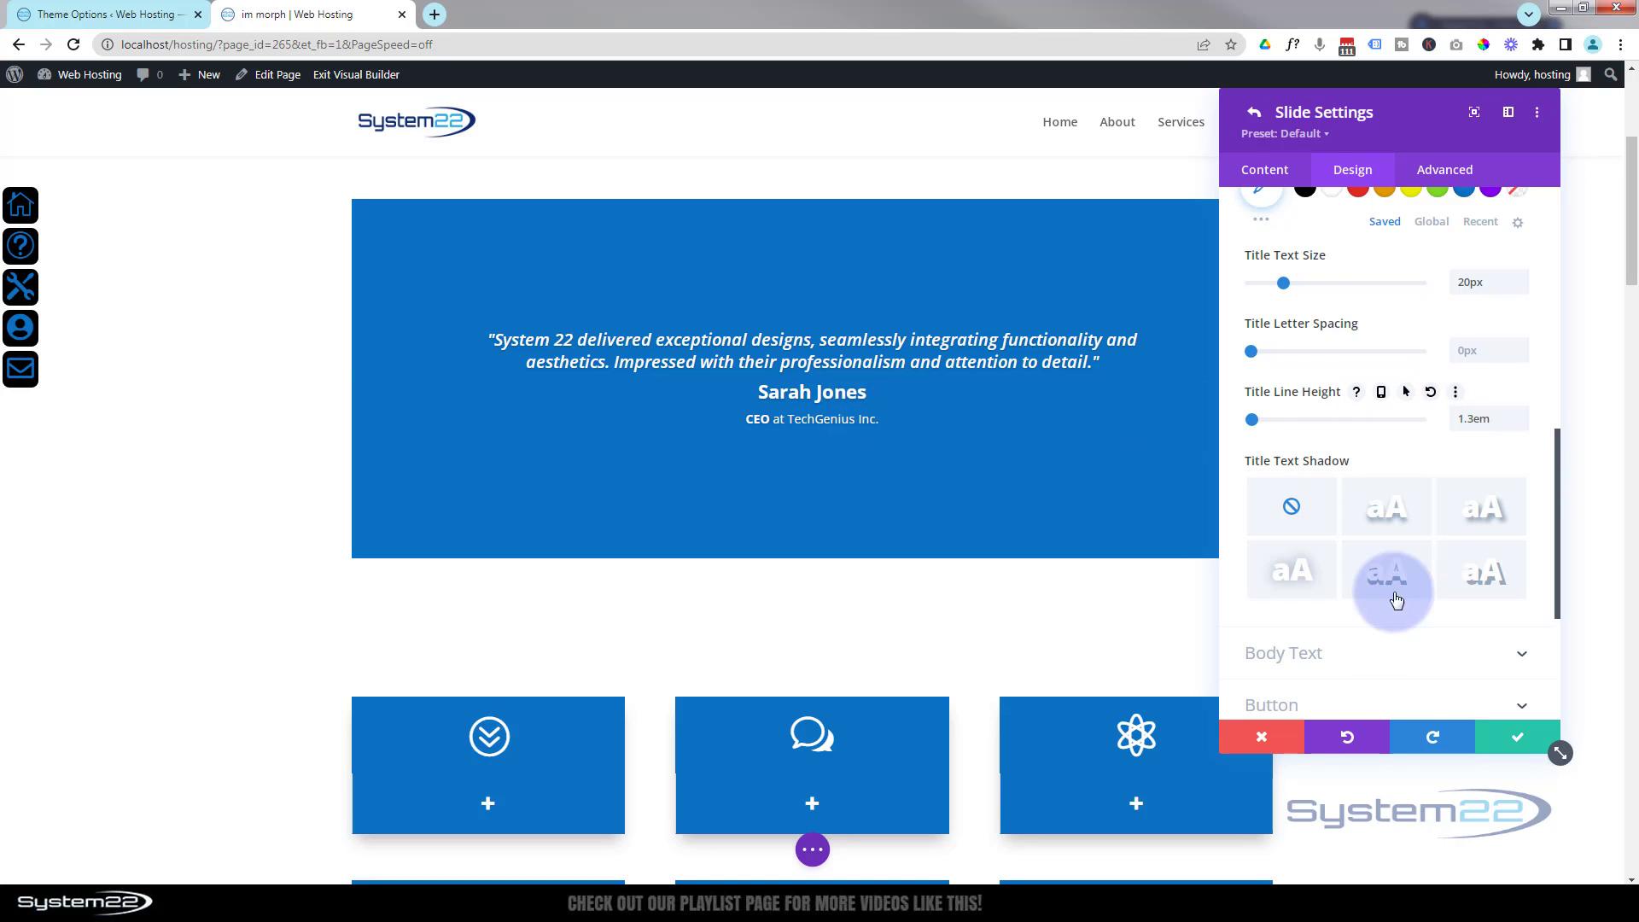
- Set the slide's body text size to 16px
left_click(1374, 654)
scroll(1373, 632, "down", 3)
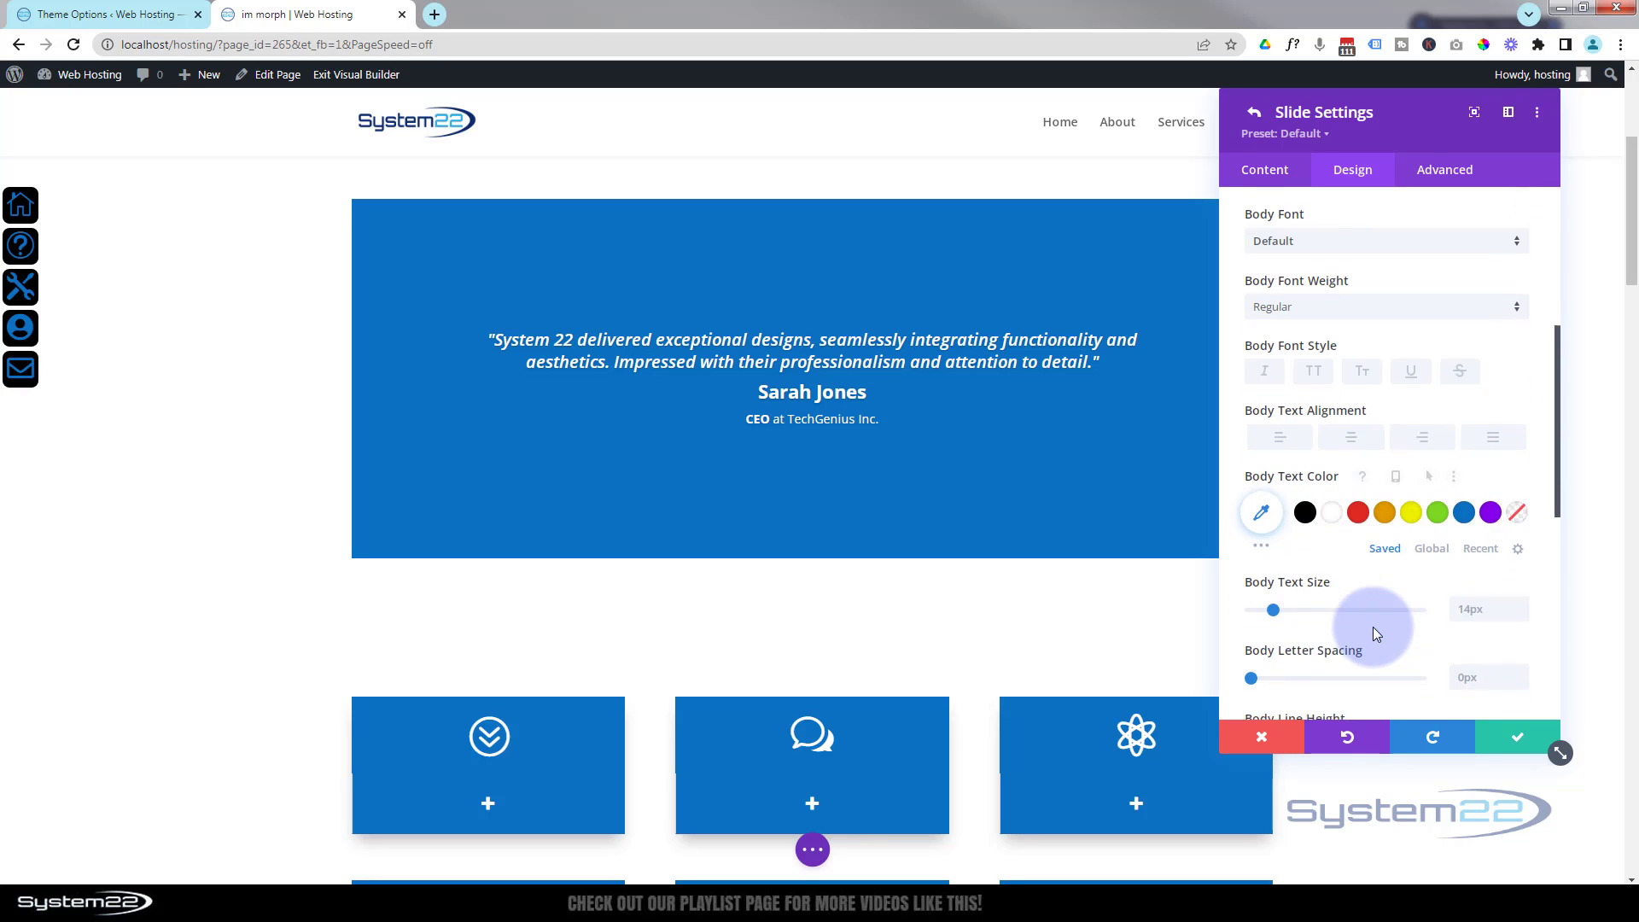
left_click(1469, 515)
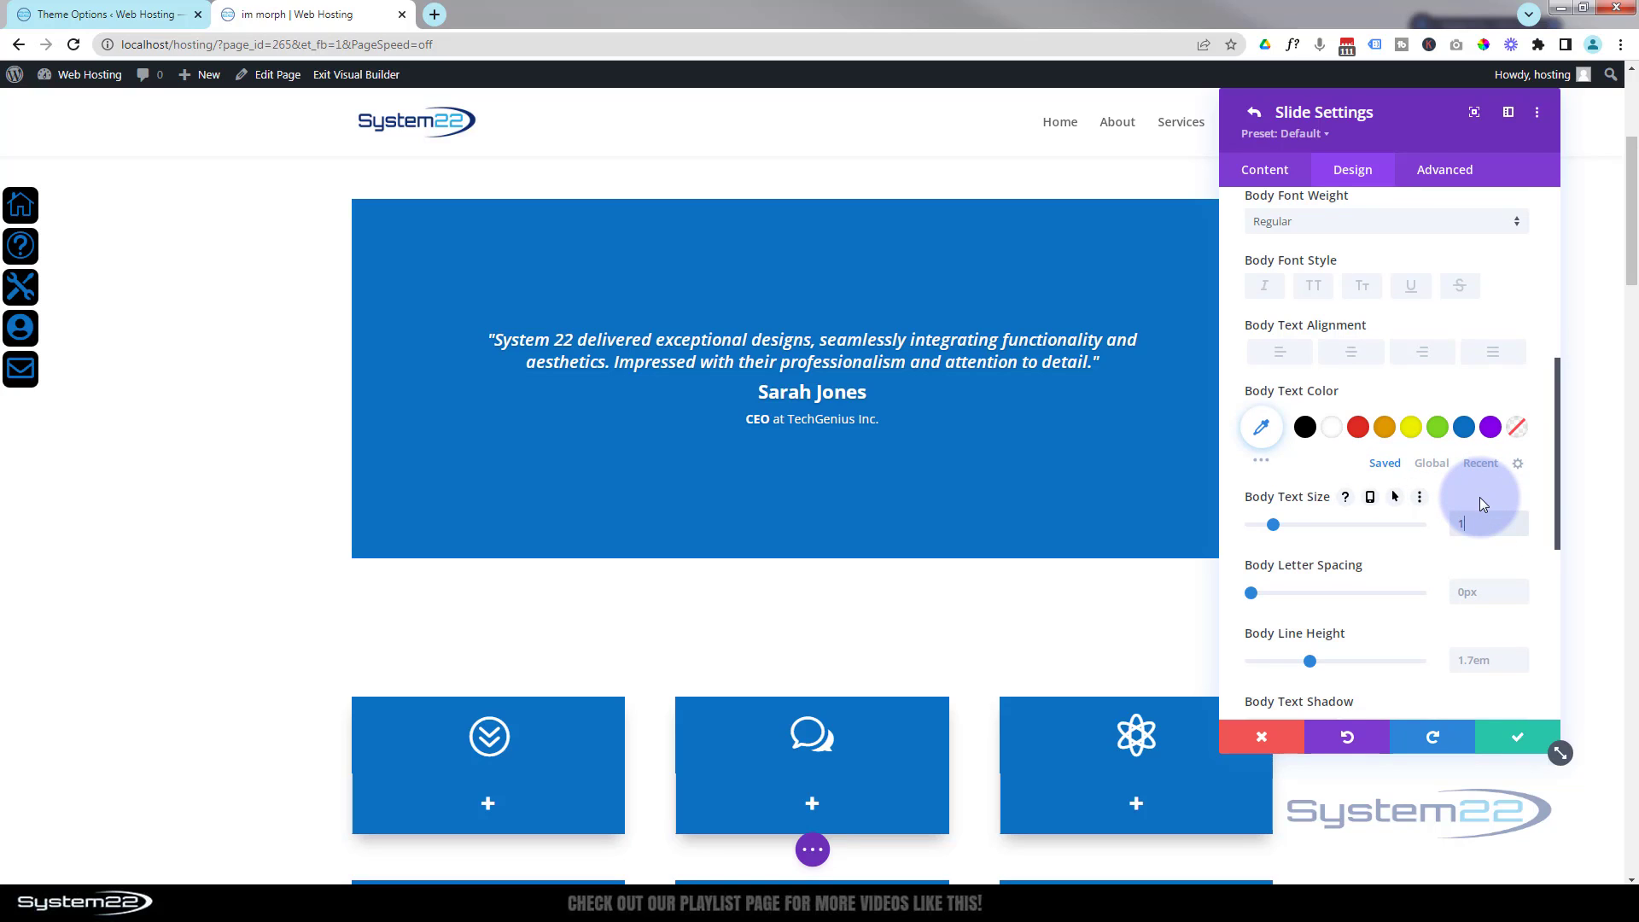
type("16px")
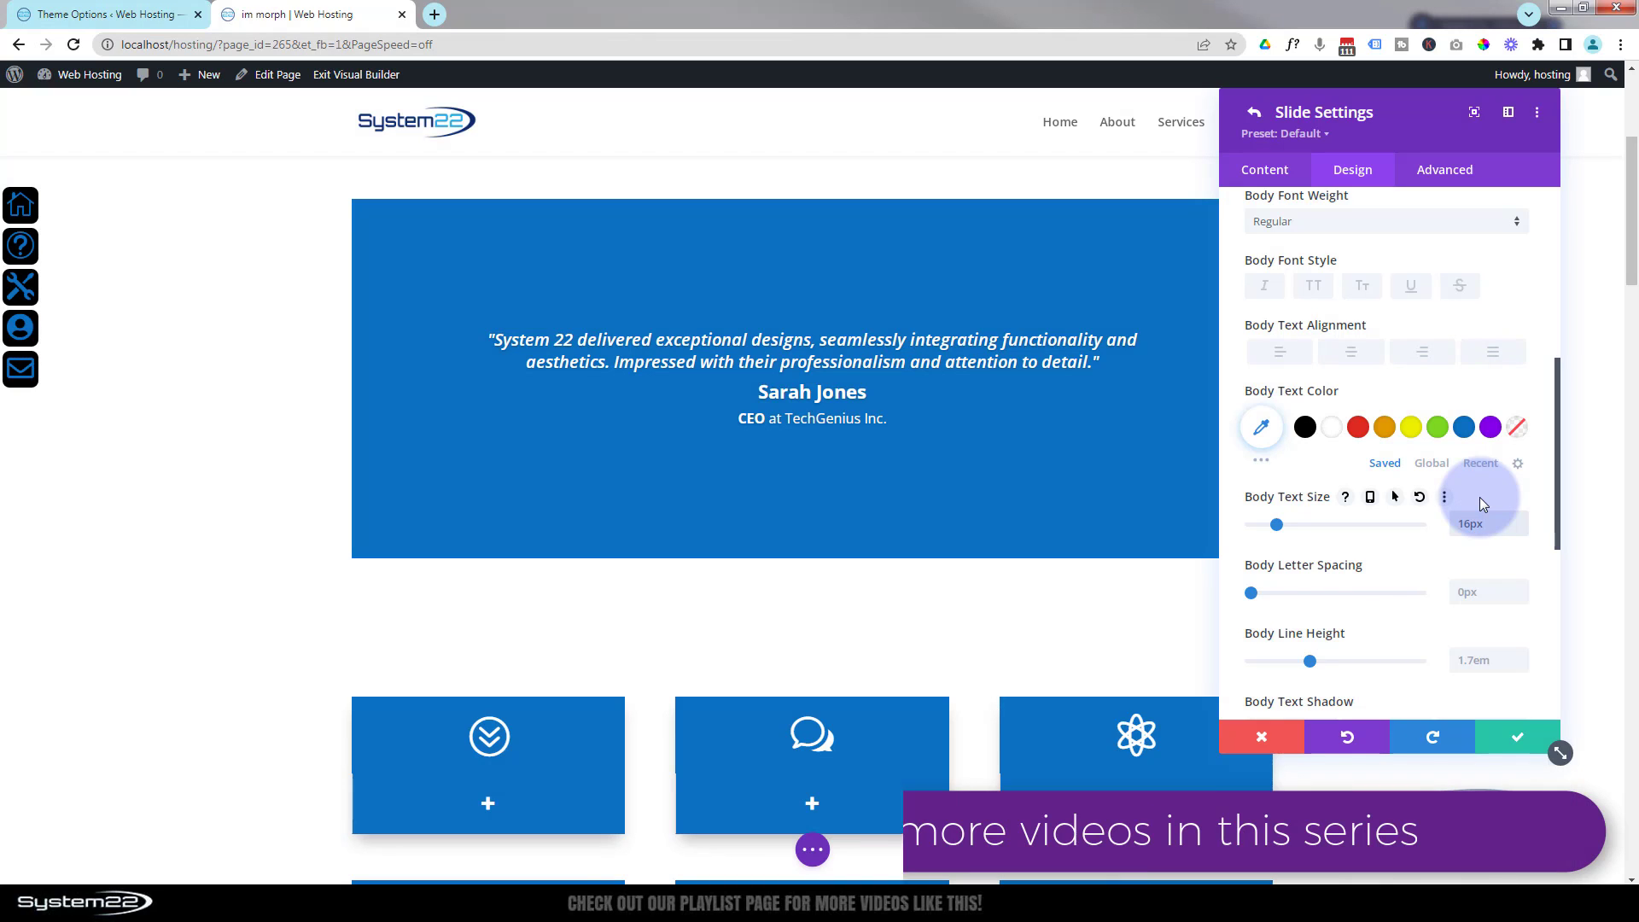
left_click(775, 403)
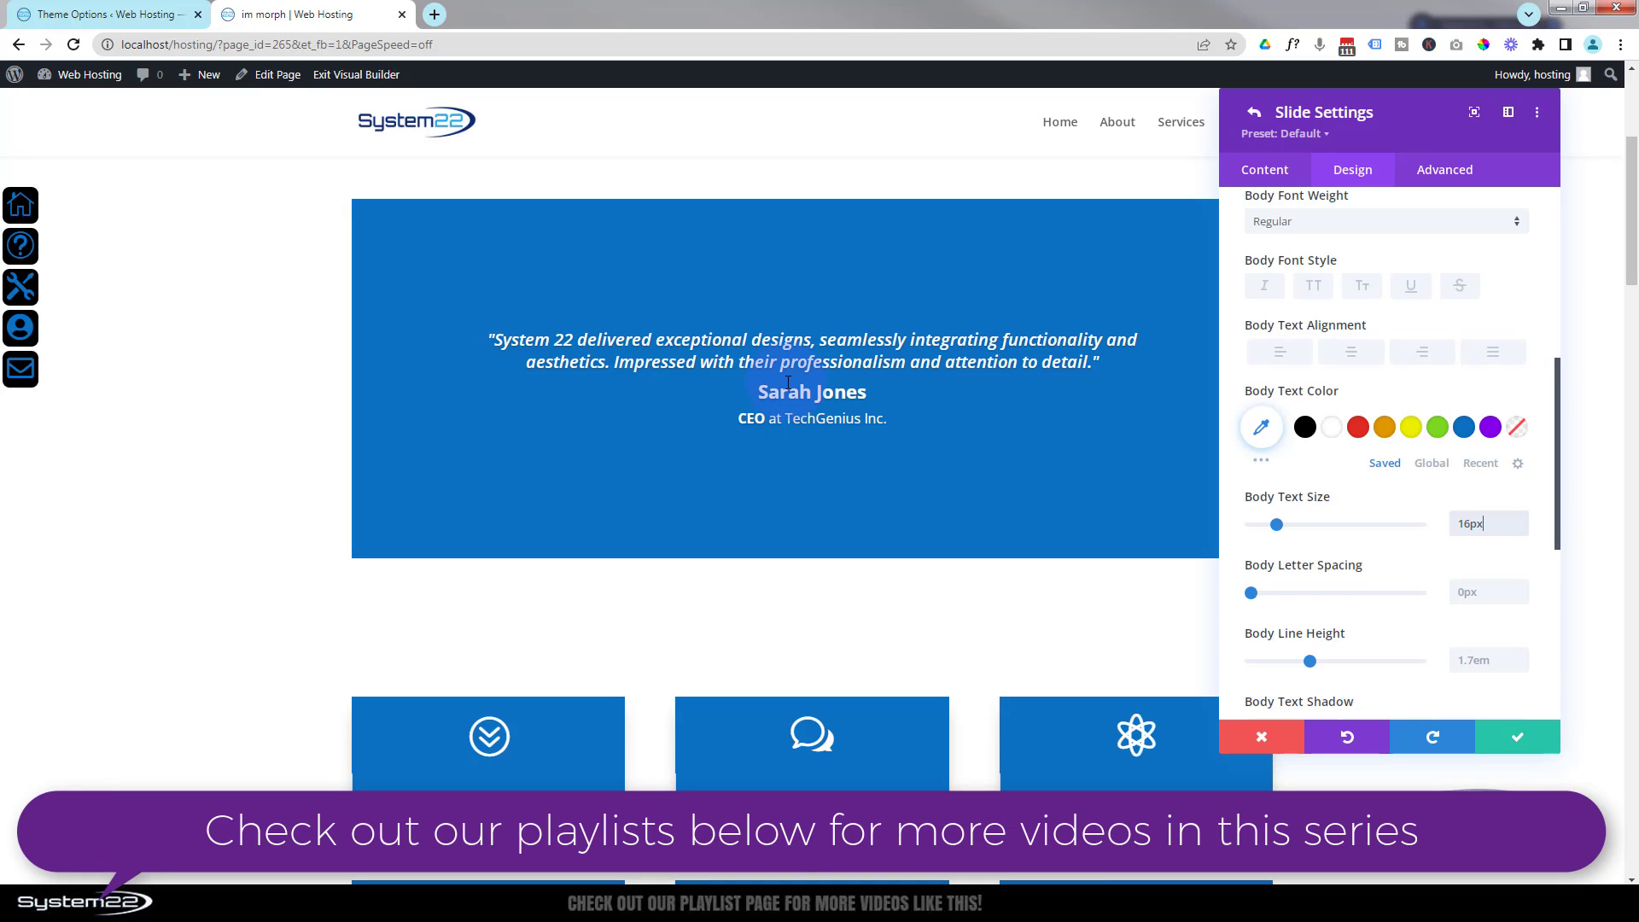
- Insert an empty line above the client's name in the slide's body text
left_click(1283, 173)
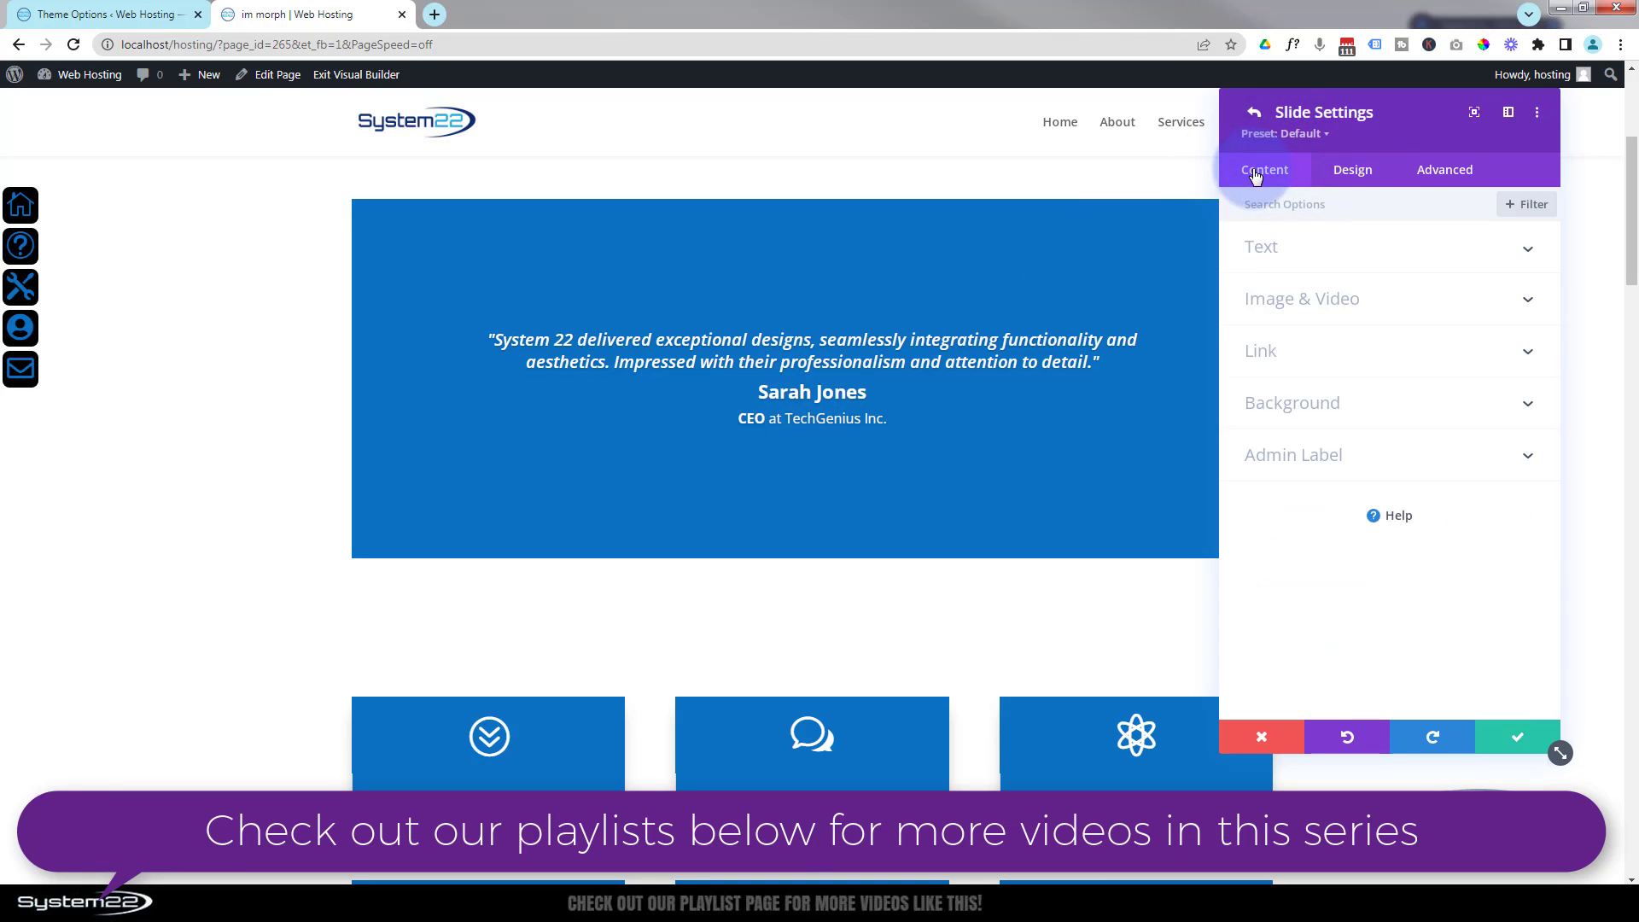
left_click(1310, 249)
left_click(1316, 606)
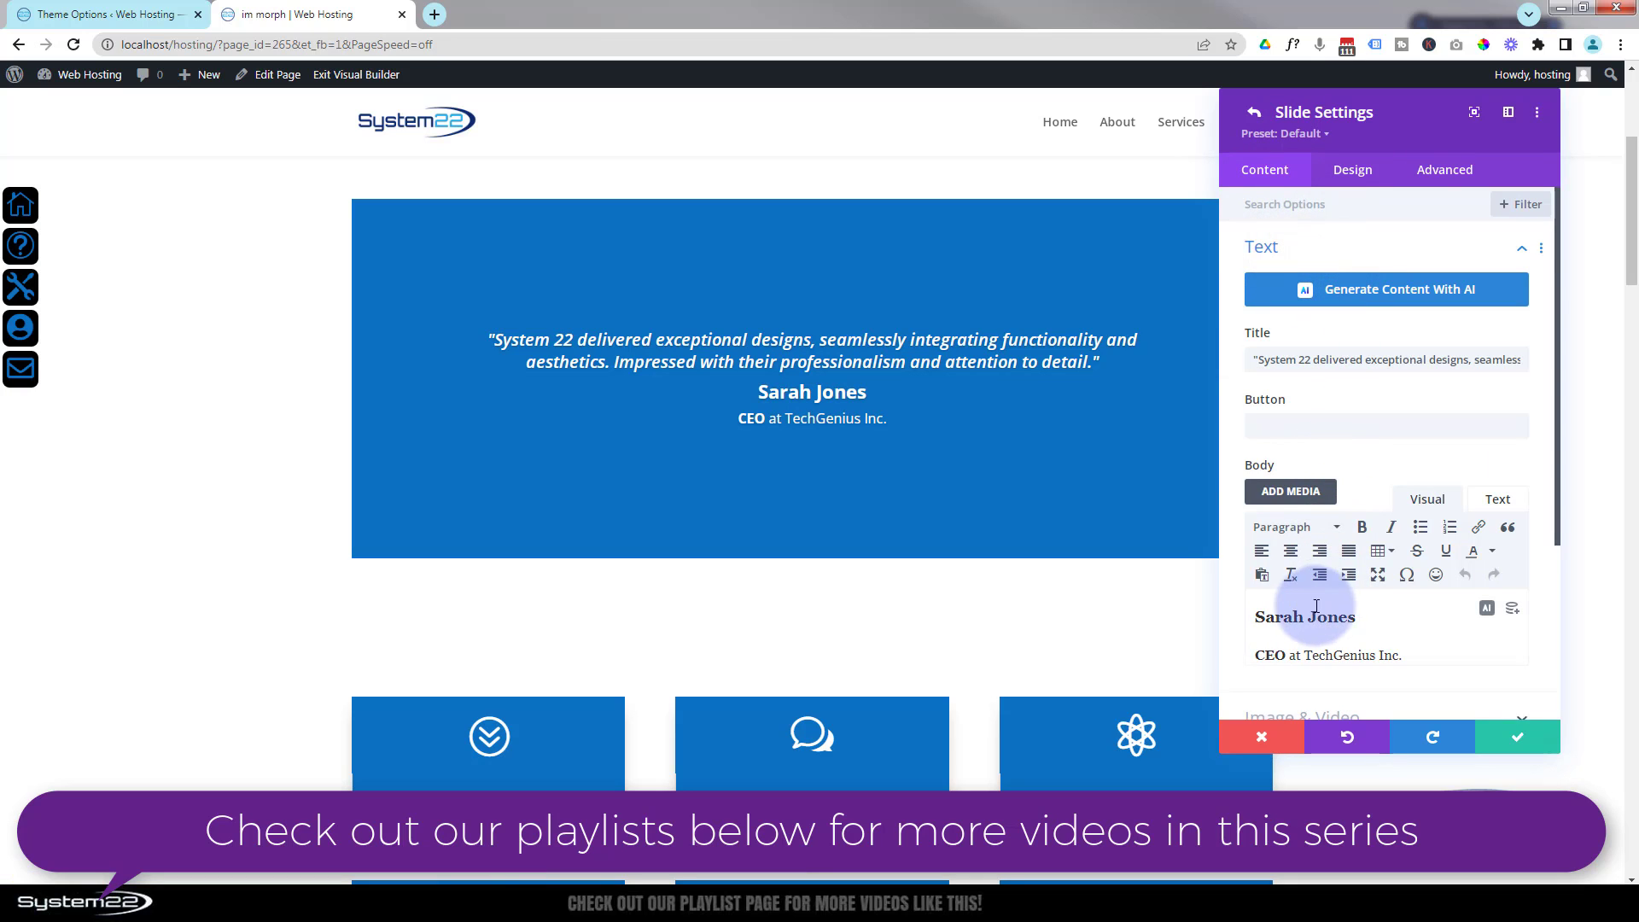
left_click(1243, 582)
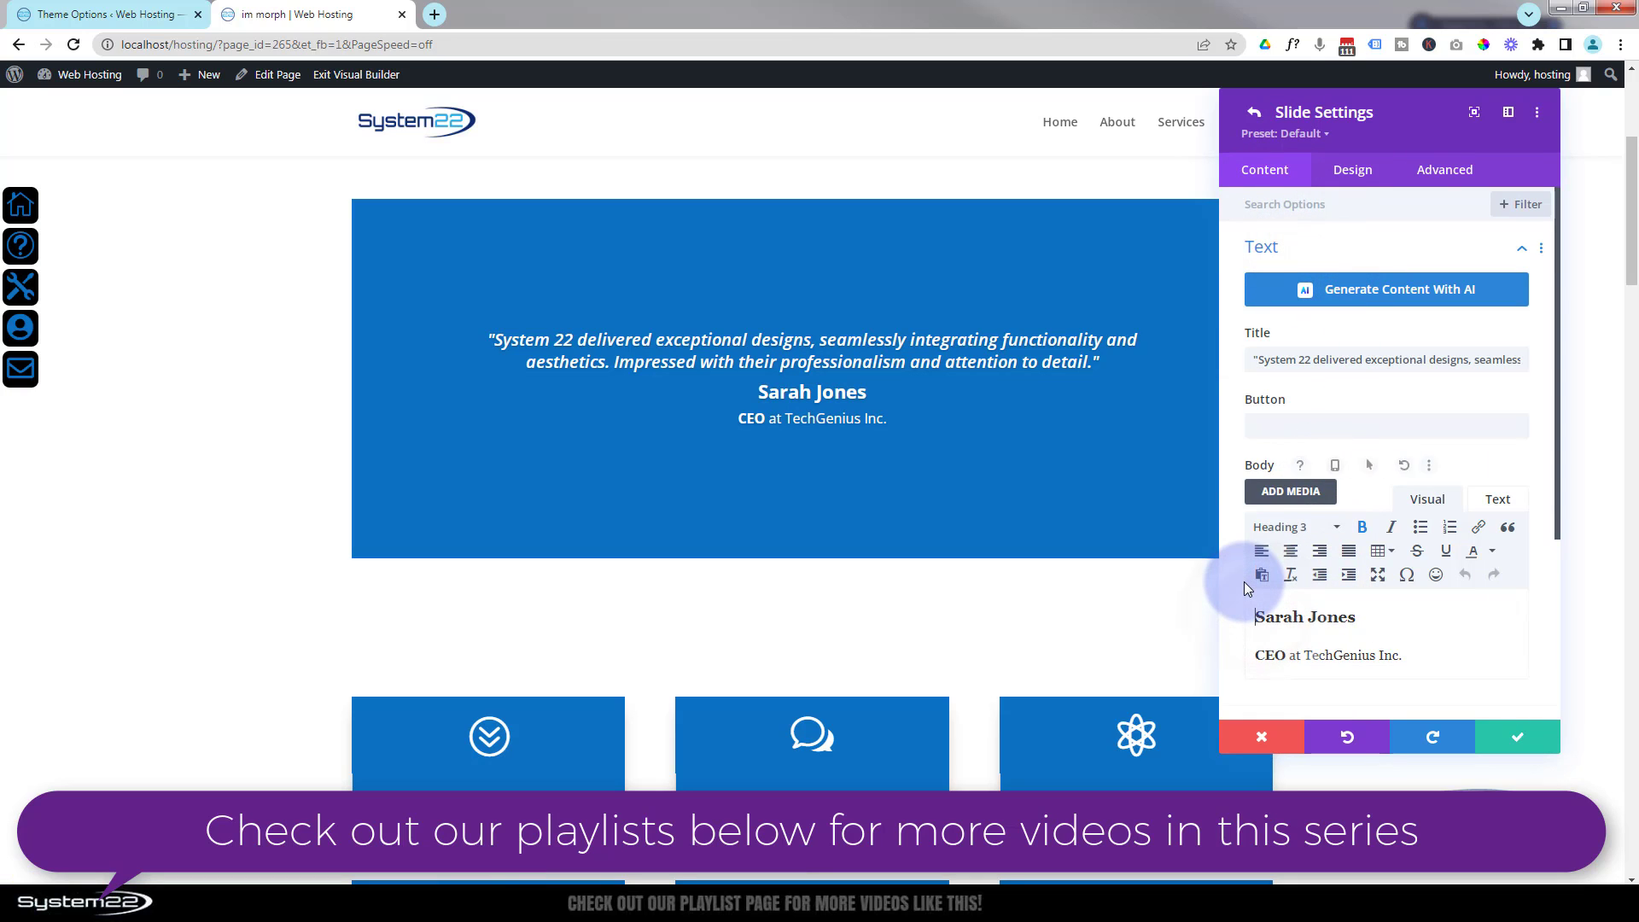
key("Return")
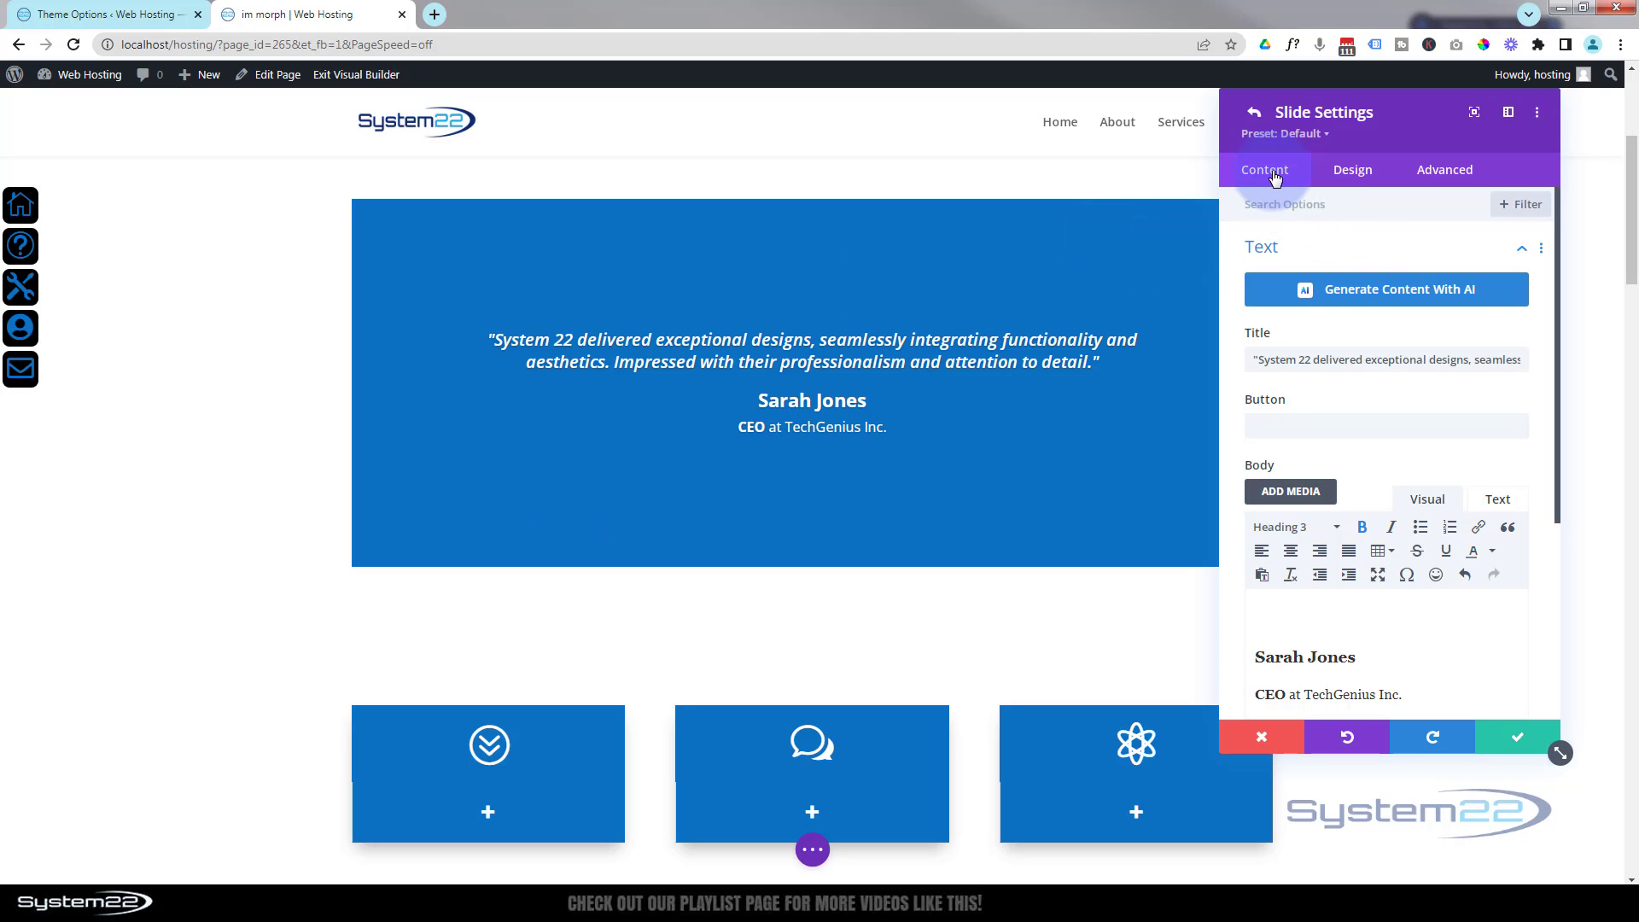
- Add the media library photo of the smiling bearded man at a laptop, with round lights behind him, as the slide's background image
scroll(1330, 309, "down", 3)
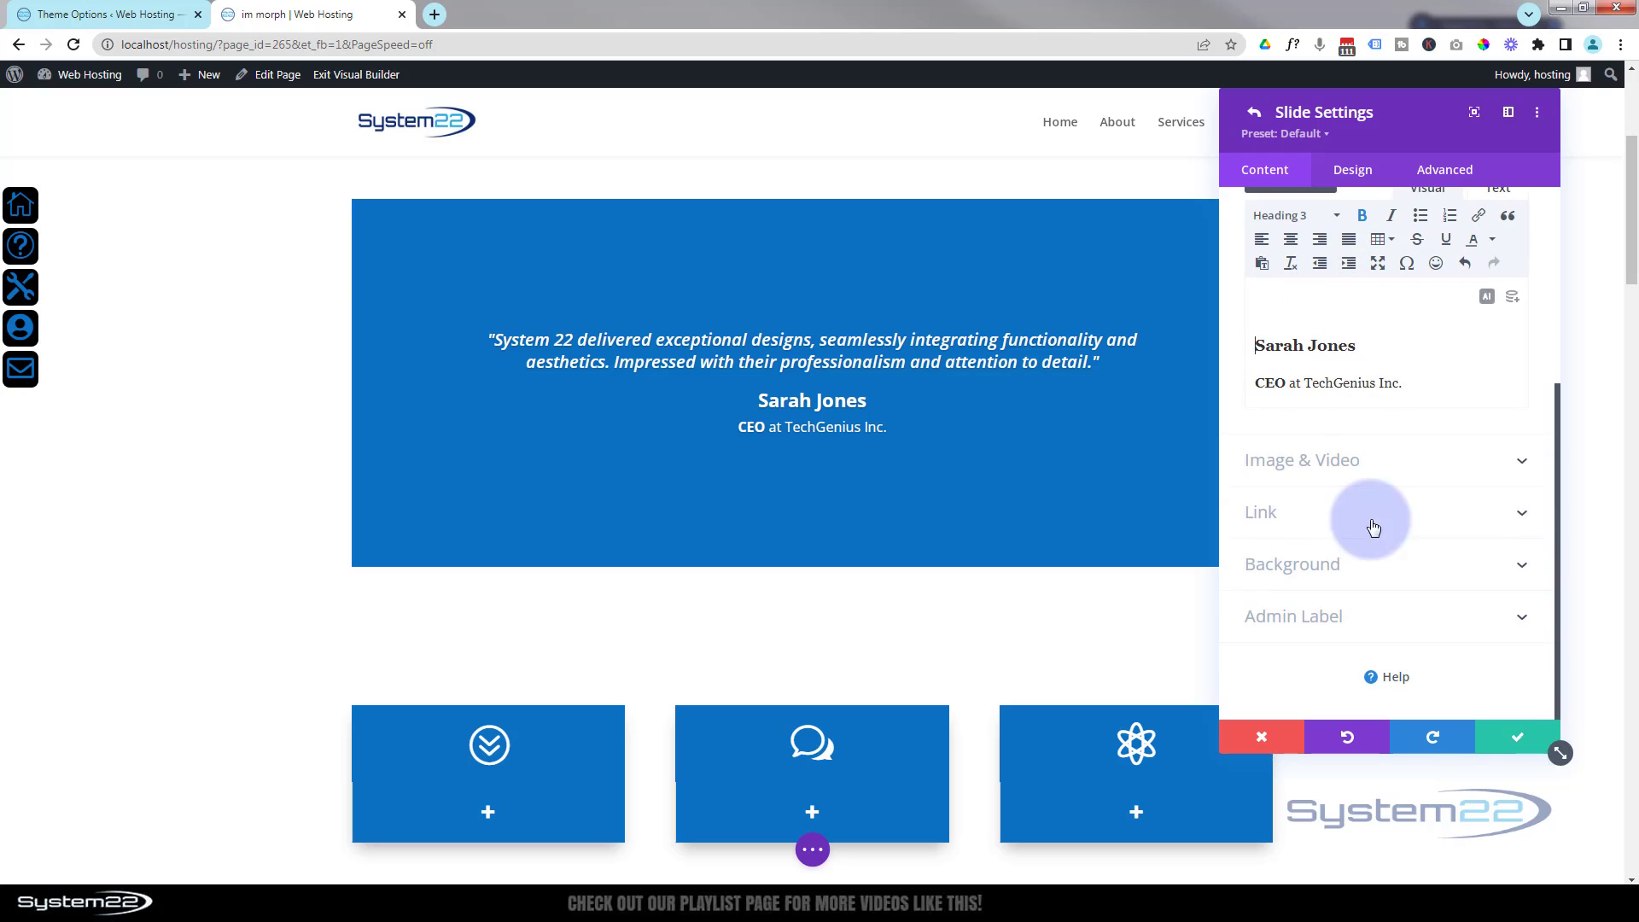
left_click(1375, 561)
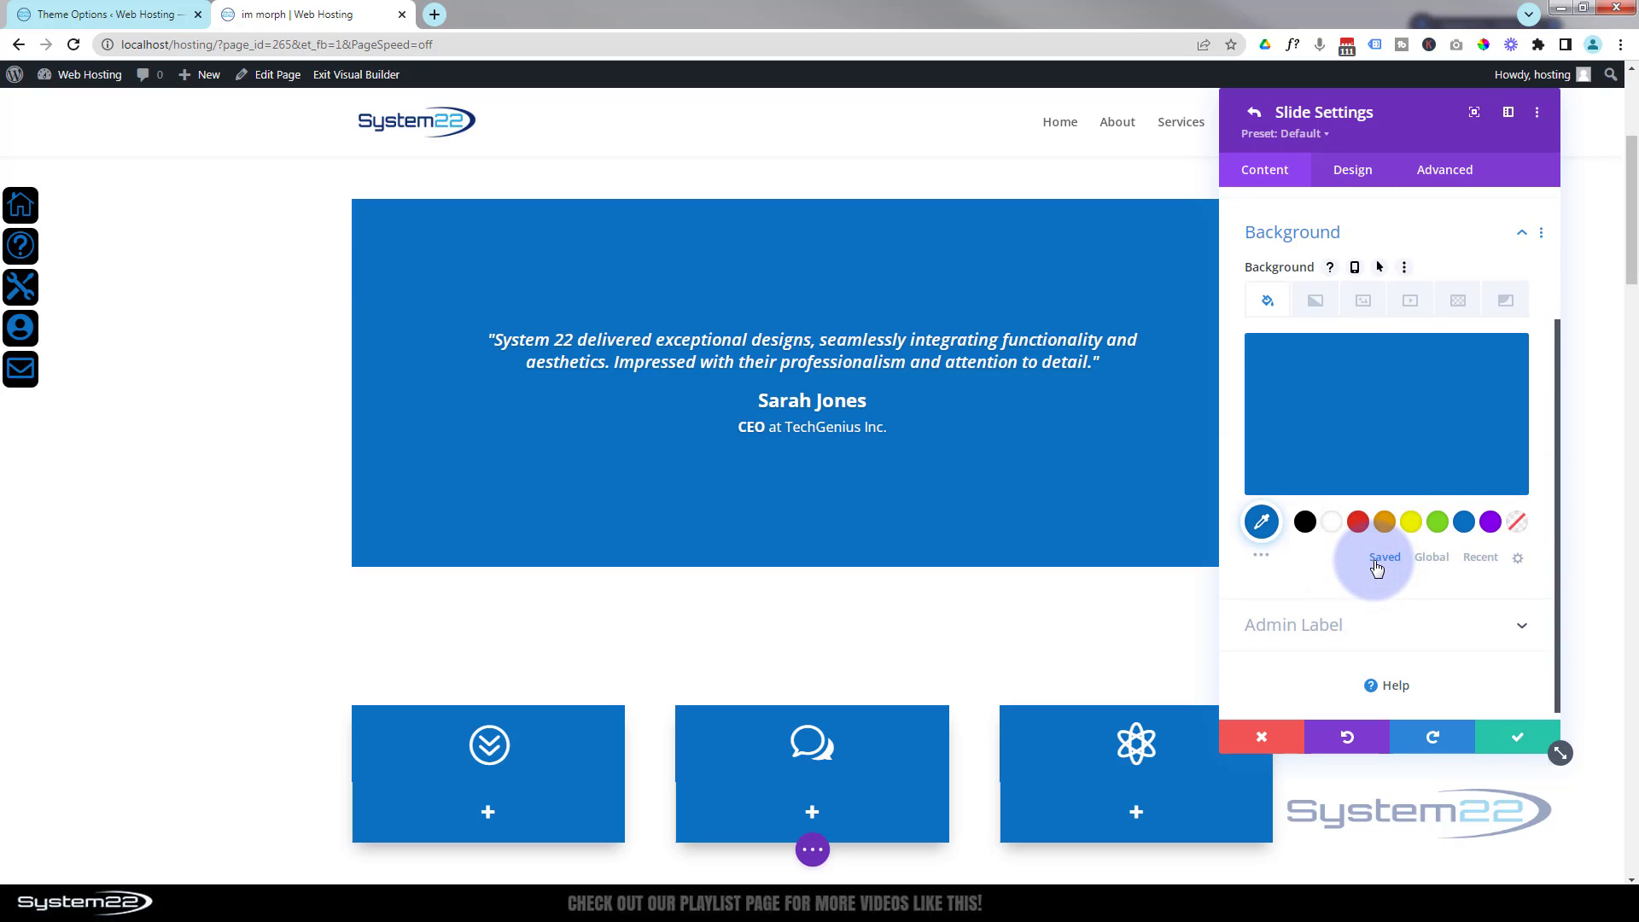
left_click(1297, 425)
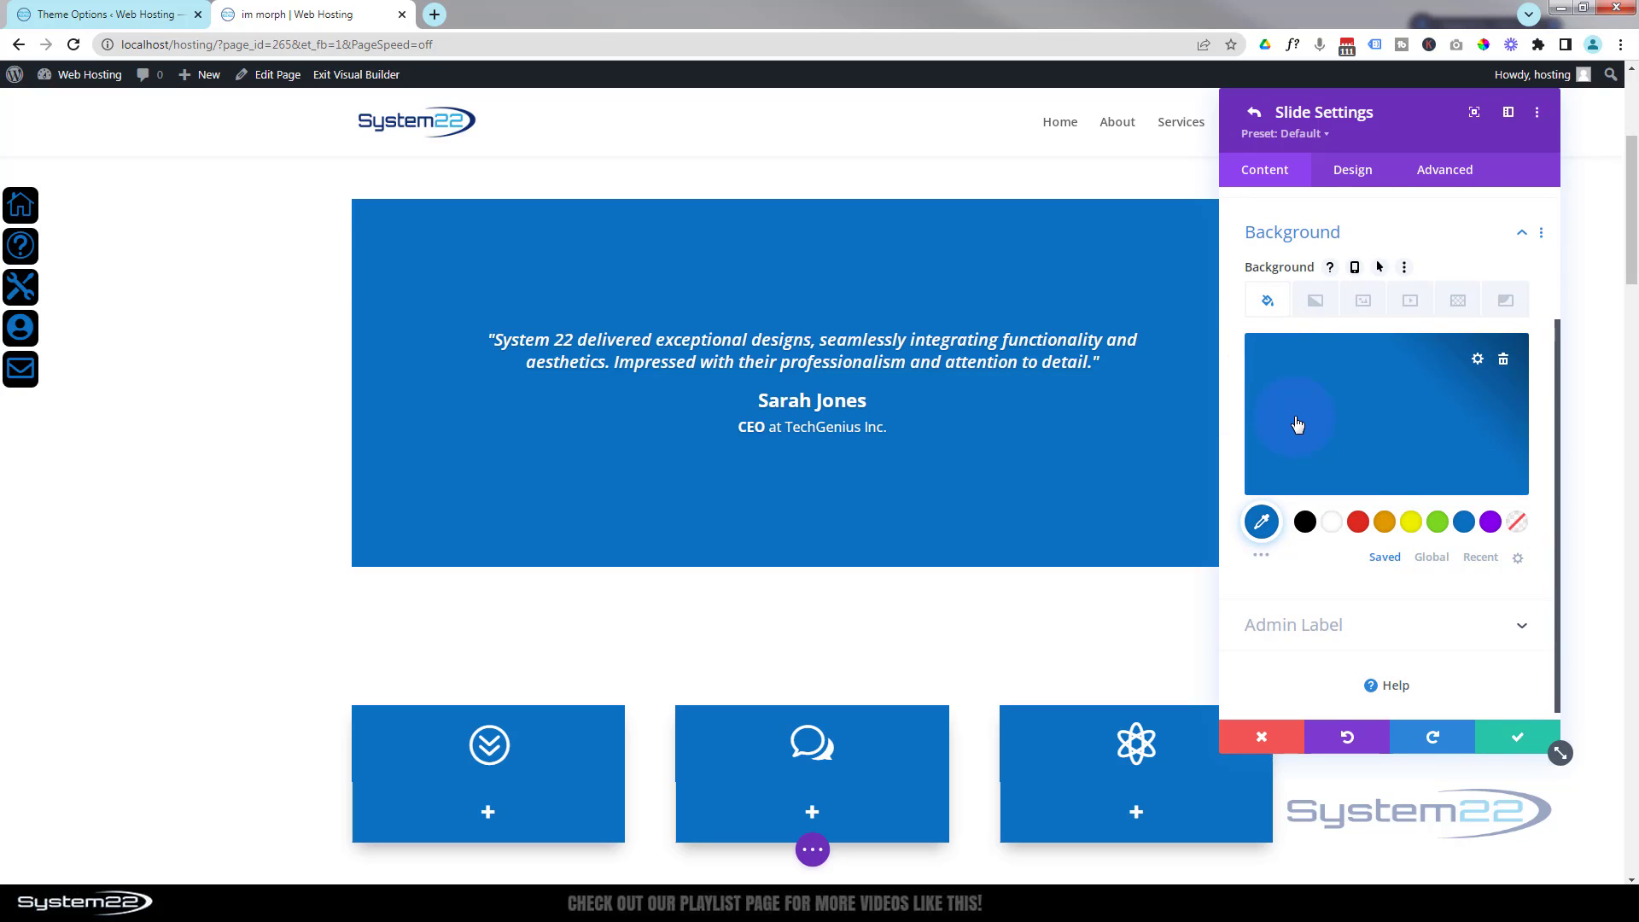
left_click(1373, 302)
left_click(1381, 403)
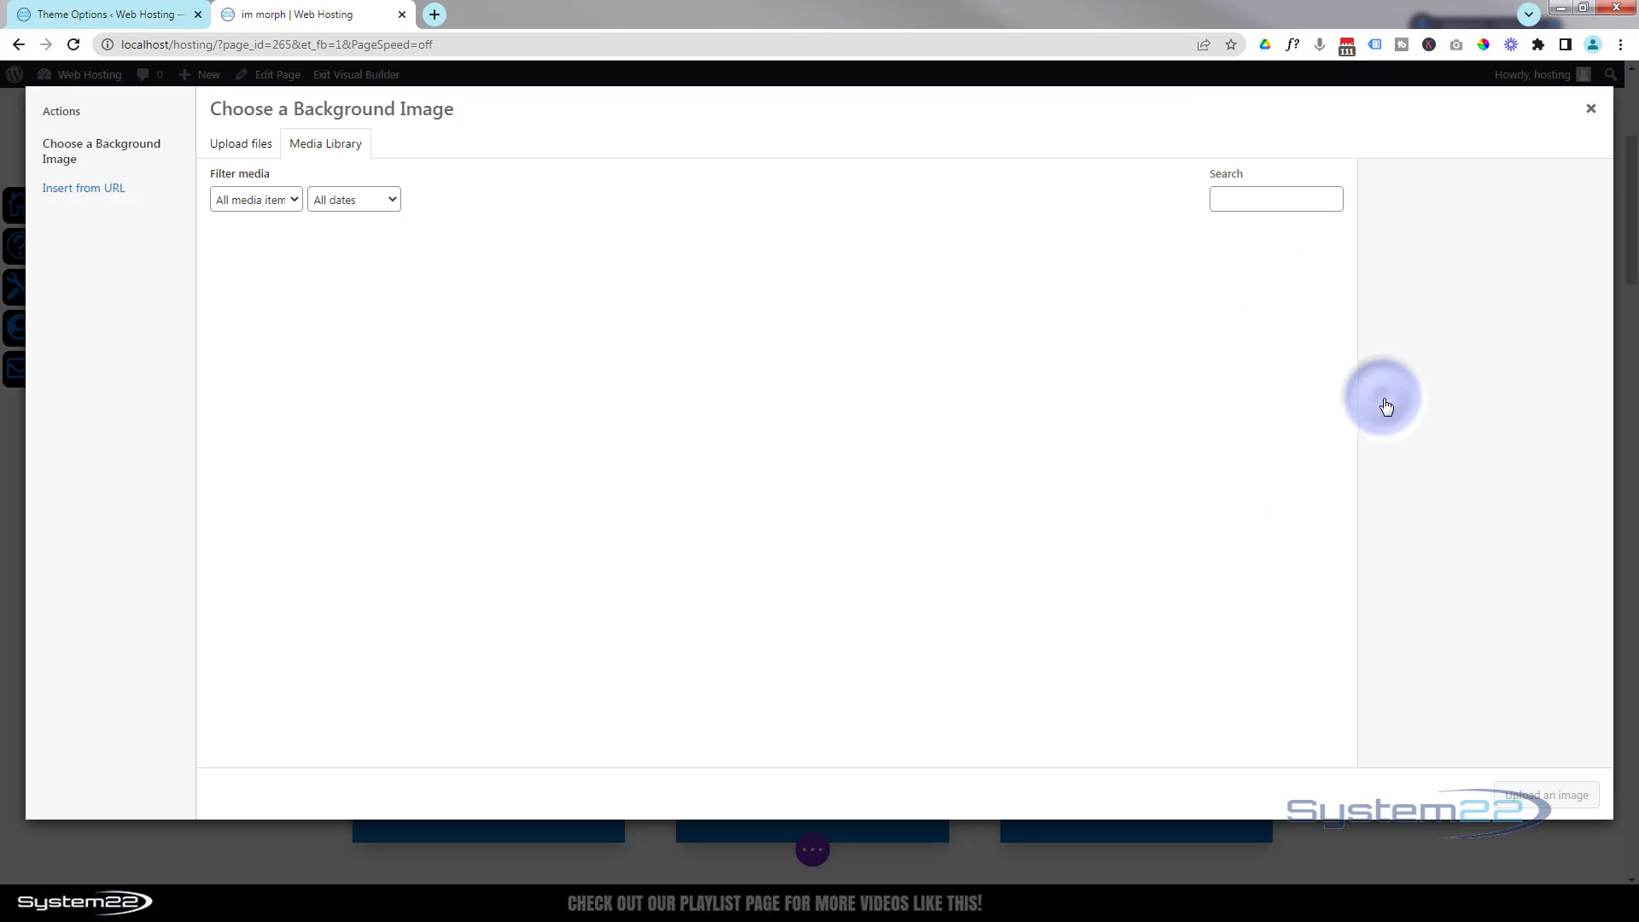
left_click(265, 284)
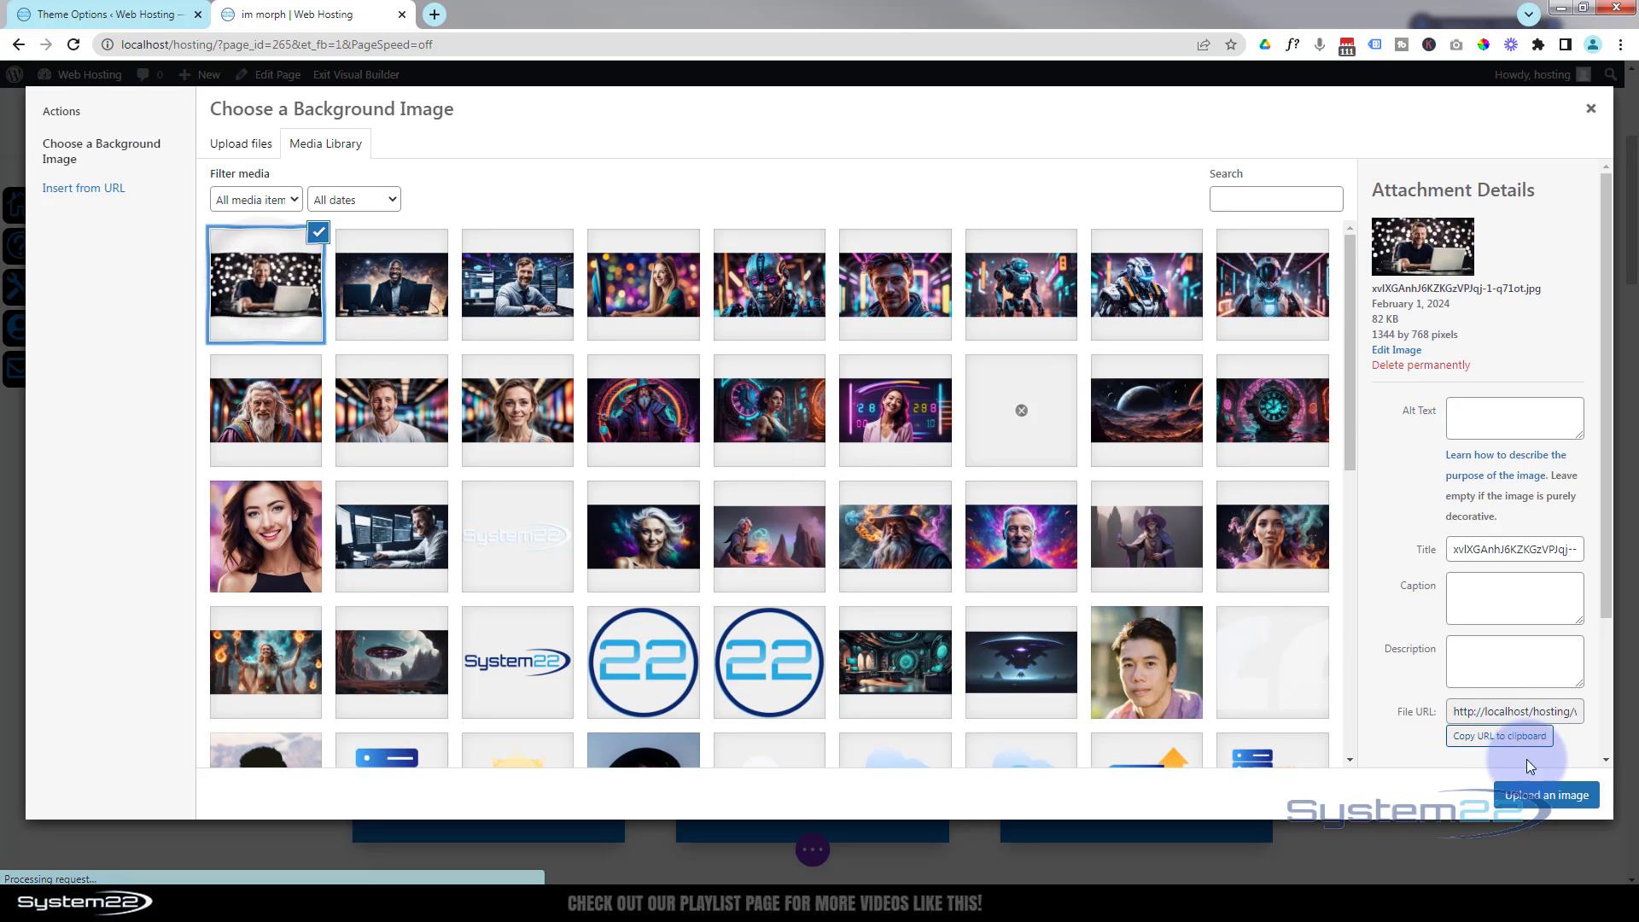
left_click(1527, 798)
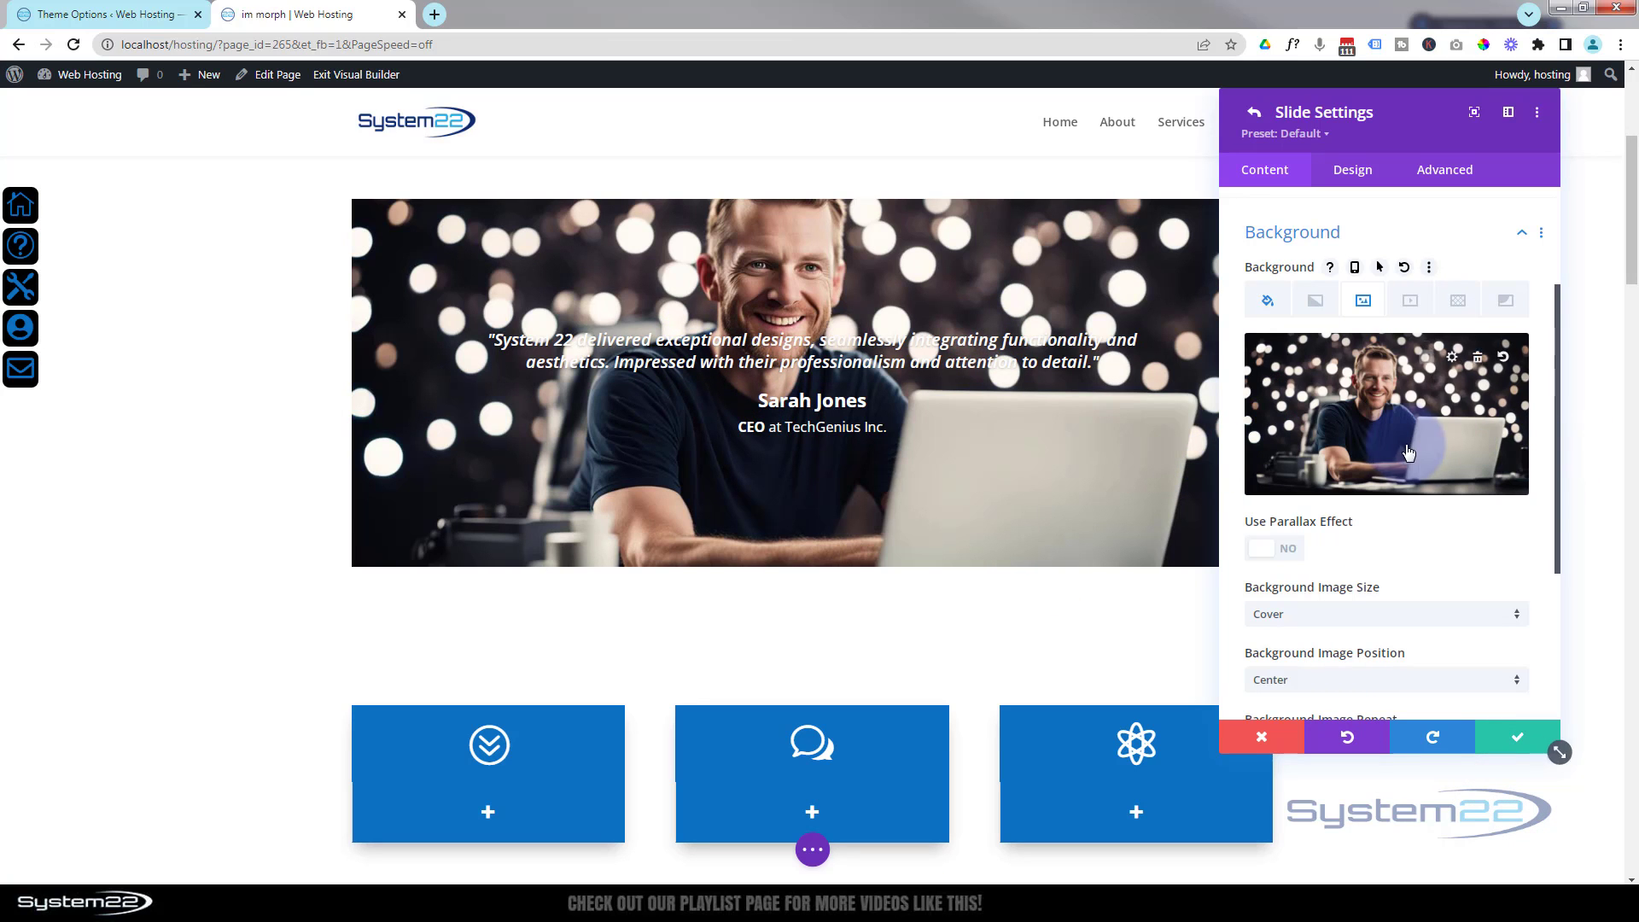
- Set the background image blend to Multiply and save the slide's settings
scroll(1405, 431, "down", 3)
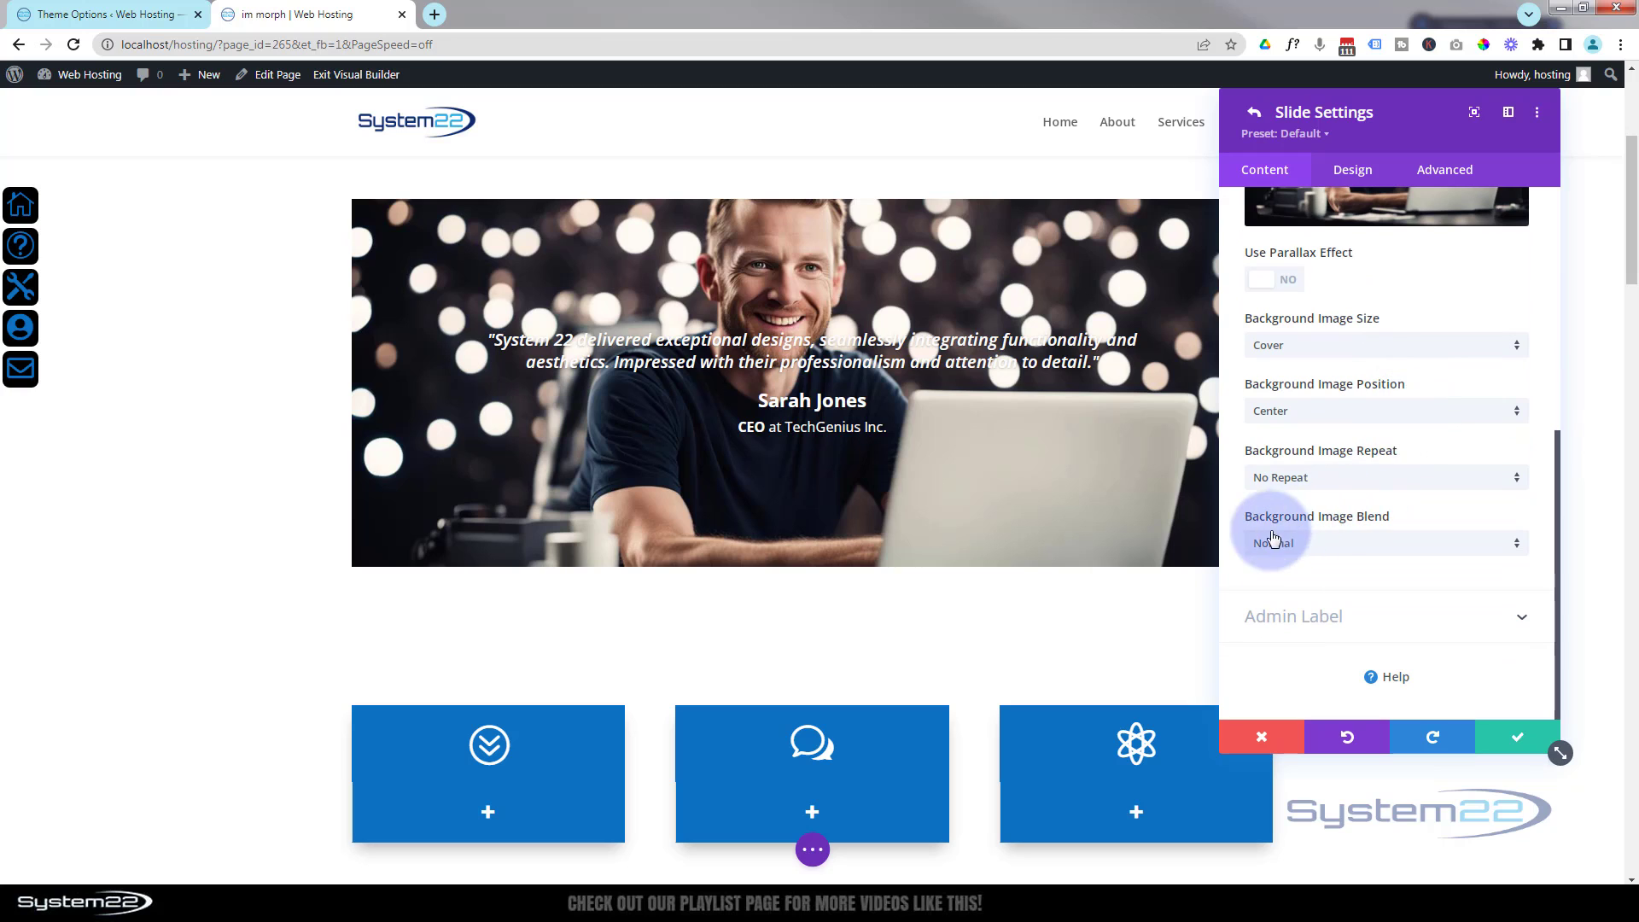
left_click(1362, 543)
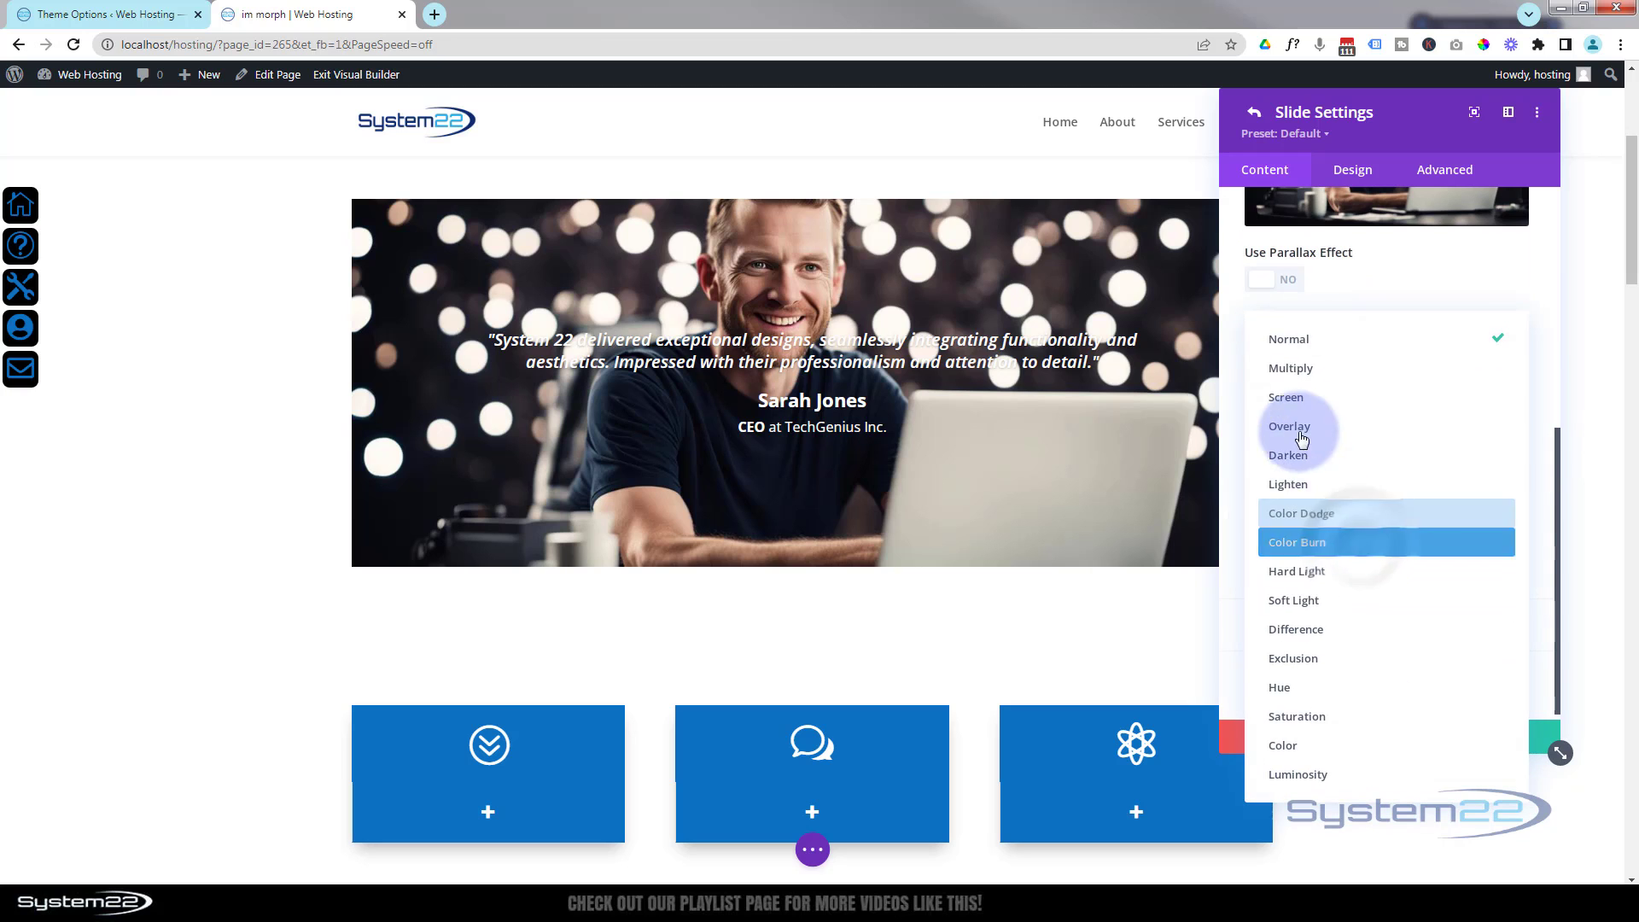
left_click(1300, 371)
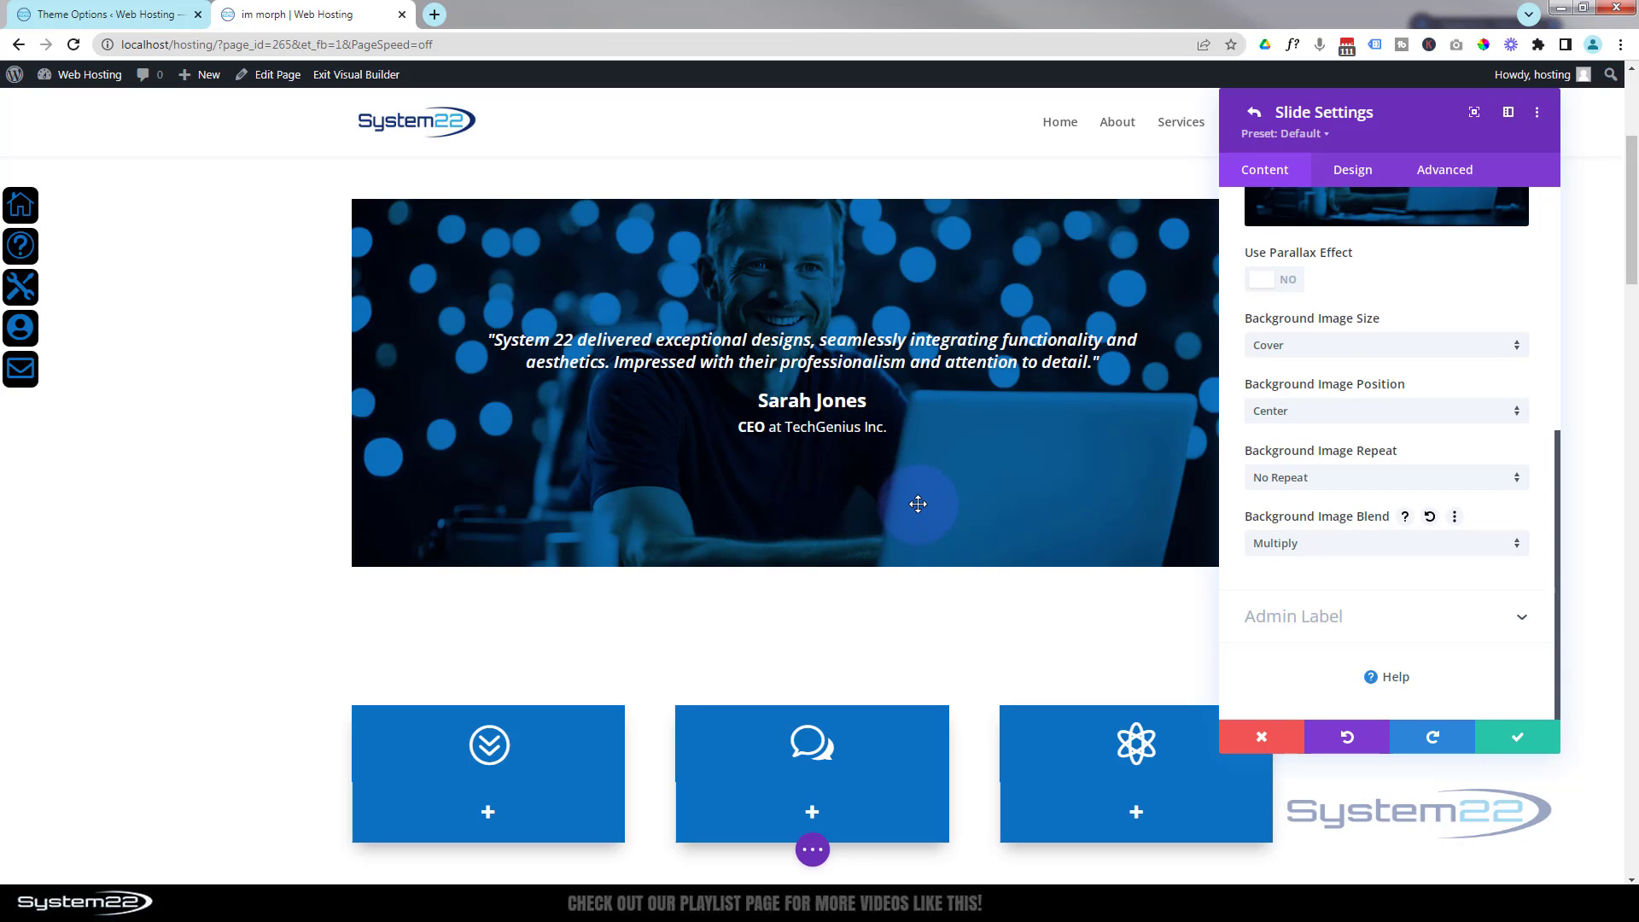
left_click(1524, 737)
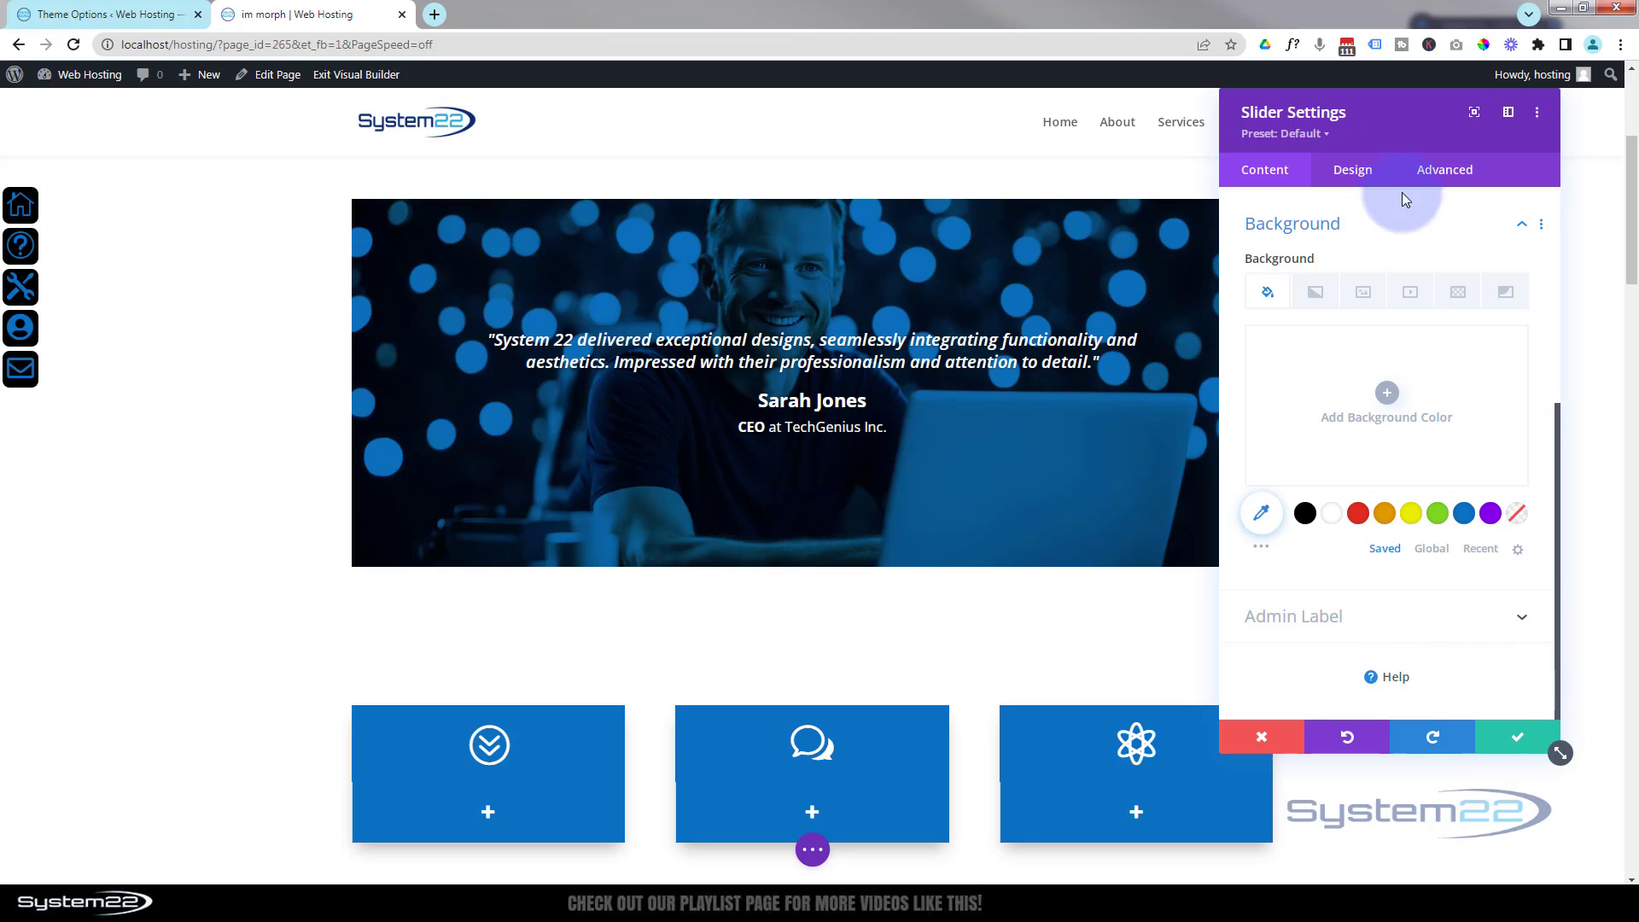
- Duplicate the finished testimonial slide twice to make three slides in the slider
scroll(1397, 383, "up", 4)
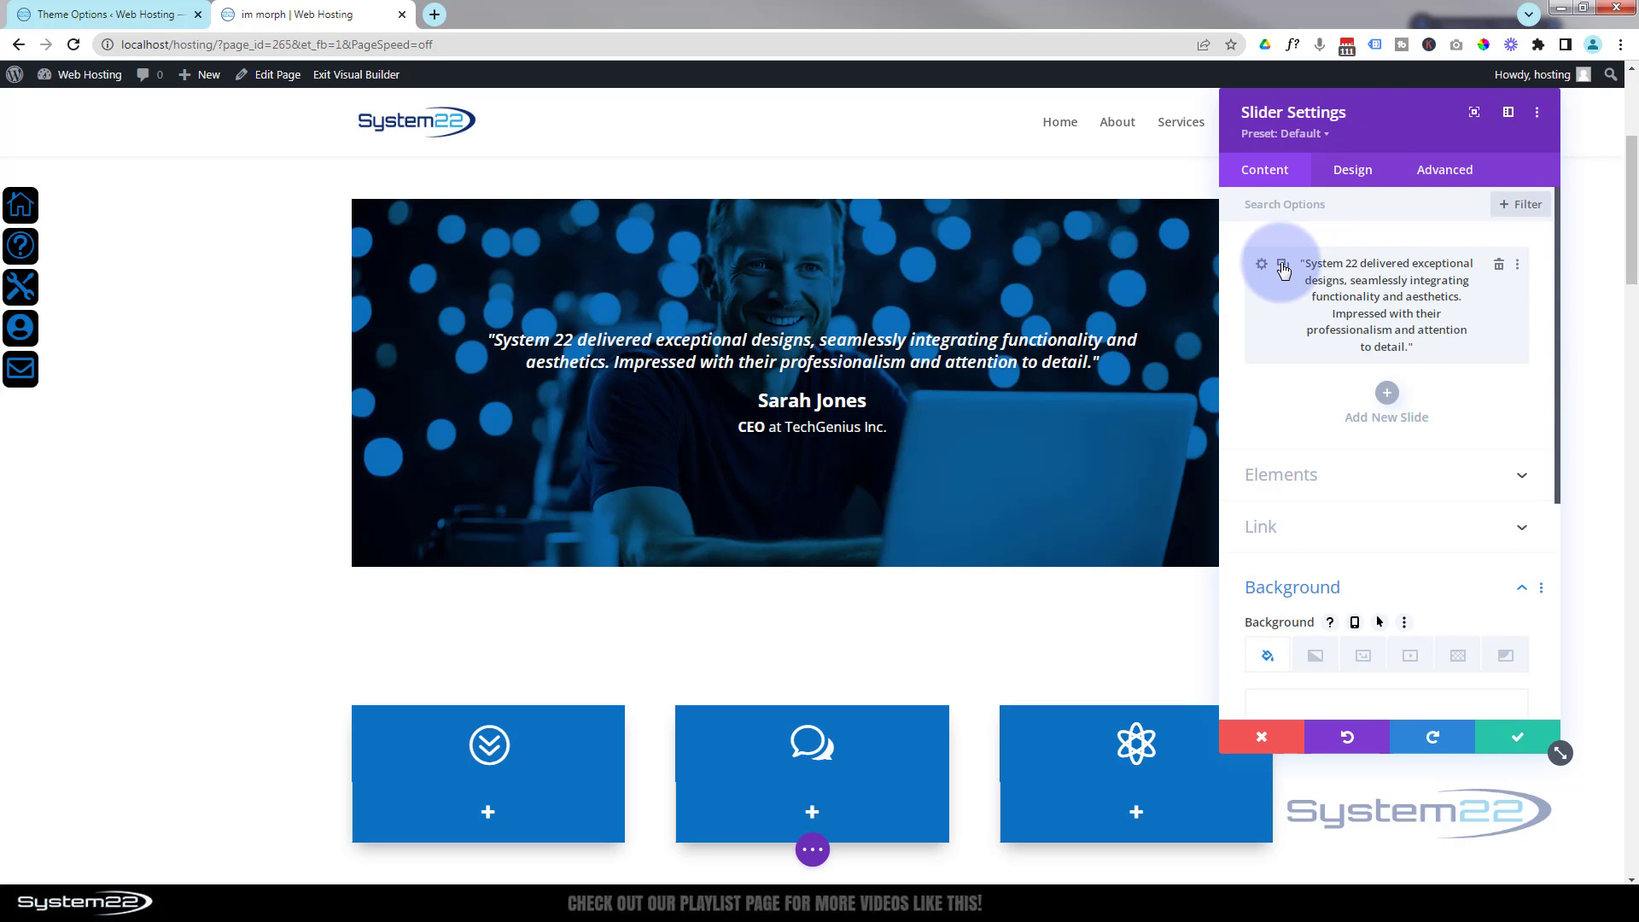
left_click(1283, 268)
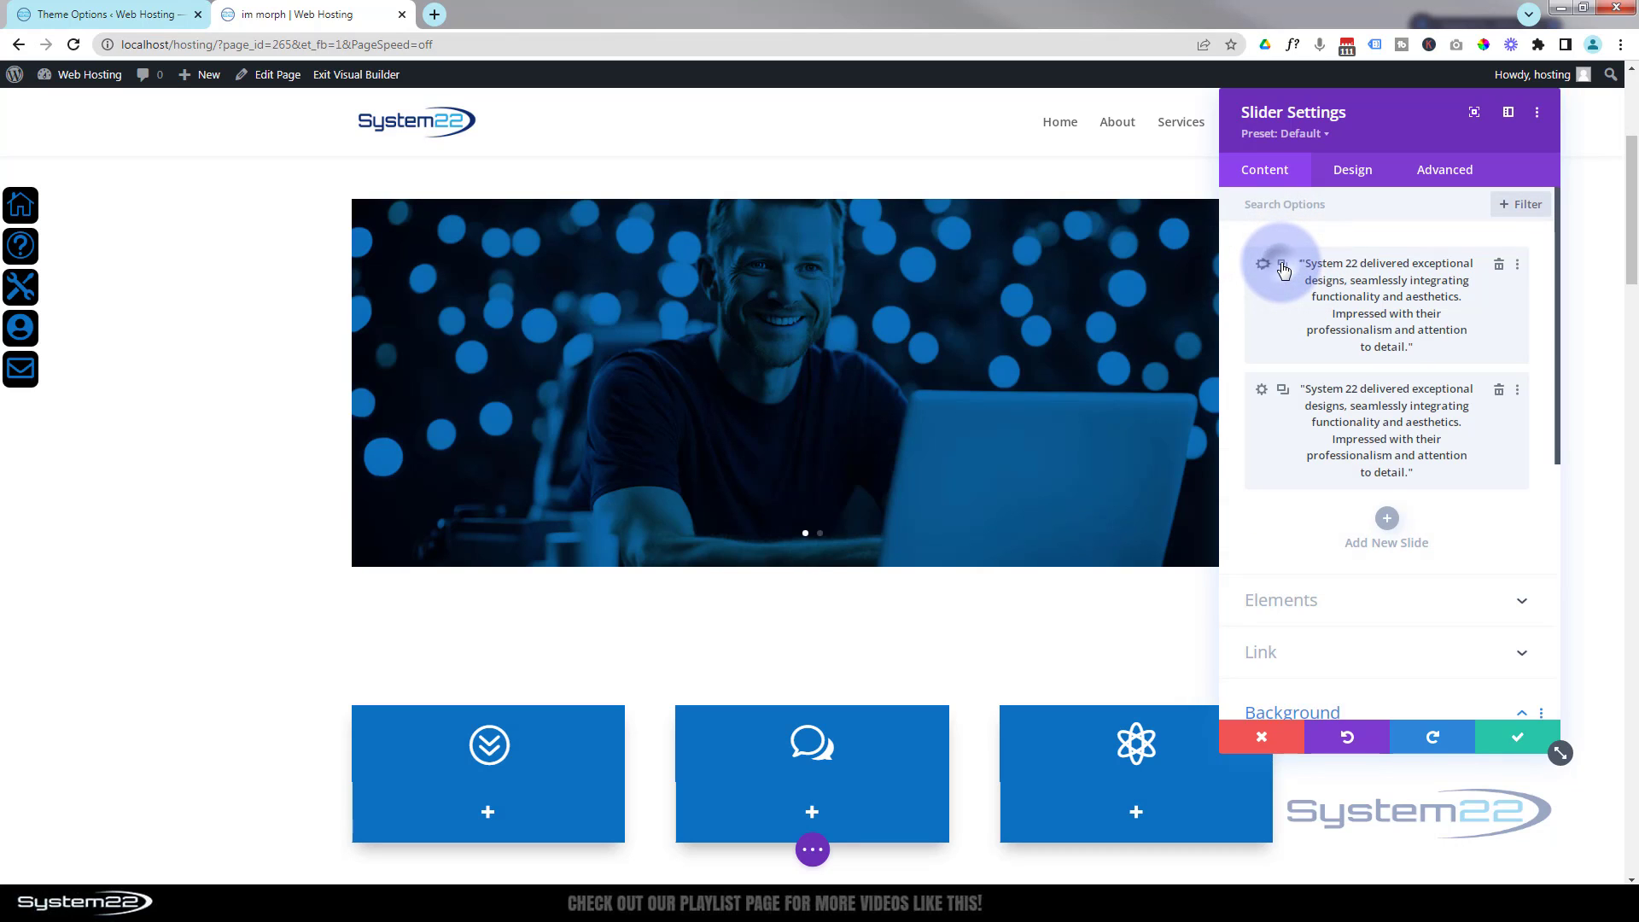
left_click(1284, 266)
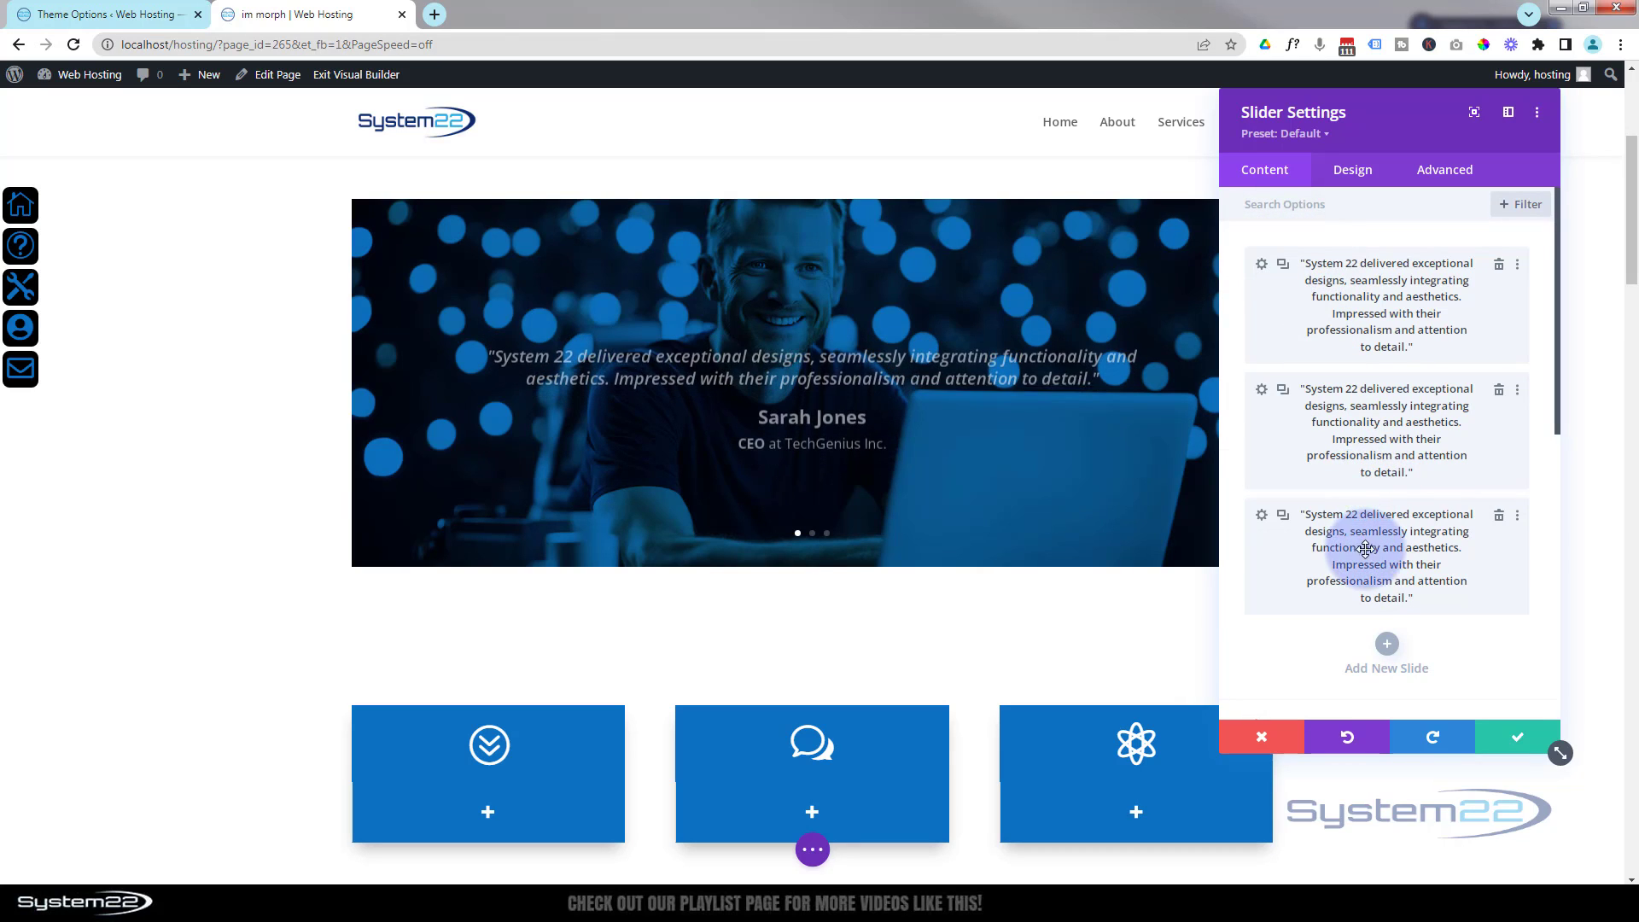
- Set the second slide's title to "System 22's creativity knows no bounds. Their designs elevate user experience, boosting engagement and conversion rates. Highly recommended for innovative web solutions."
left_click(1262, 390)
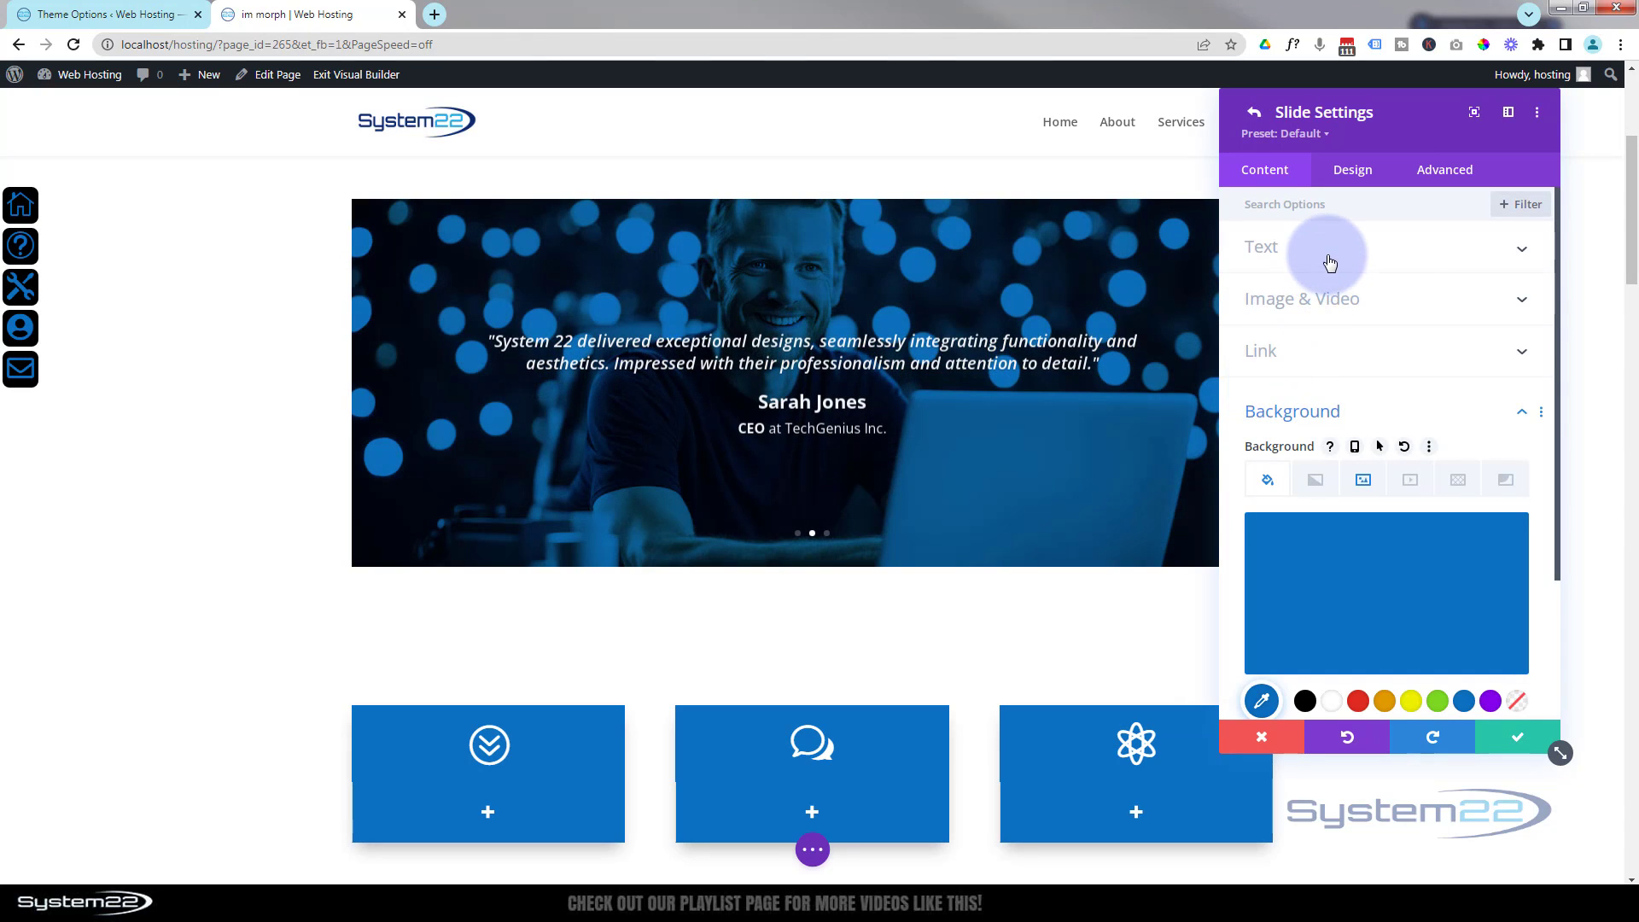
left_click(1326, 247)
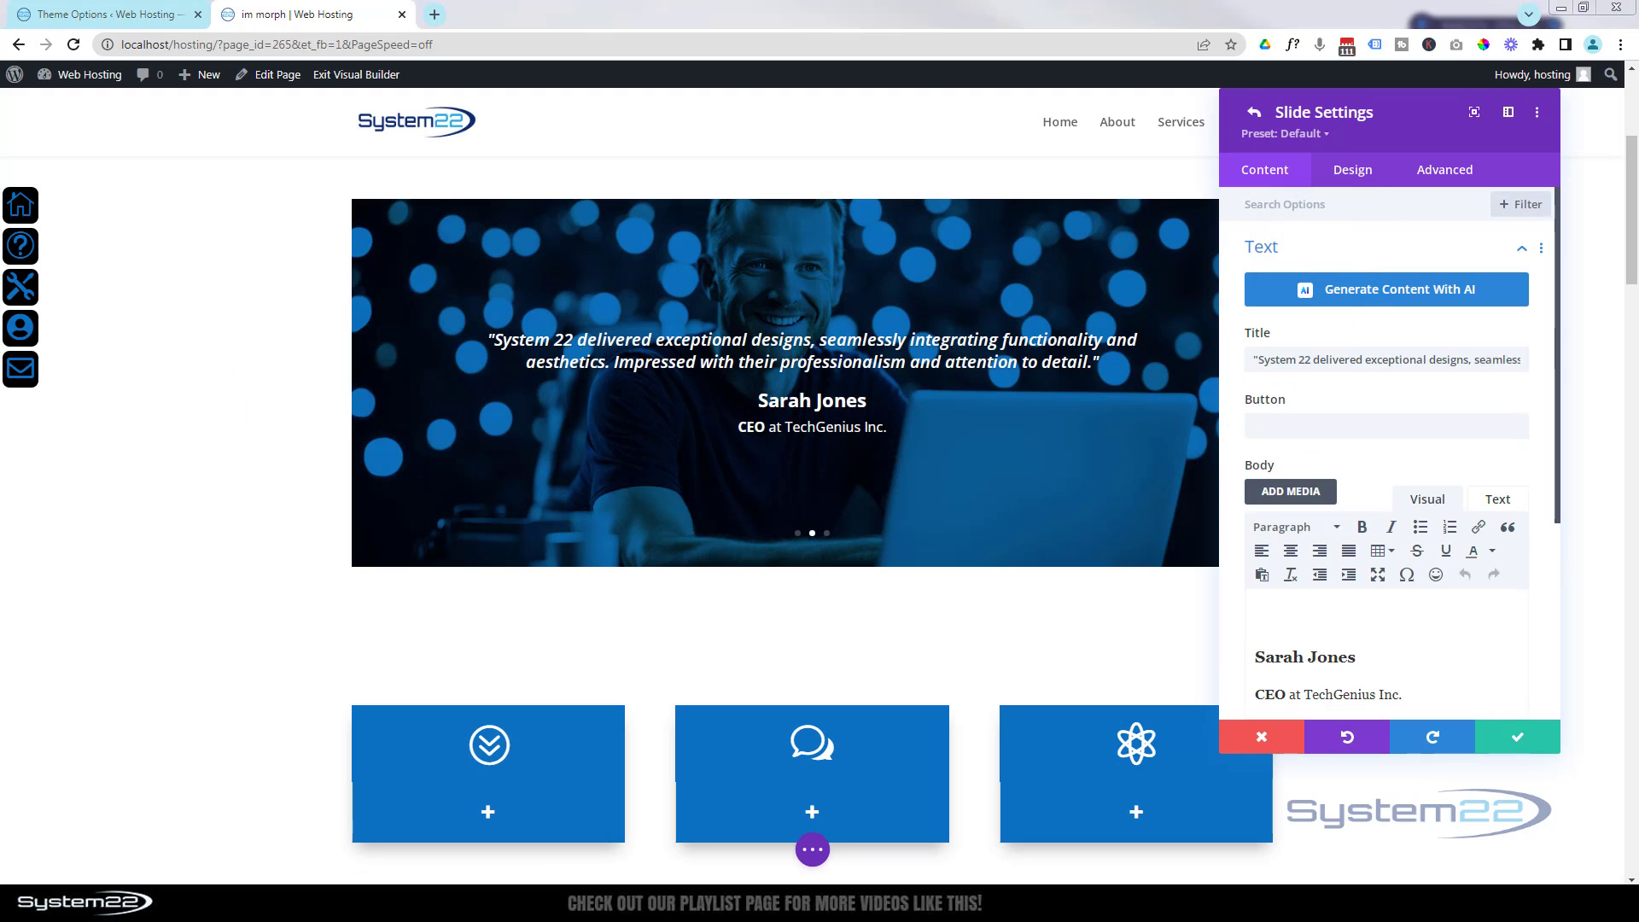
triple_click(1264, 360)
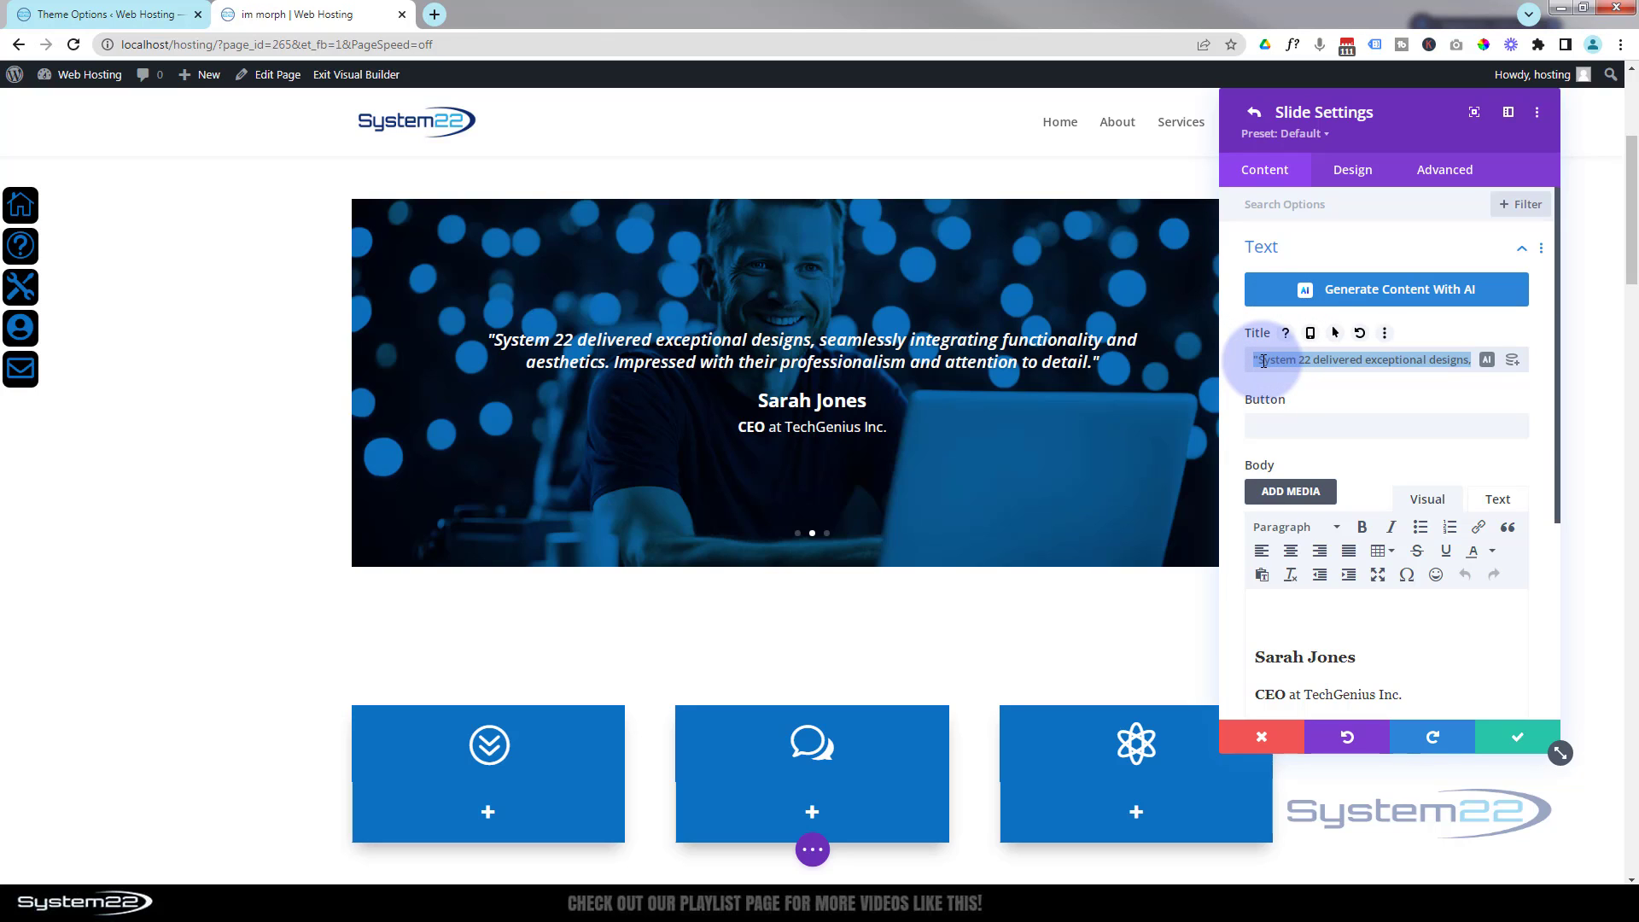
type("\"System 22's creativity knows no bounds. Their designs elevate user experience, boosting engagement and conversion rates. Highly recommended for innovative web solutions.\"")
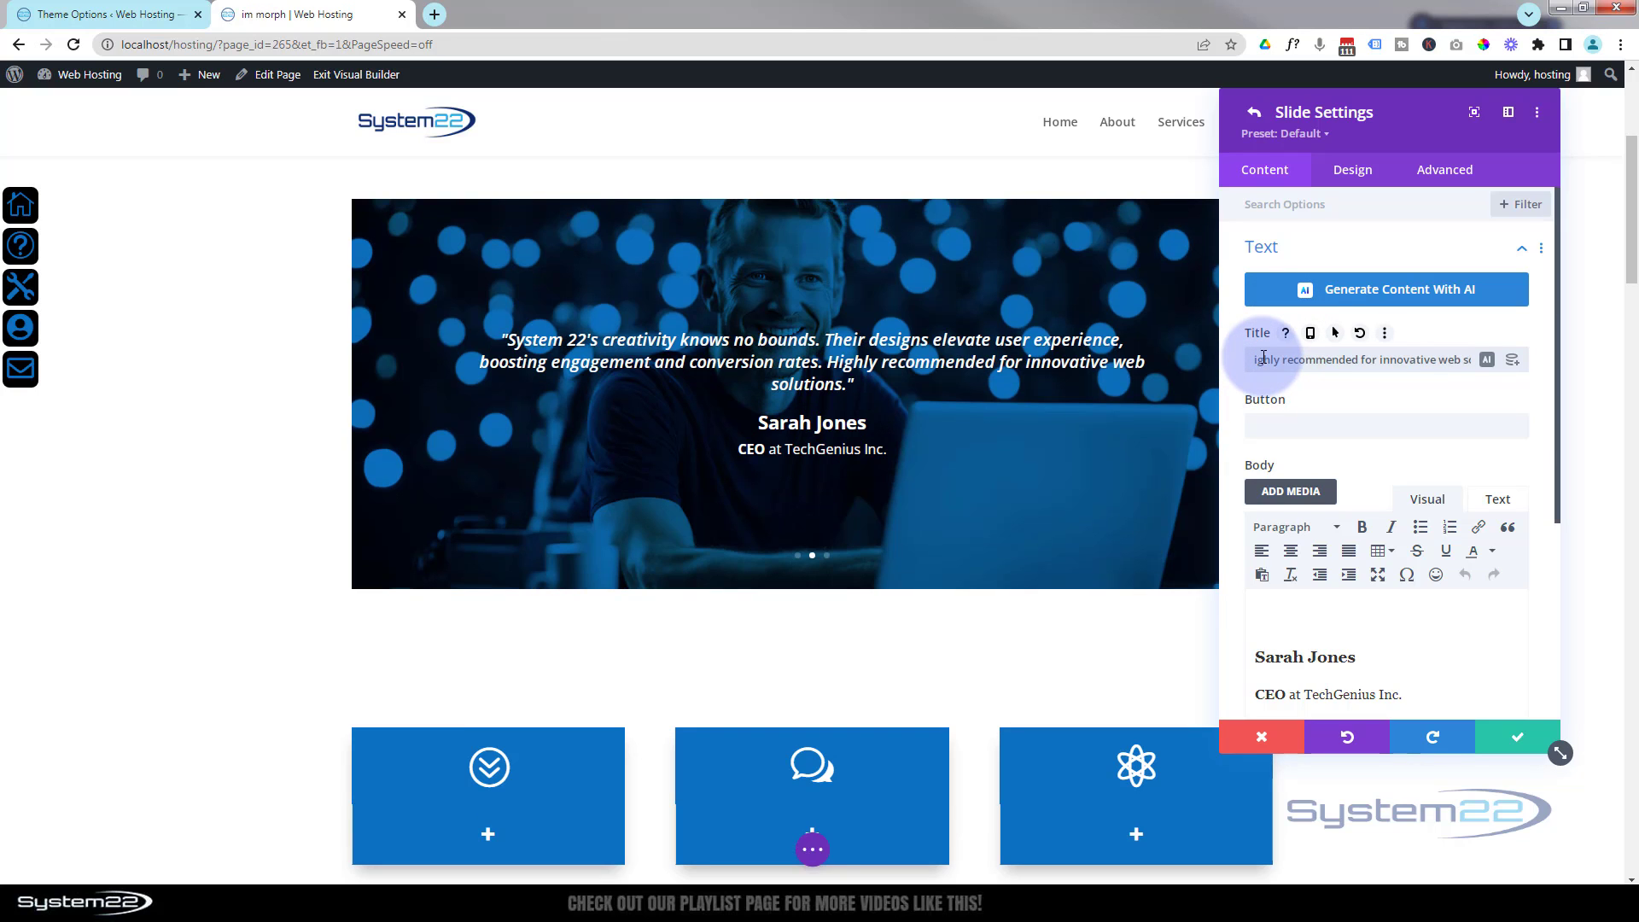
- Replace the client's name in the second slide's body text with the second client's full name
scroll(1296, 396, "down", 3)
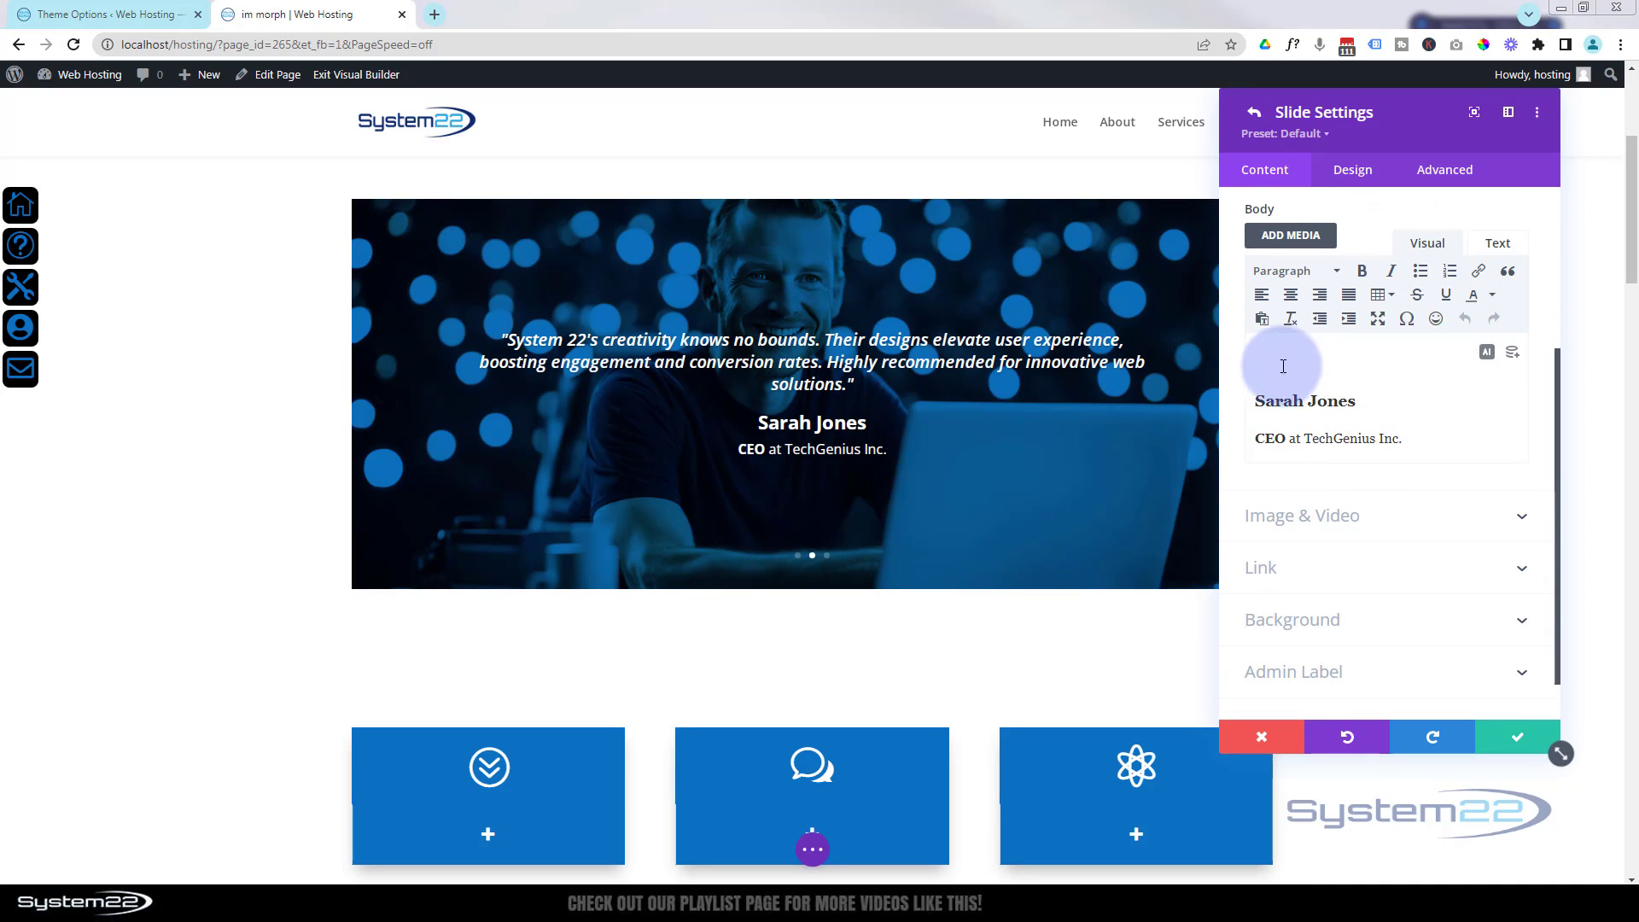
left_click_drag(1258, 401, 1357, 401)
type("John Smith")
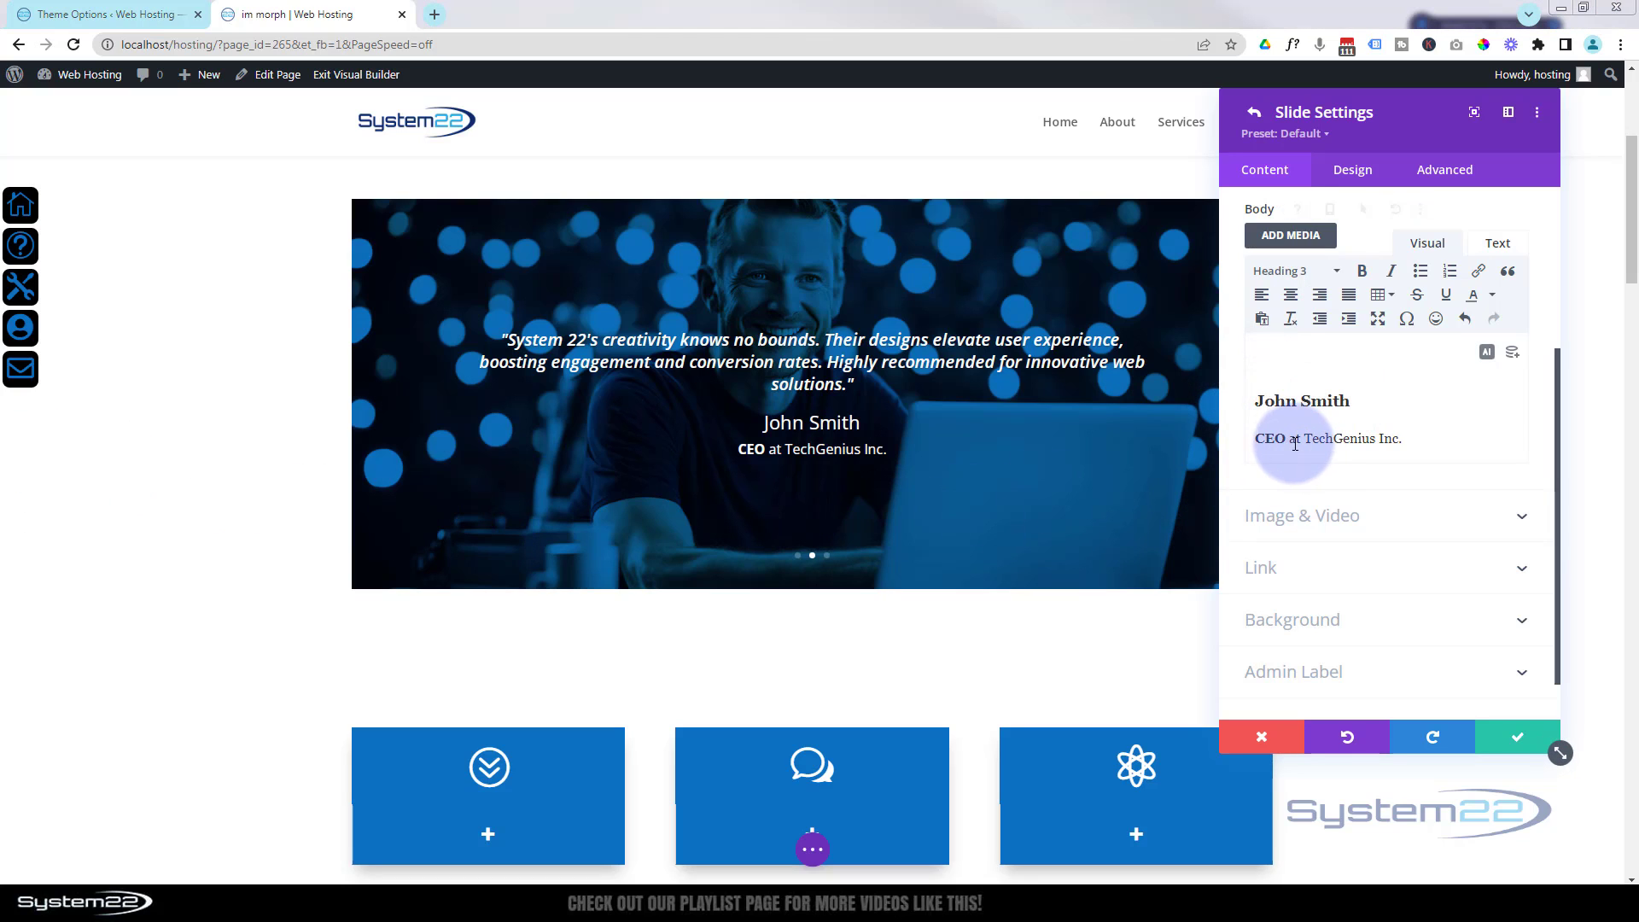
- Replace the second slide's job line with "Founder of DigitalBoost", make "Founder" bold, and save the slide
left_click_drag(1254, 438, 1409, 443)
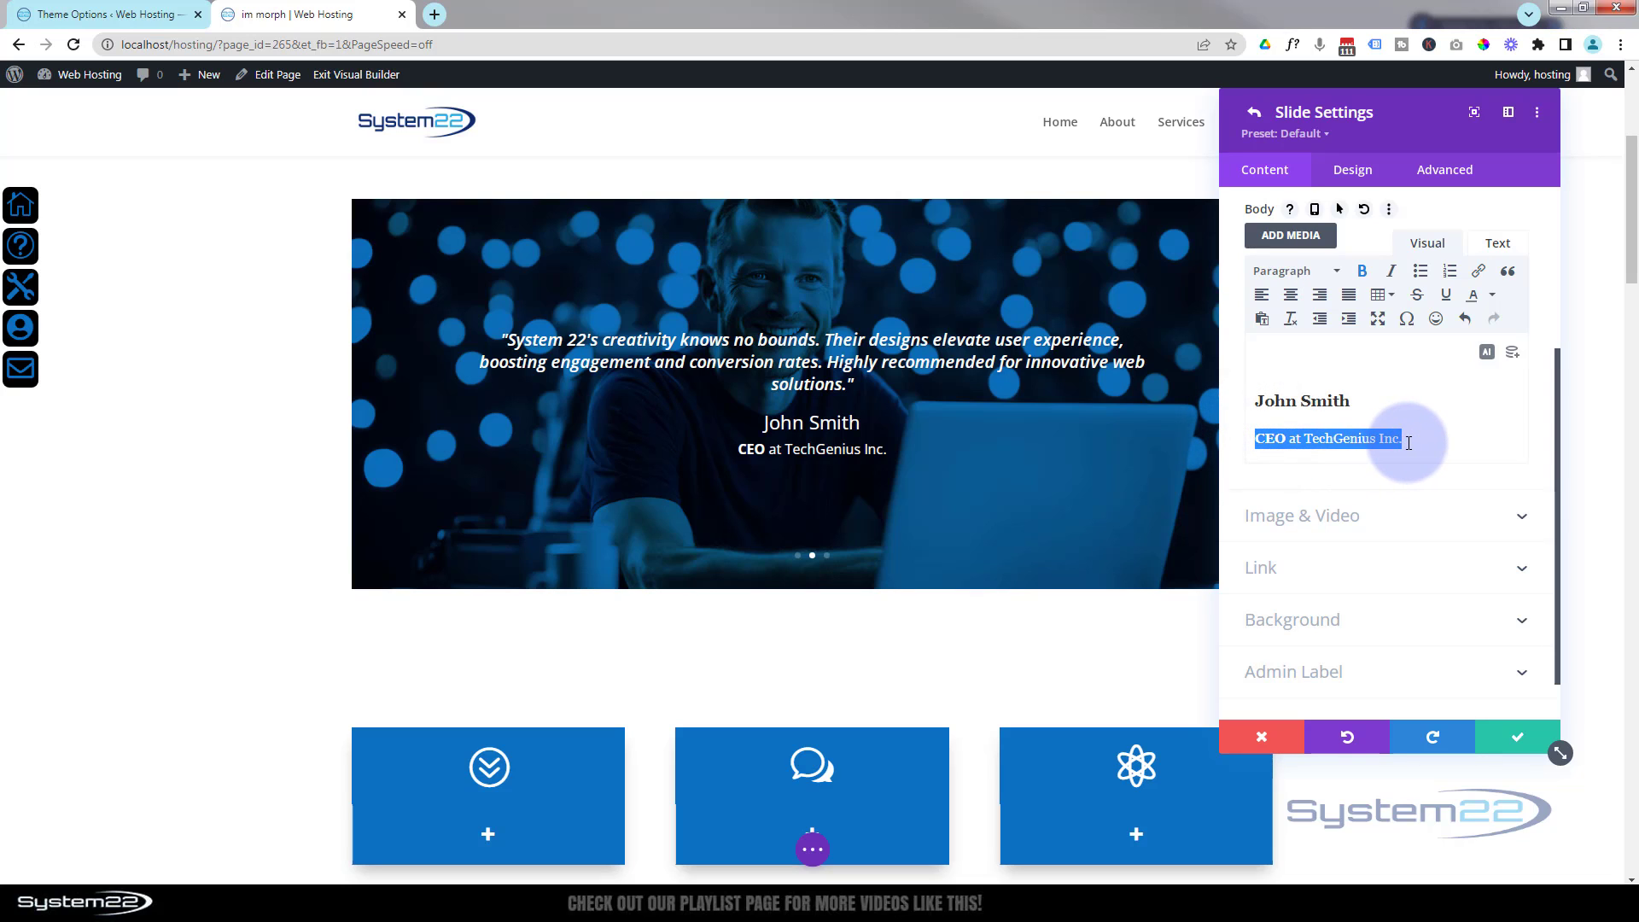
type("Founder of DigitalBoost")
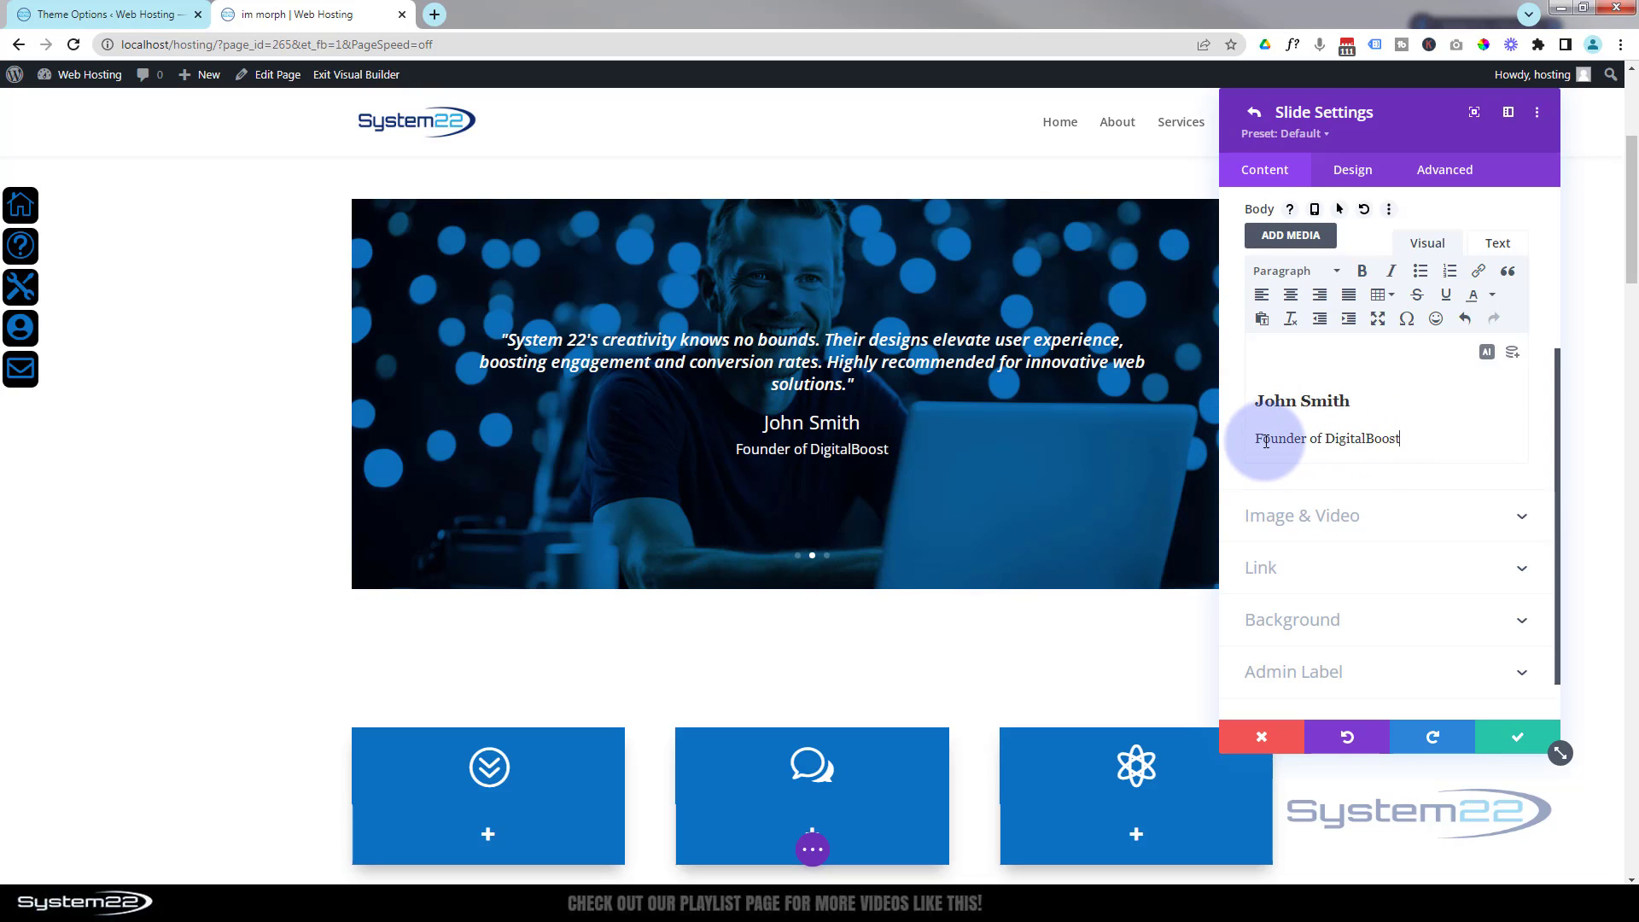
left_click_drag(1253, 440, 1308, 438)
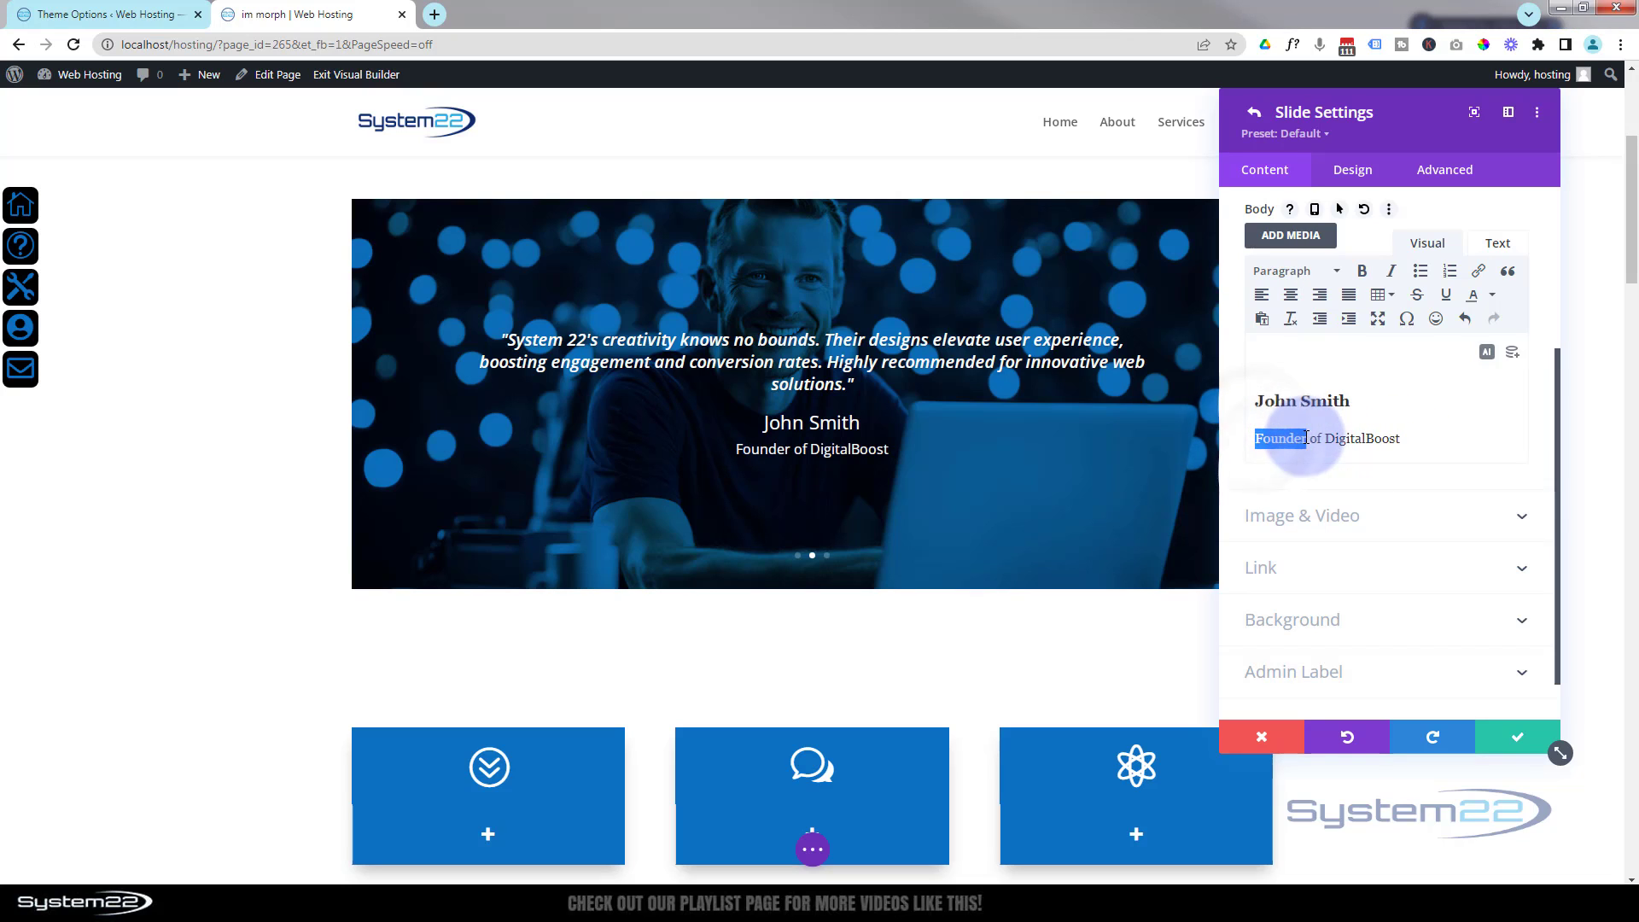
left_click(1363, 271)
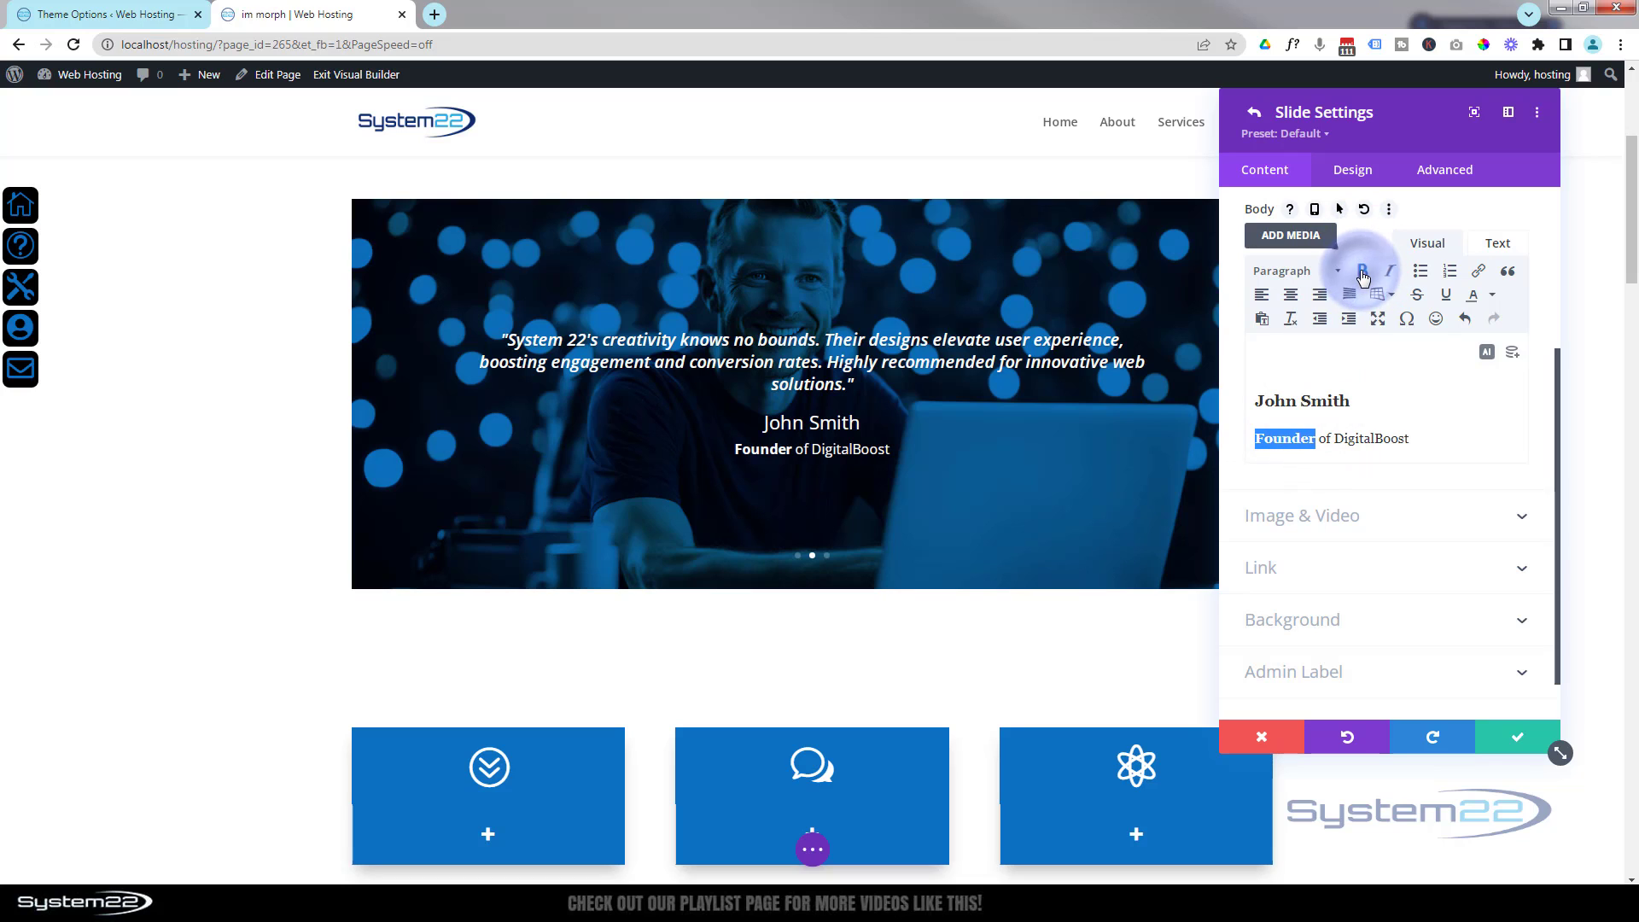
left_click(1518, 736)
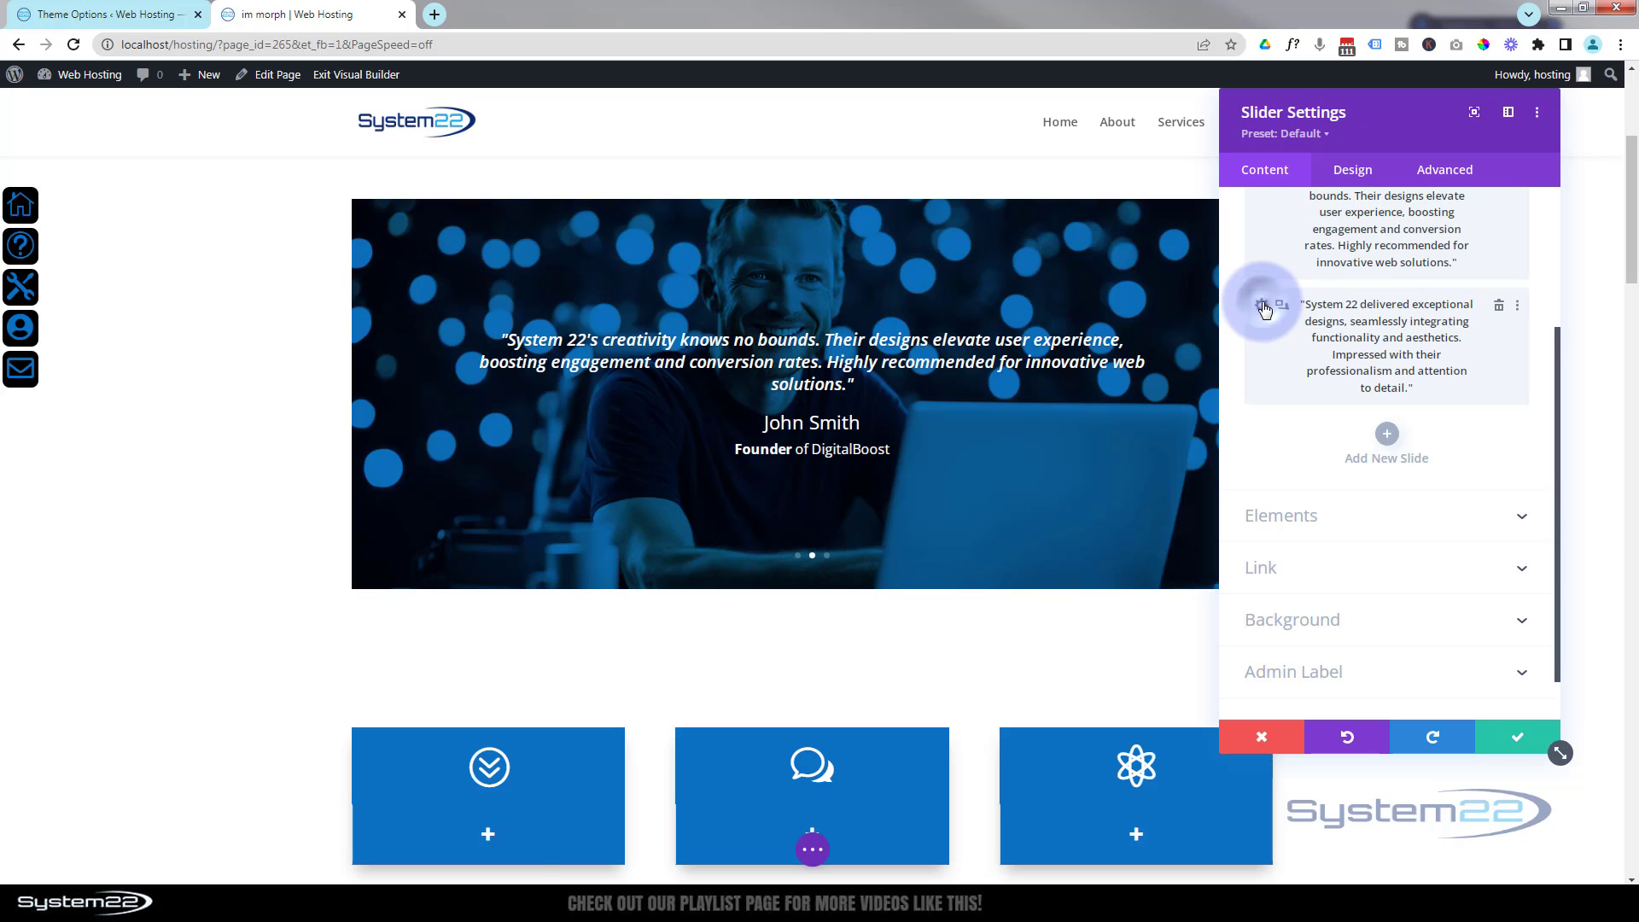
- Set the third slide's title to "Working with System 22 was a breeze. Their team's expertise shines through every pixel. They exceeded our expectations in every aspect…"
left_click(1264, 309)
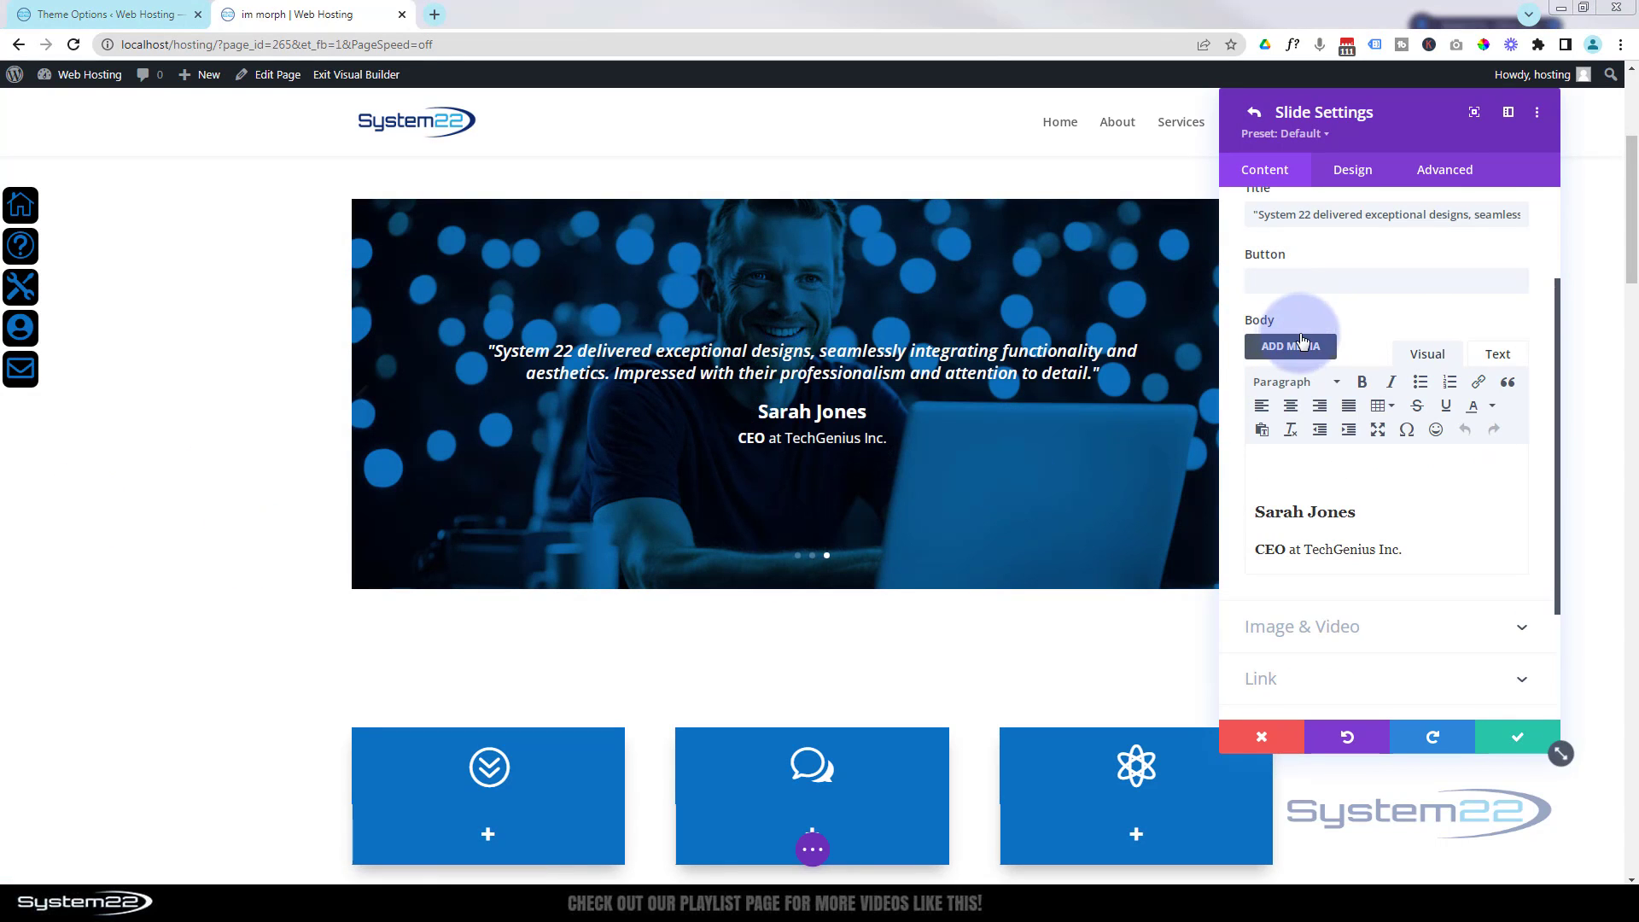
scroll(1298, 325, "up", 3)
double_click(1278, 359)
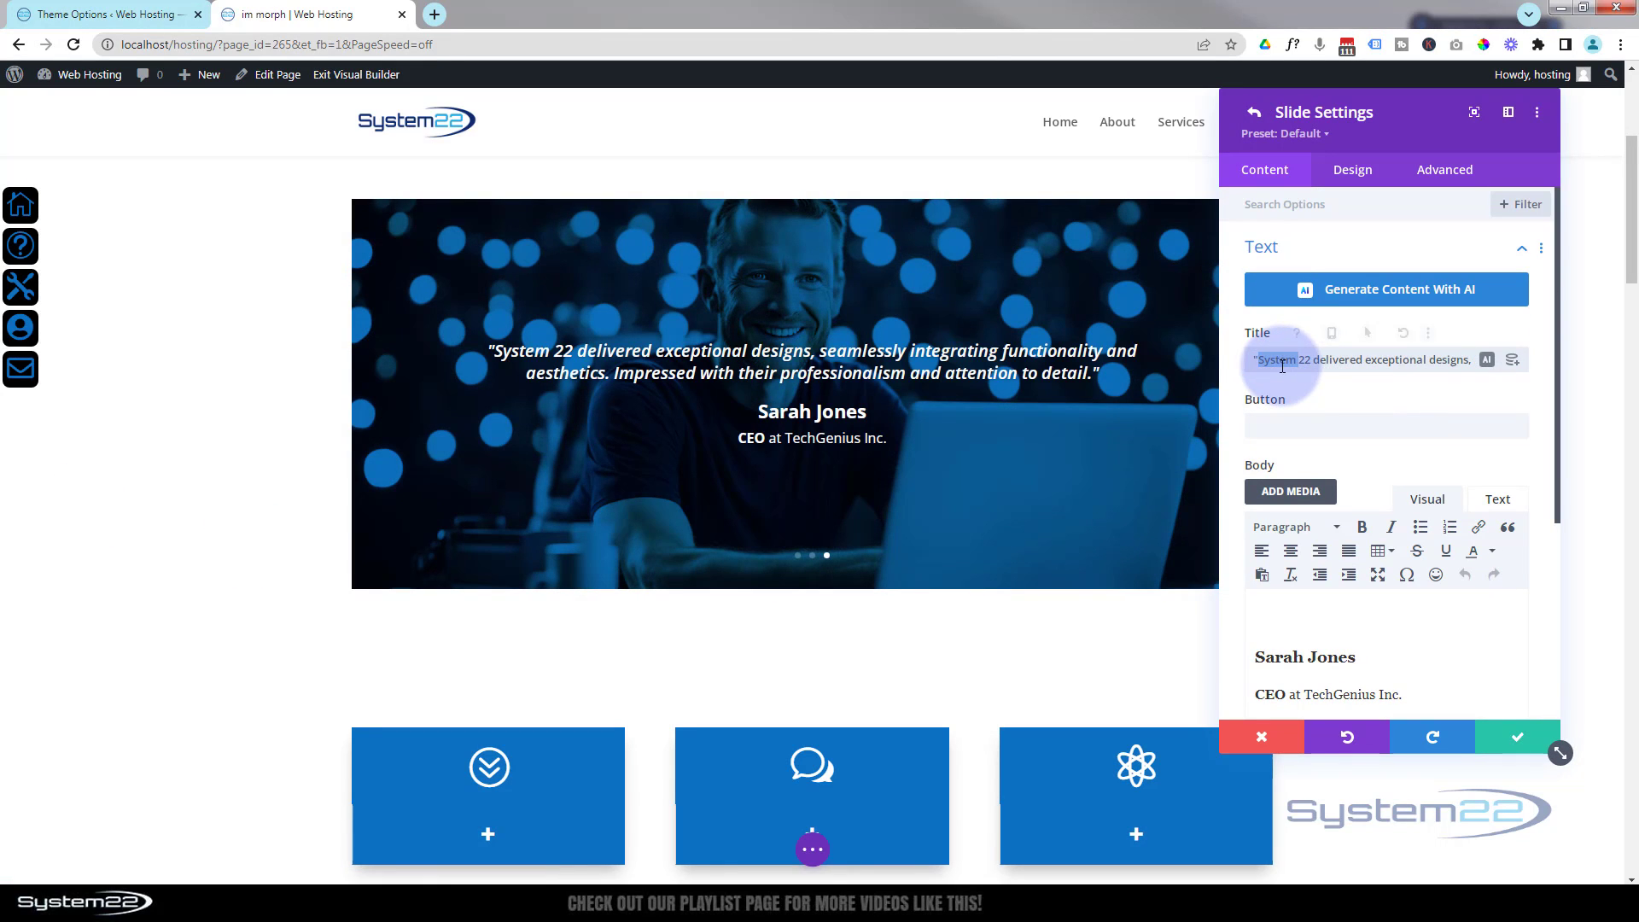
double_click(1272, 357)
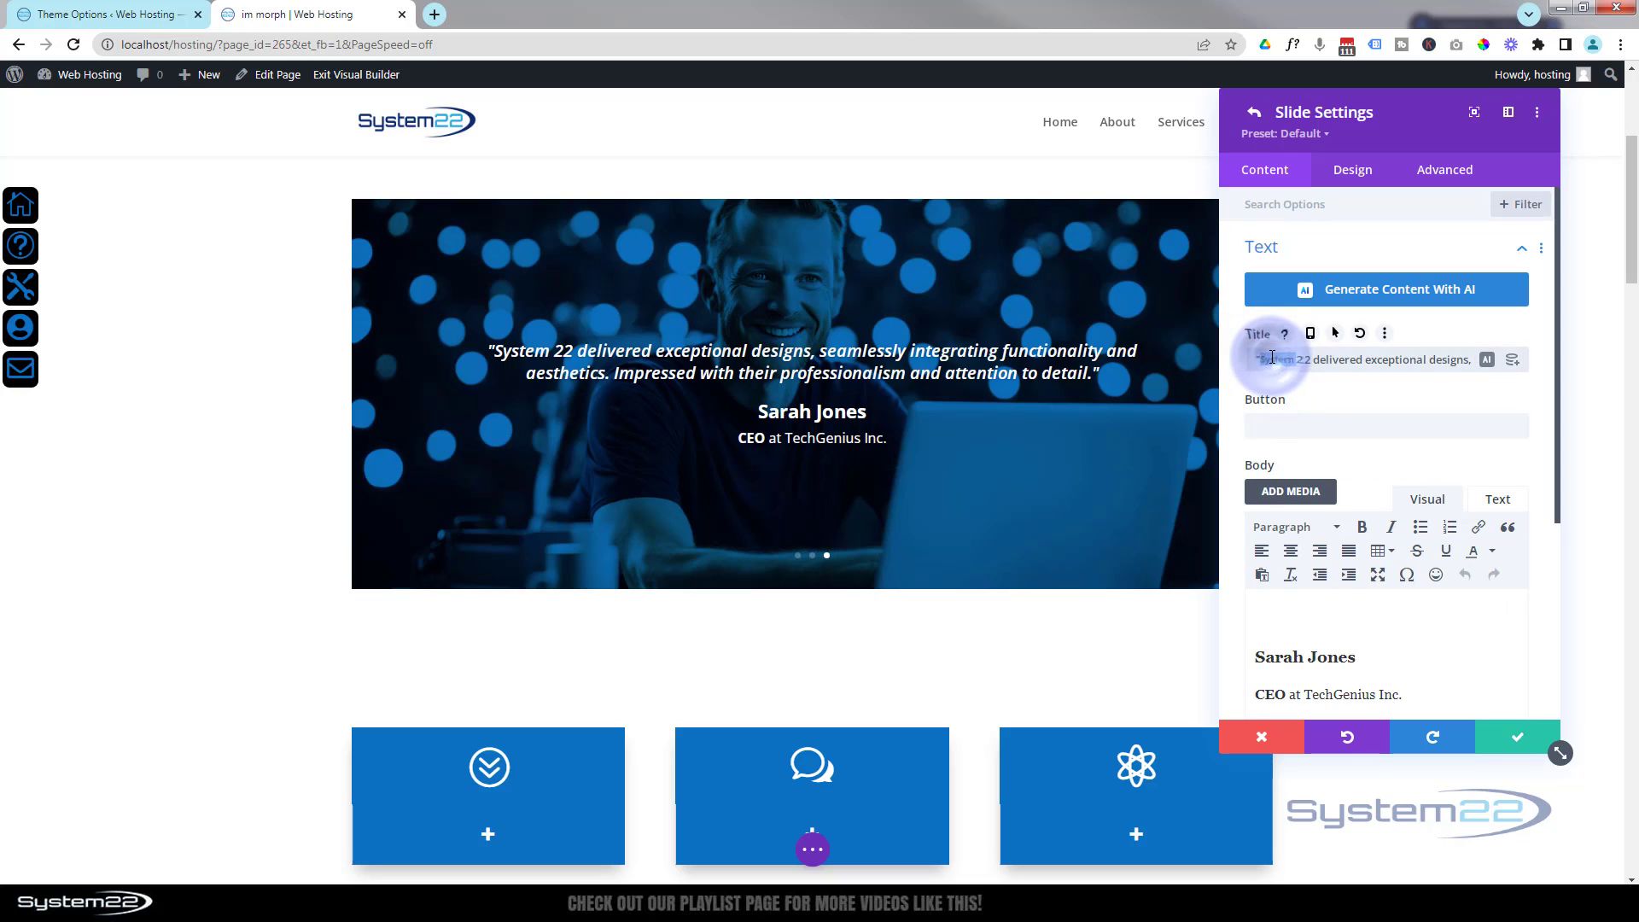
key("ctrl+a")
type("\"Working with System 22 was a breeze. Their team's expertise shines through every pixel. They exceeded our expectations in every aspect. A top-notch web design partner.\"")
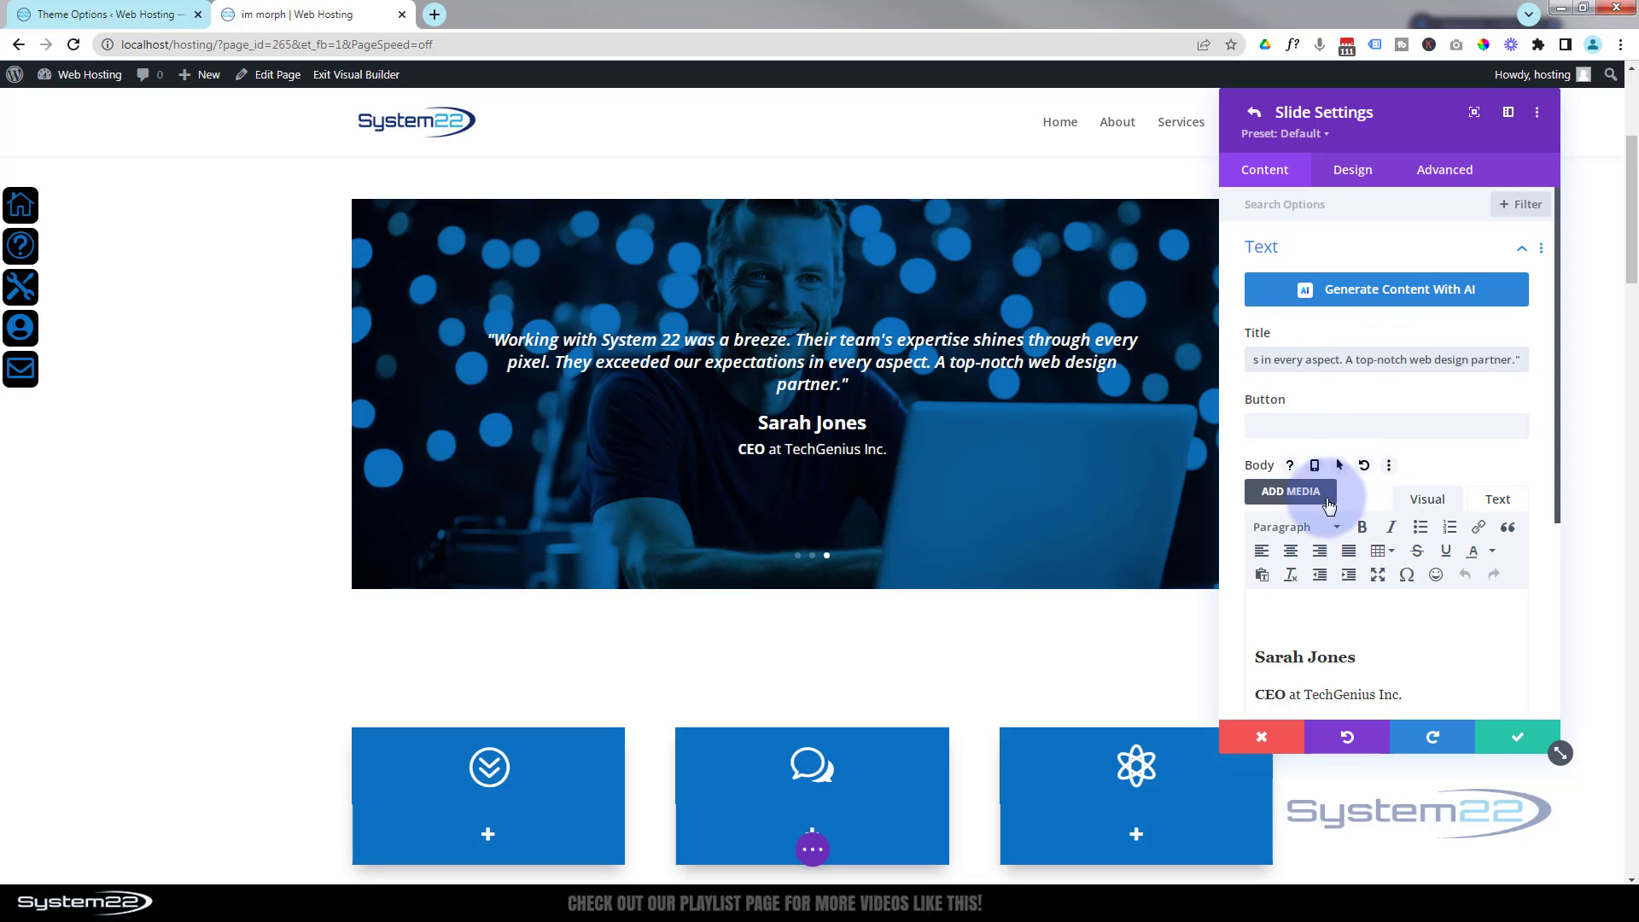
- Replace the client's name in the third slide's body text with the third client's full name
scroll(1329, 504, "down", 3)
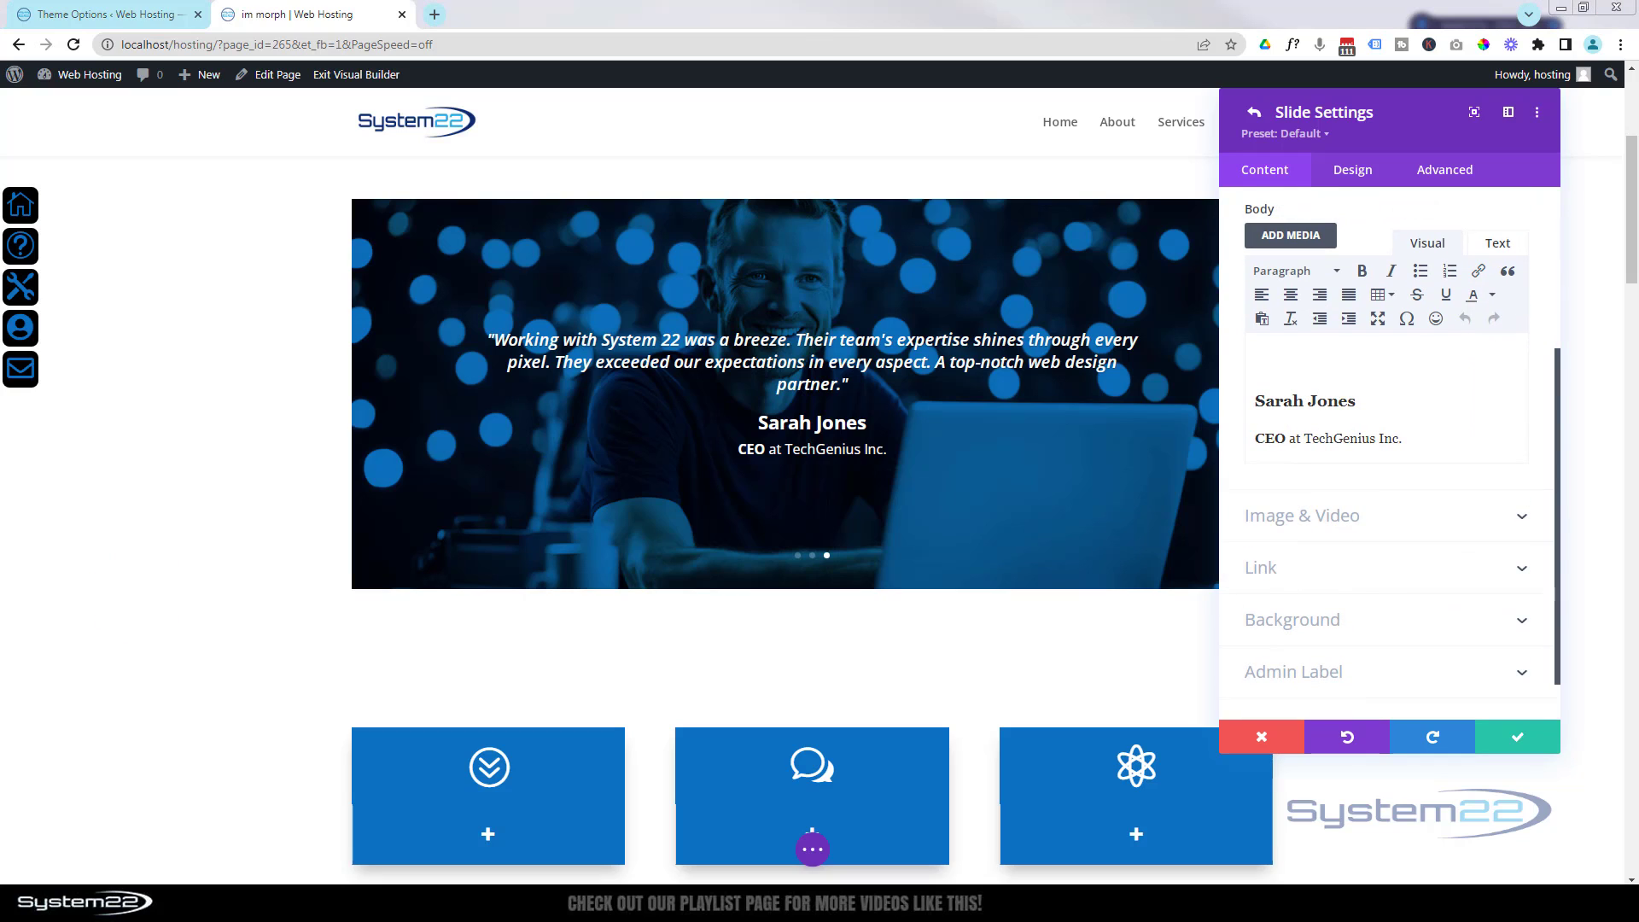
triple_click(1259, 403)
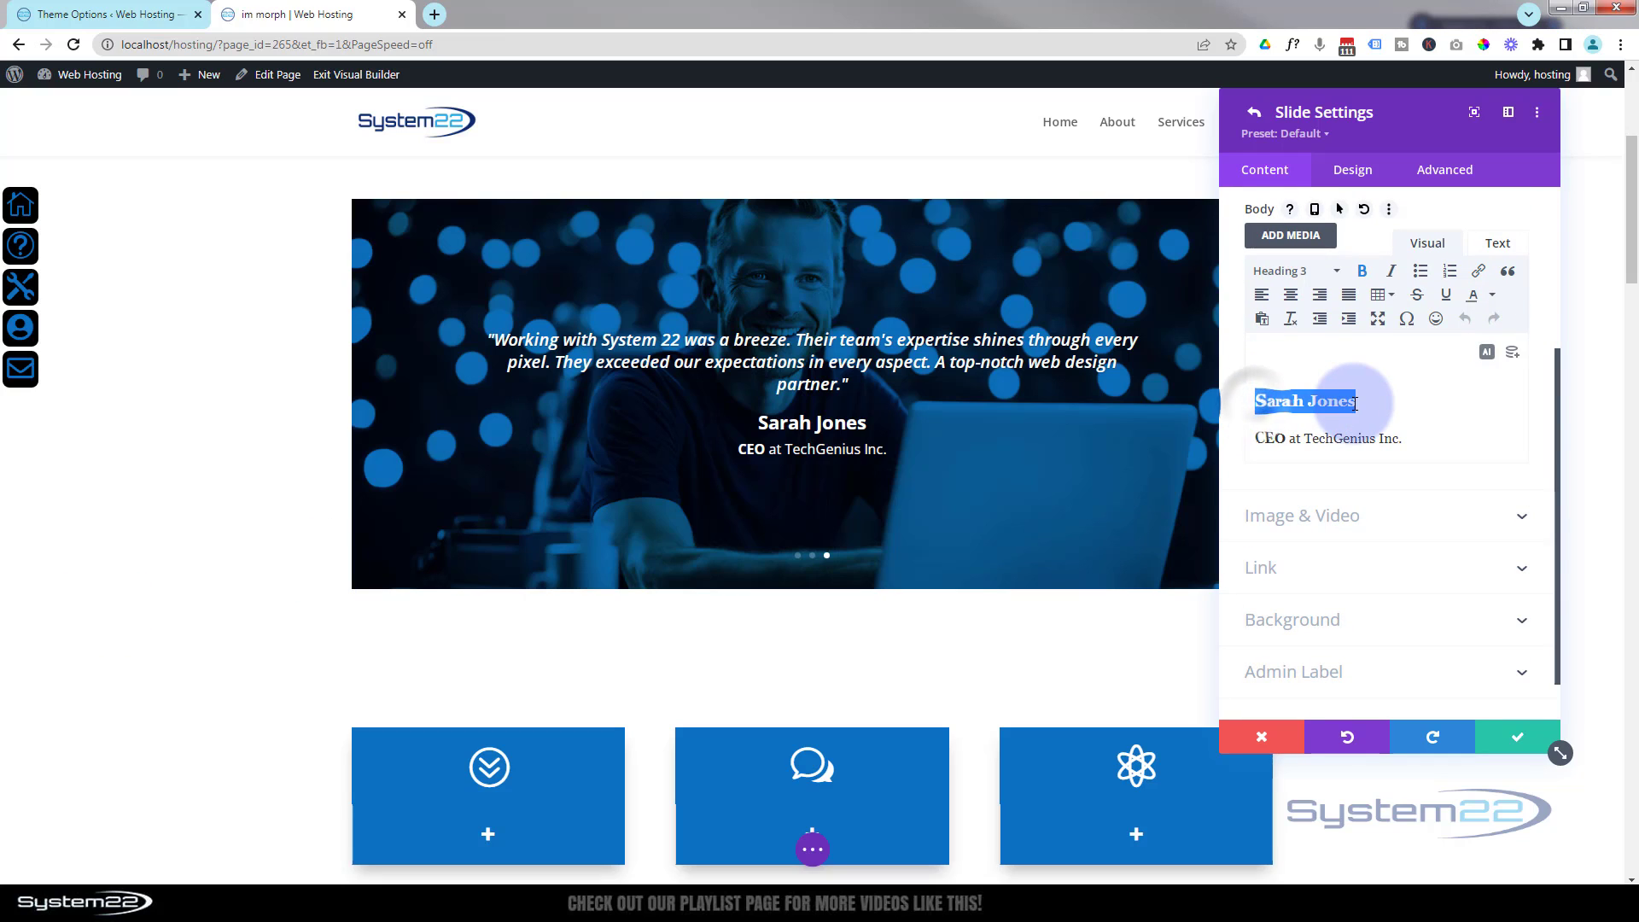
type("David Rodriguez")
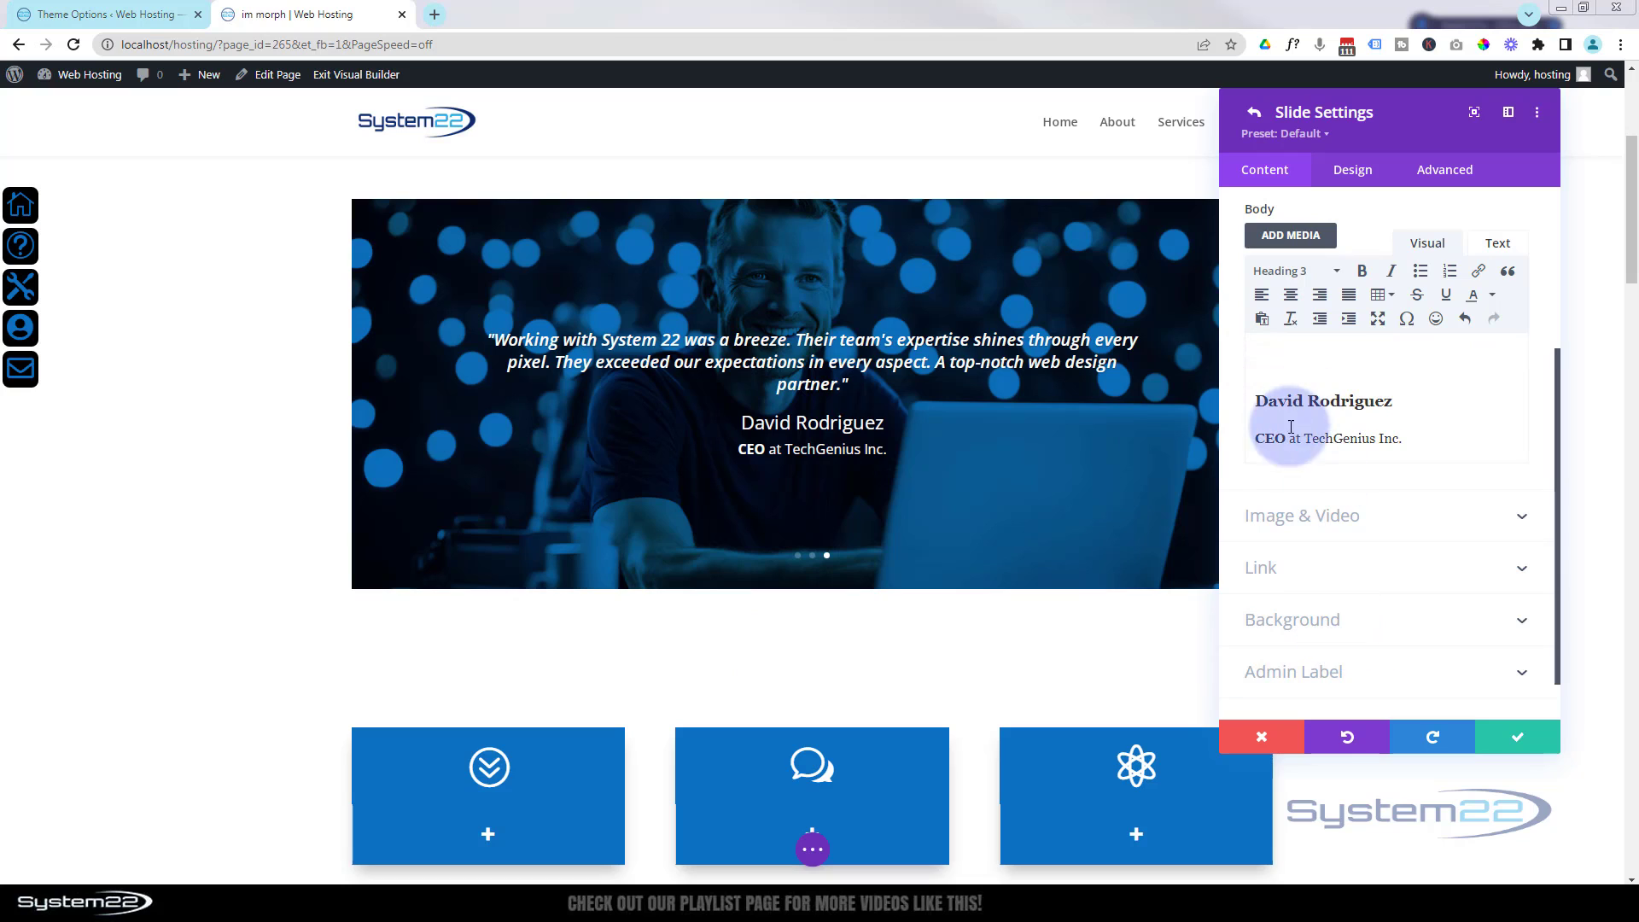
- Replace the third slide's job line with "Creative Director at PixelPerfection" and make "Creative Director" bold
left_click_drag(1257, 439, 1409, 442)
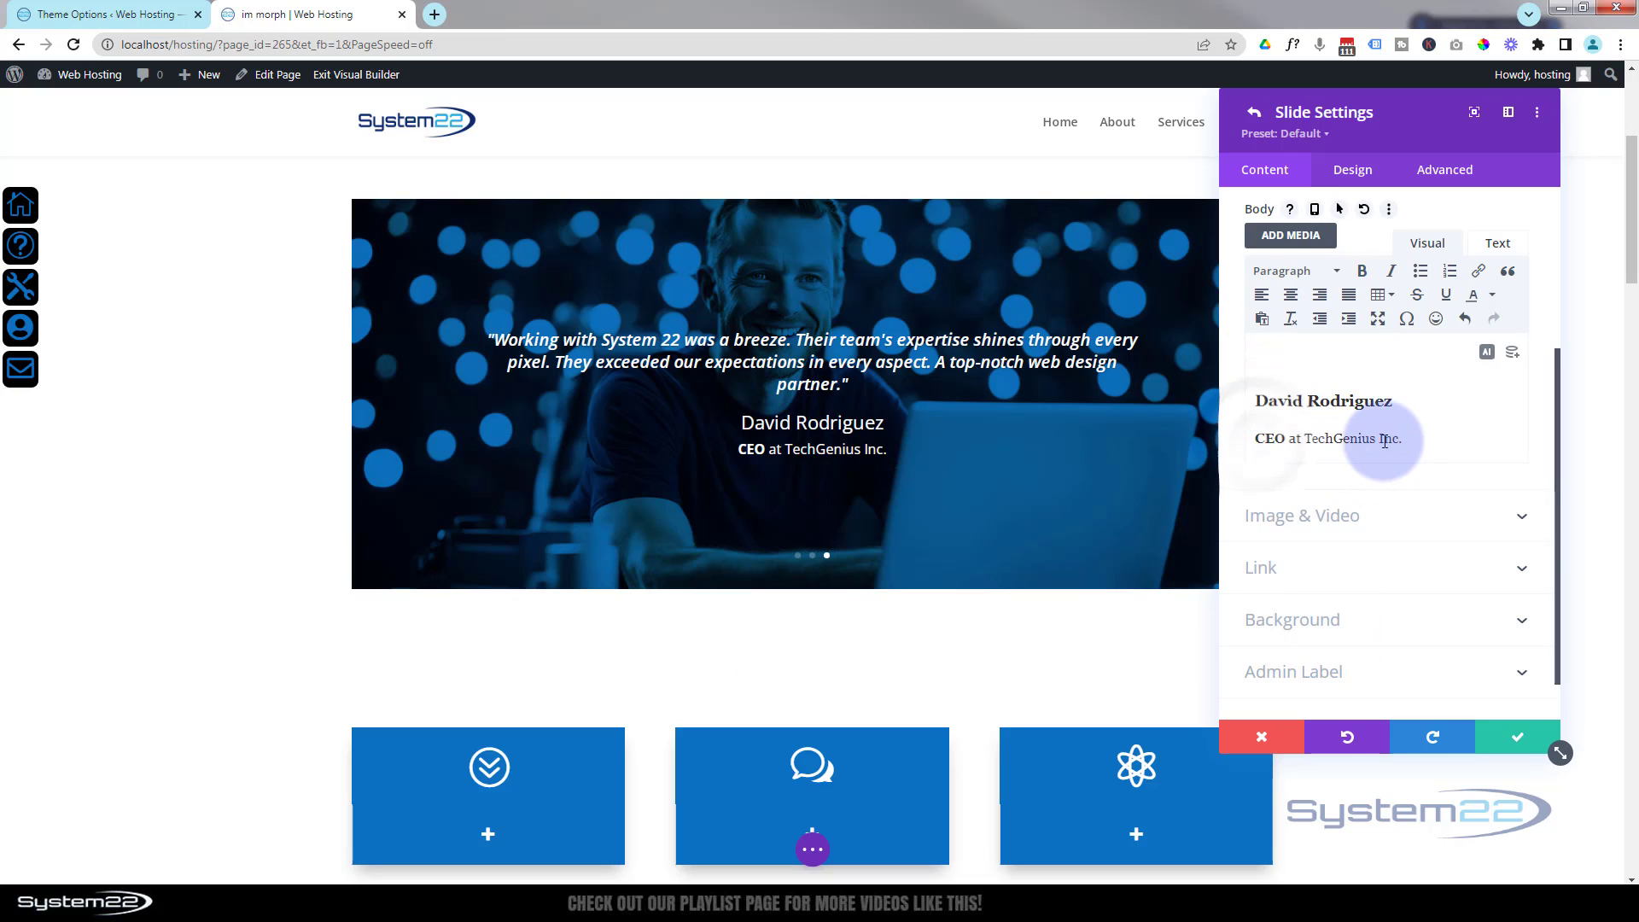
type("Creative Director at PixelPerfection")
left_click_drag(1258, 439, 1359, 438)
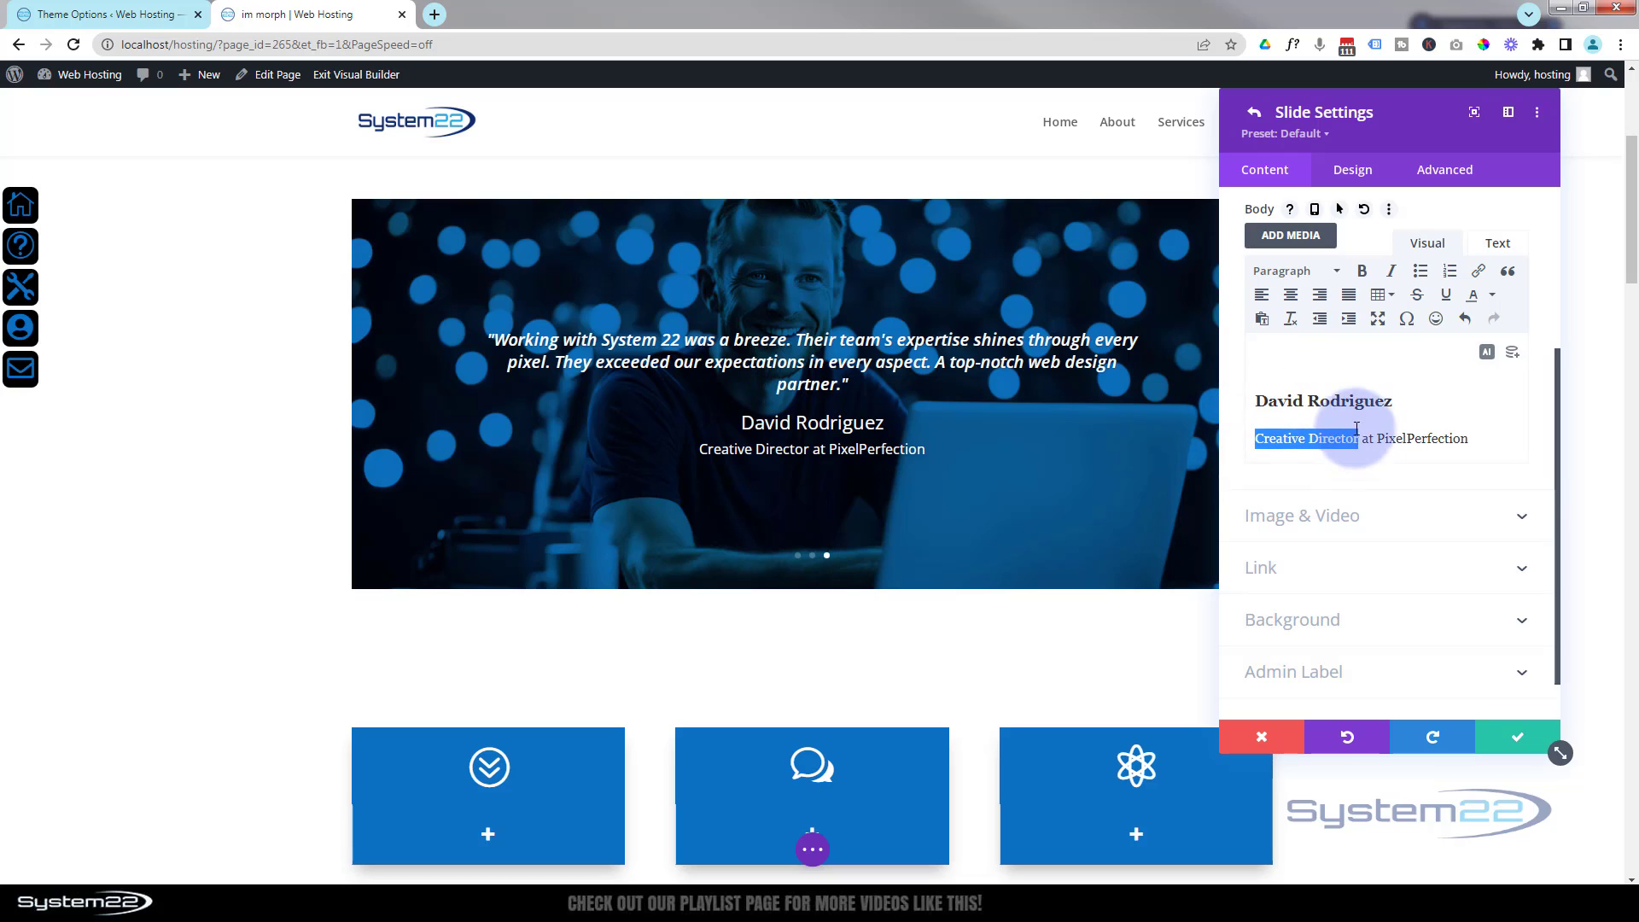
left_click(1363, 272)
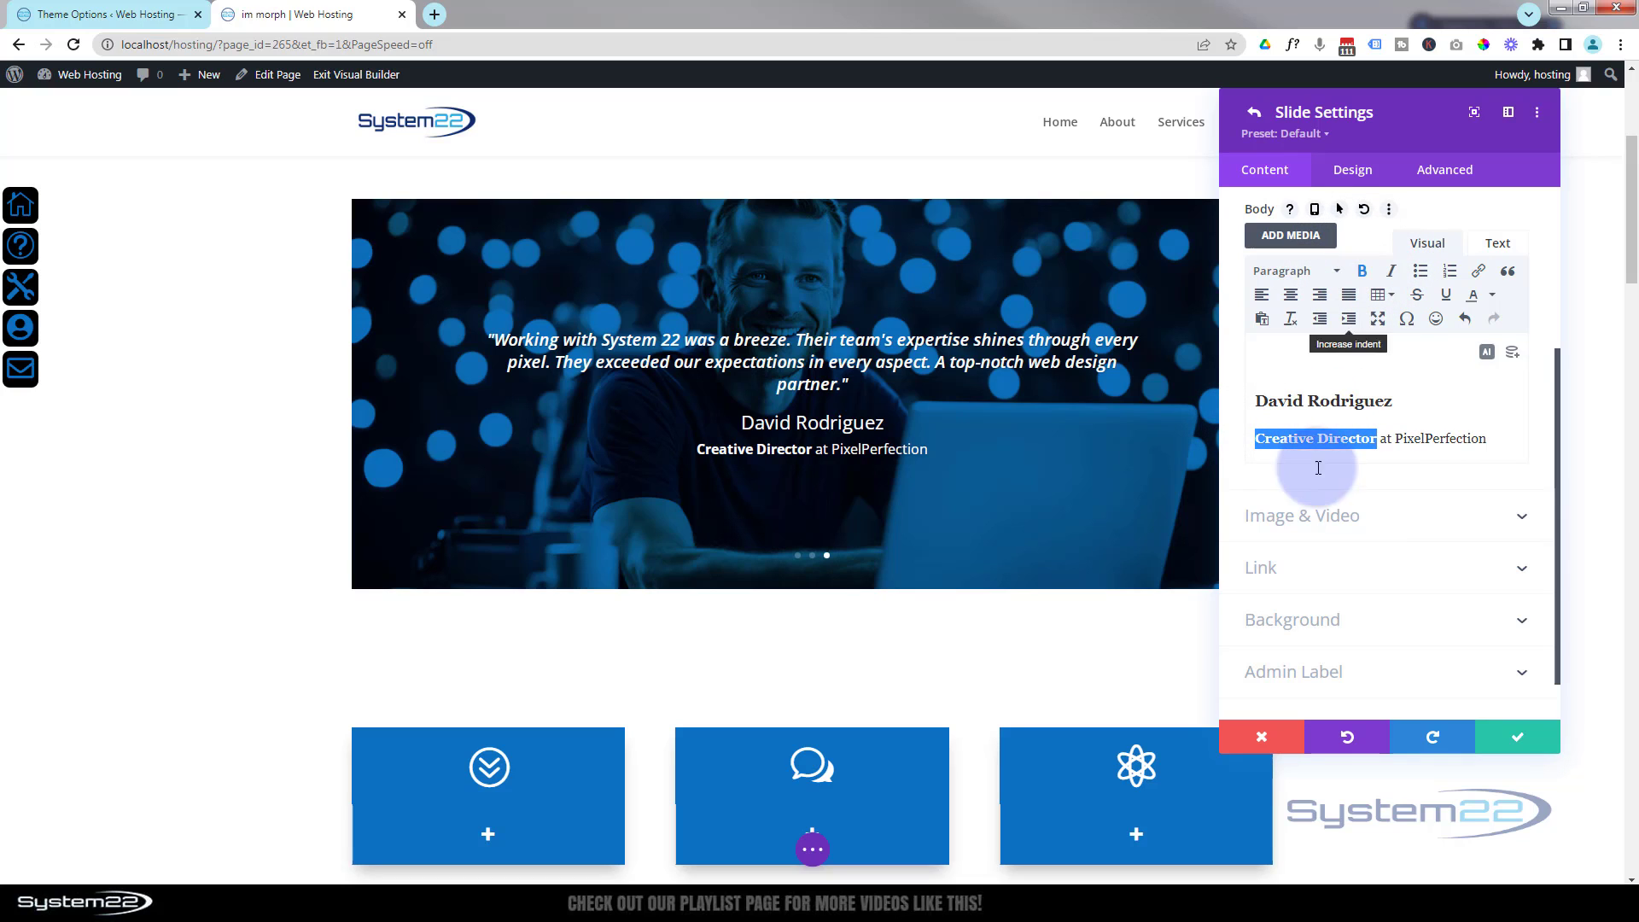
- Change the third slide's background image to the smiling long-haired woman in front of colourful blurred lights, and save the slide
left_click(1366, 620)
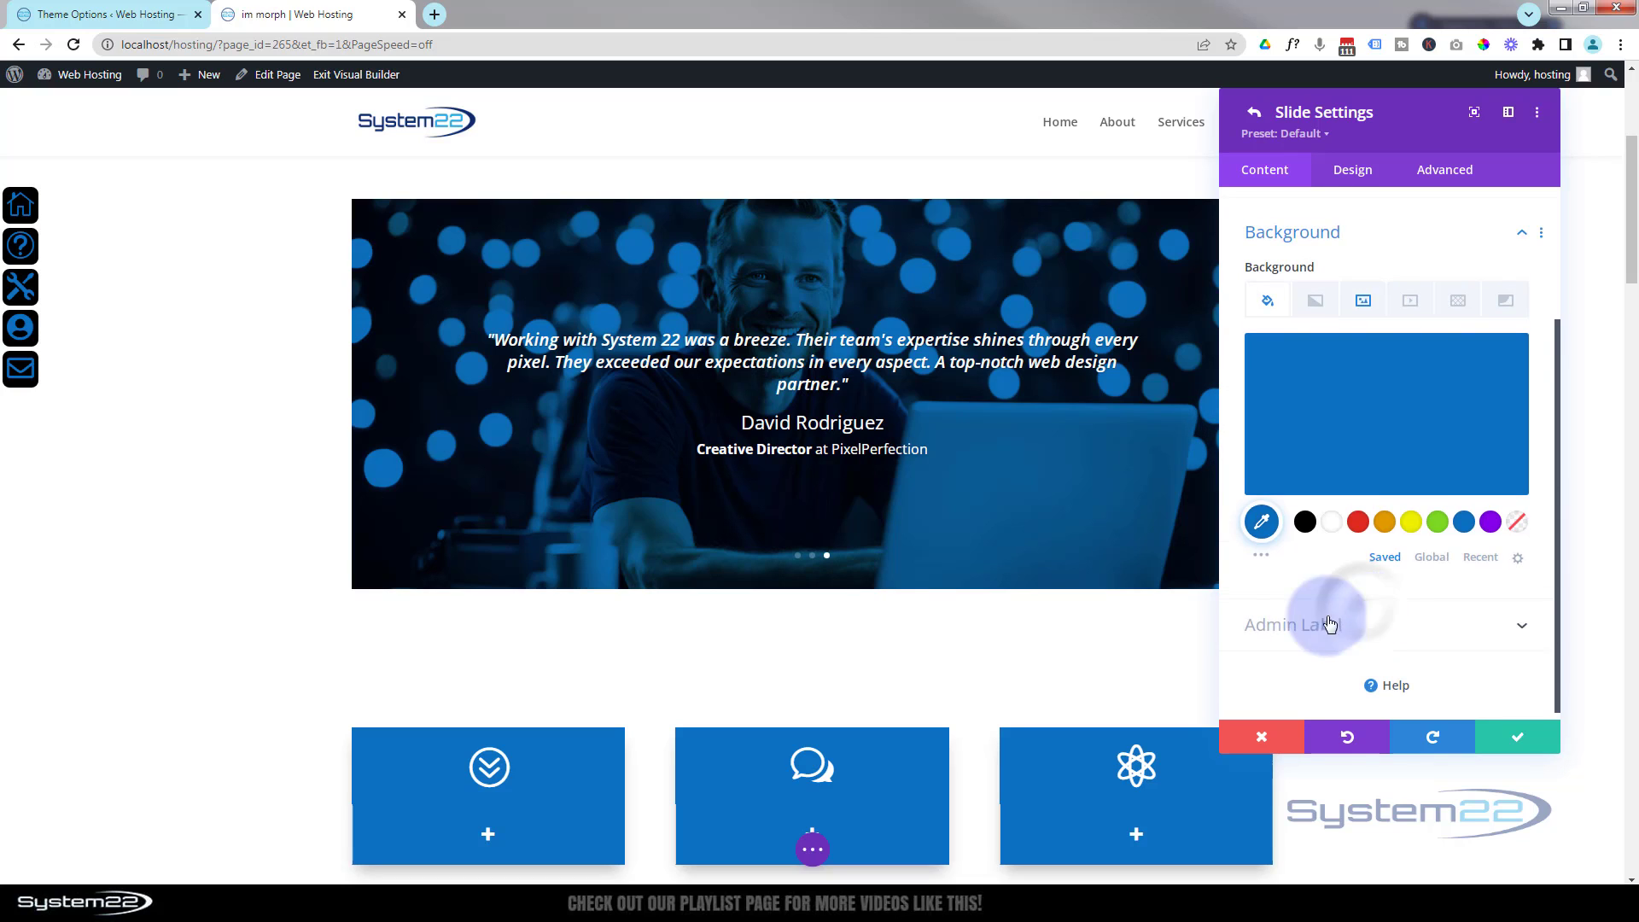
left_click(1364, 297)
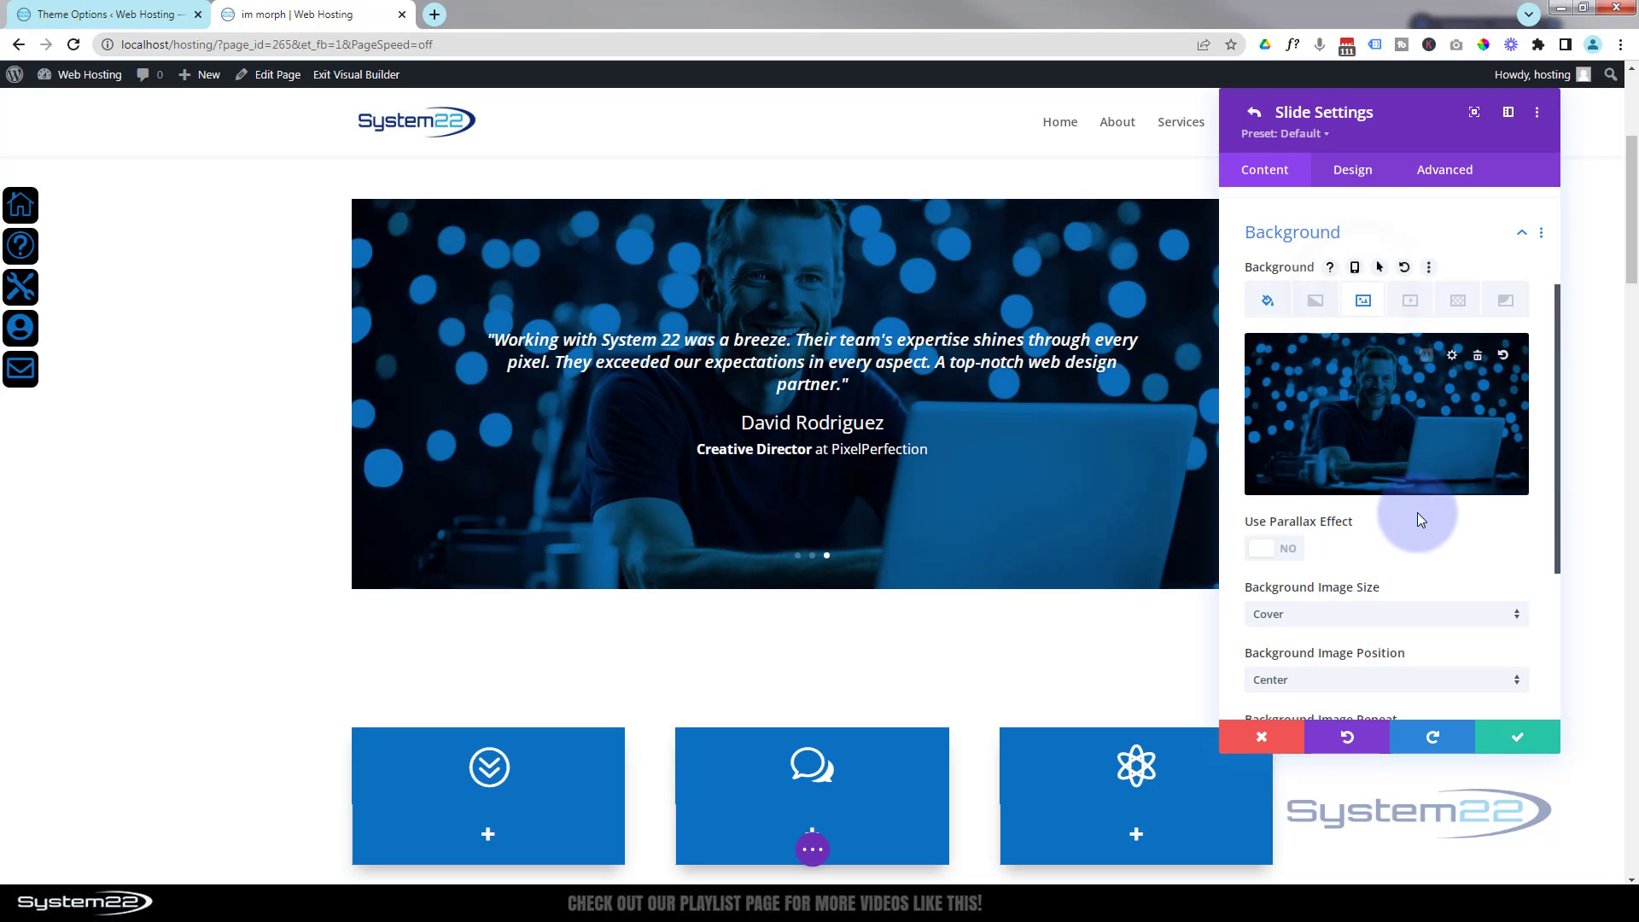
left_click(1375, 422)
left_click(657, 299)
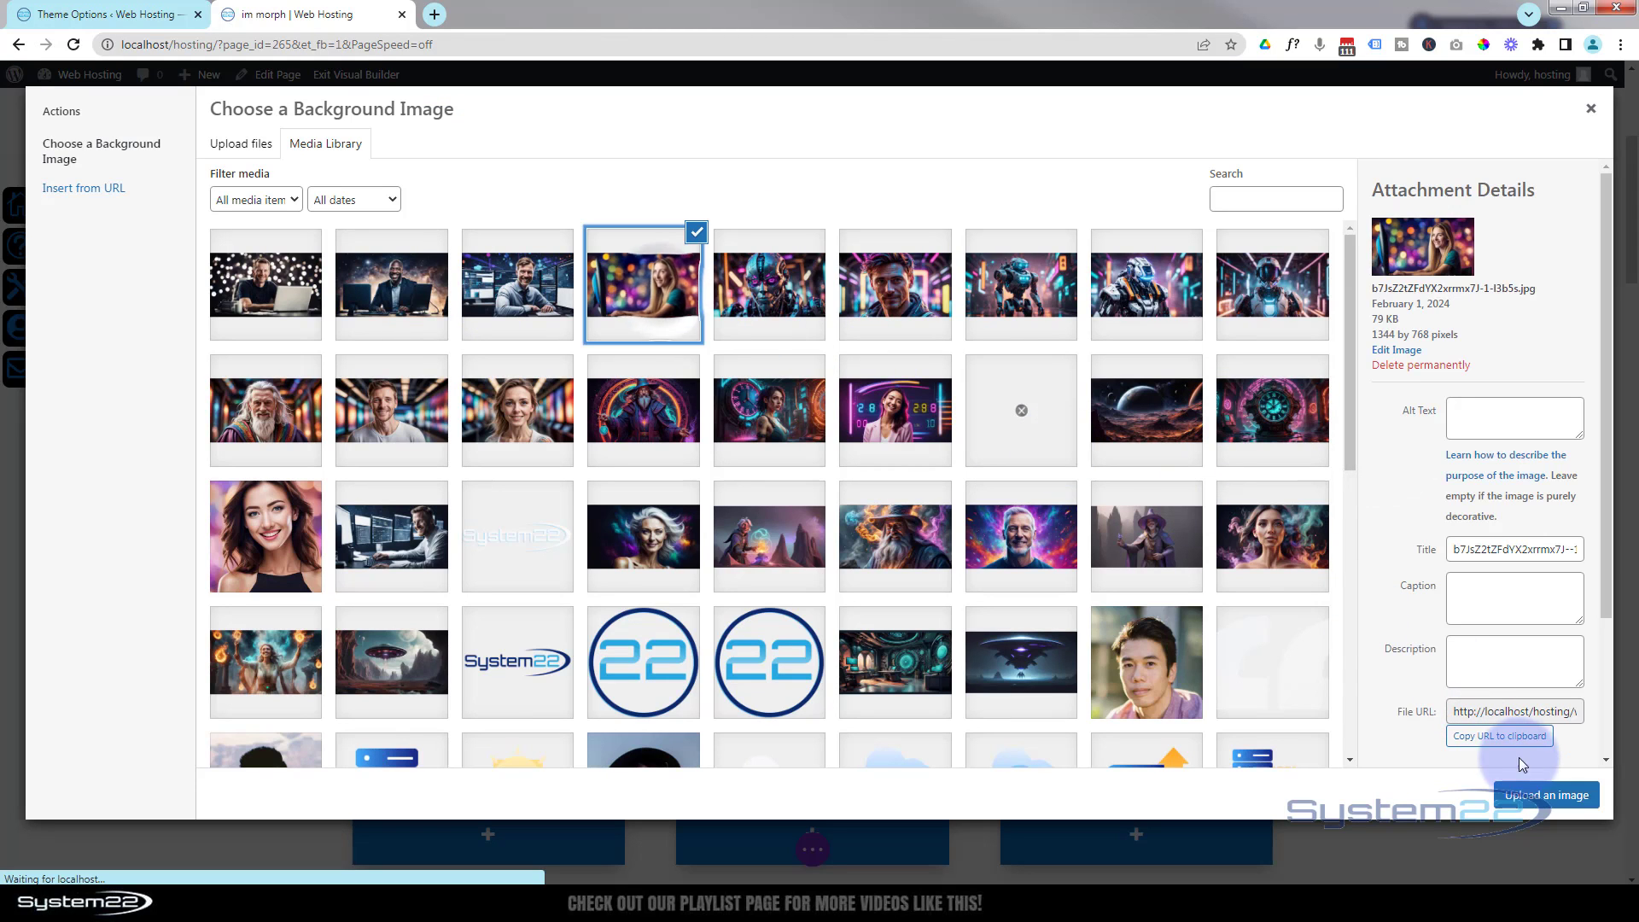
left_click(1542, 796)
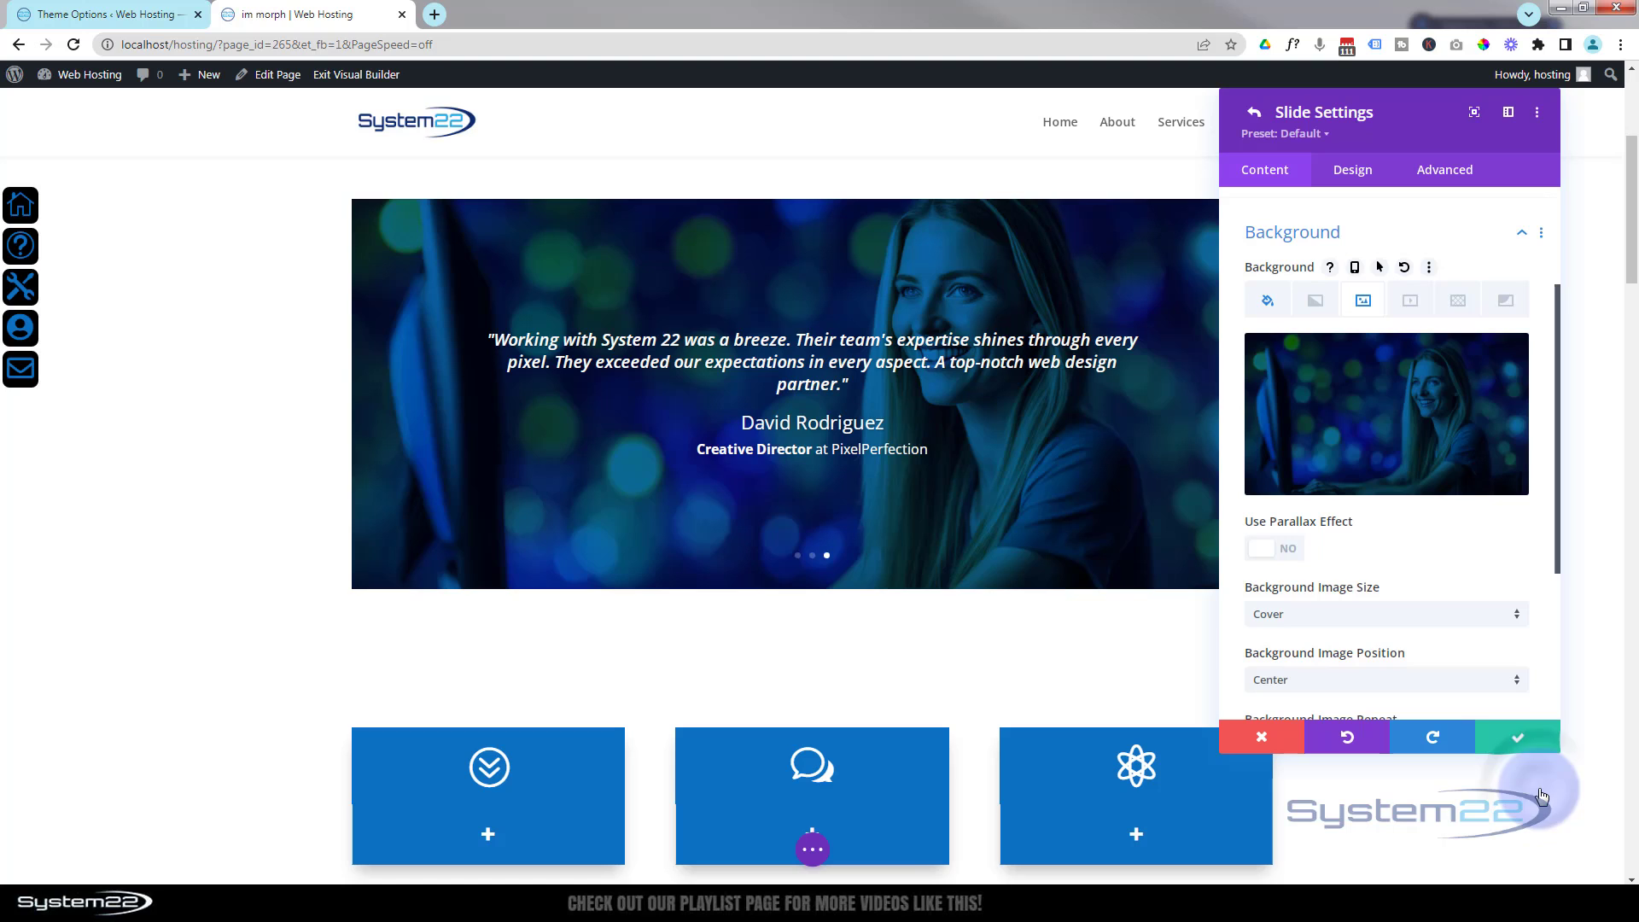
left_click(1535, 739)
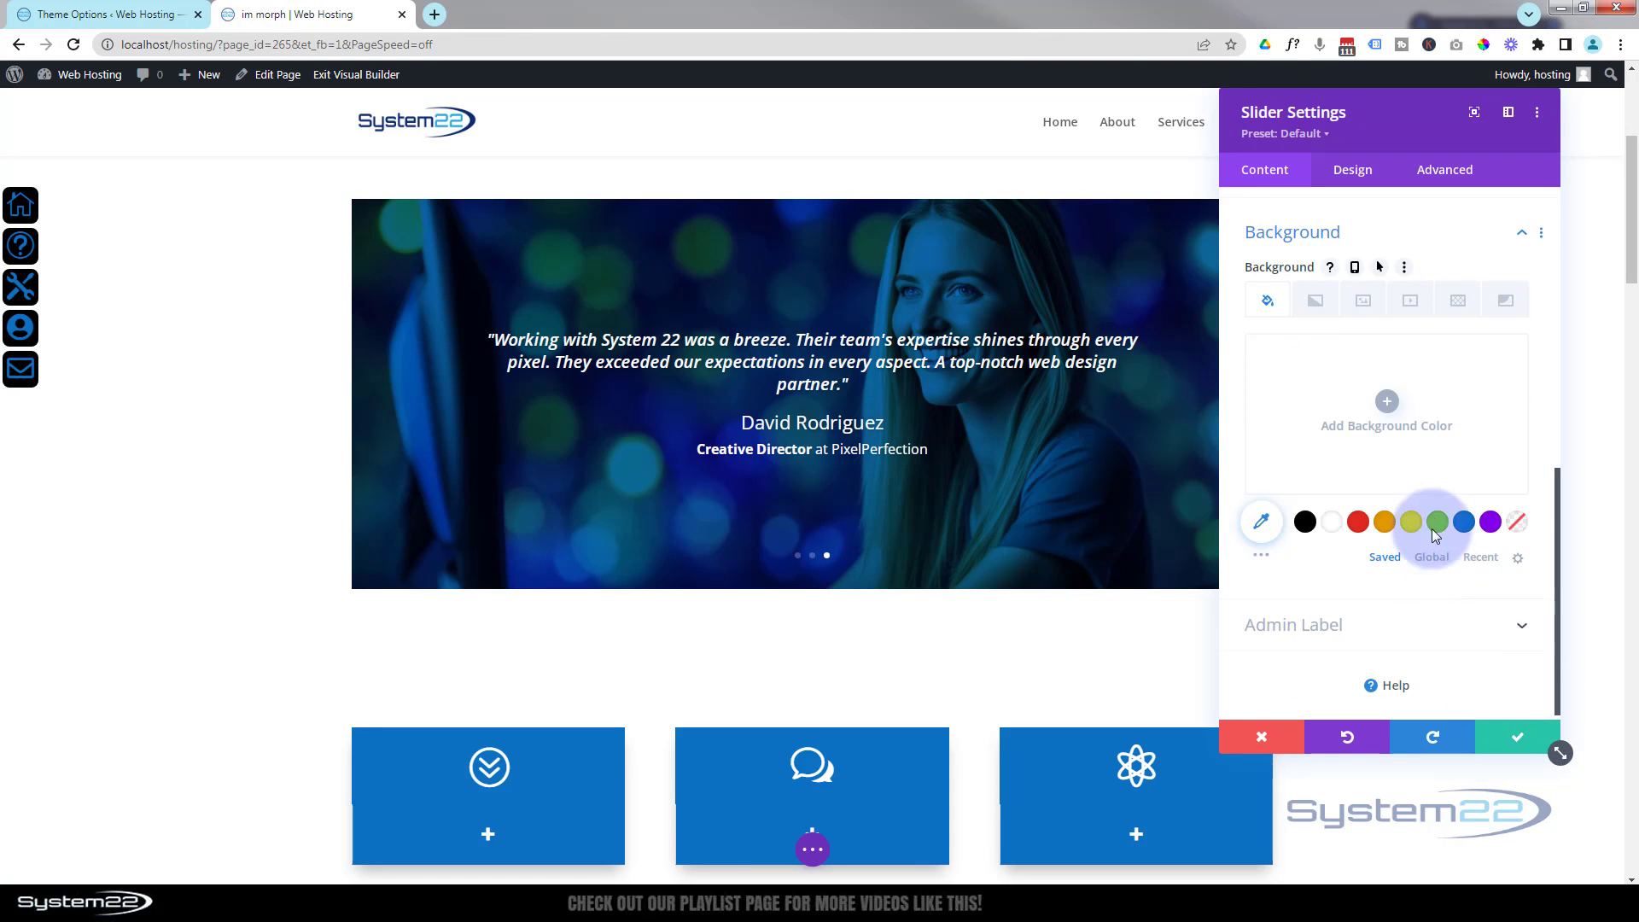
- Change the second slide's background image to the smiling man in a suit seated between two monitors, and save the slide
scroll(1432, 513, "up", 5)
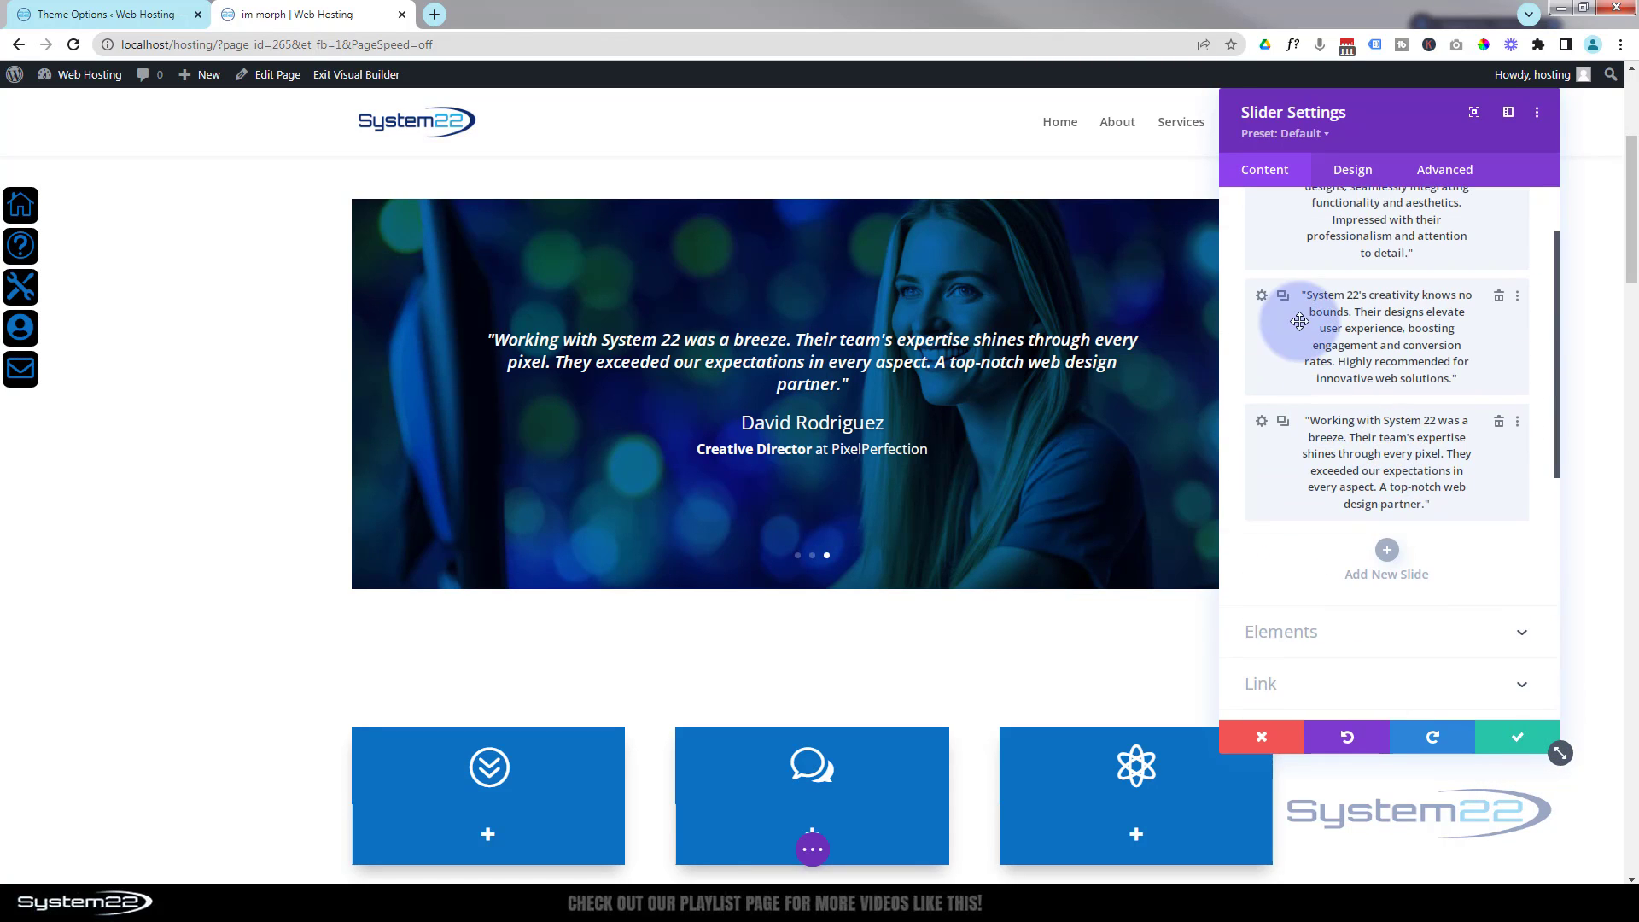
left_click(1261, 295)
scroll(1319, 385, "down", 1)
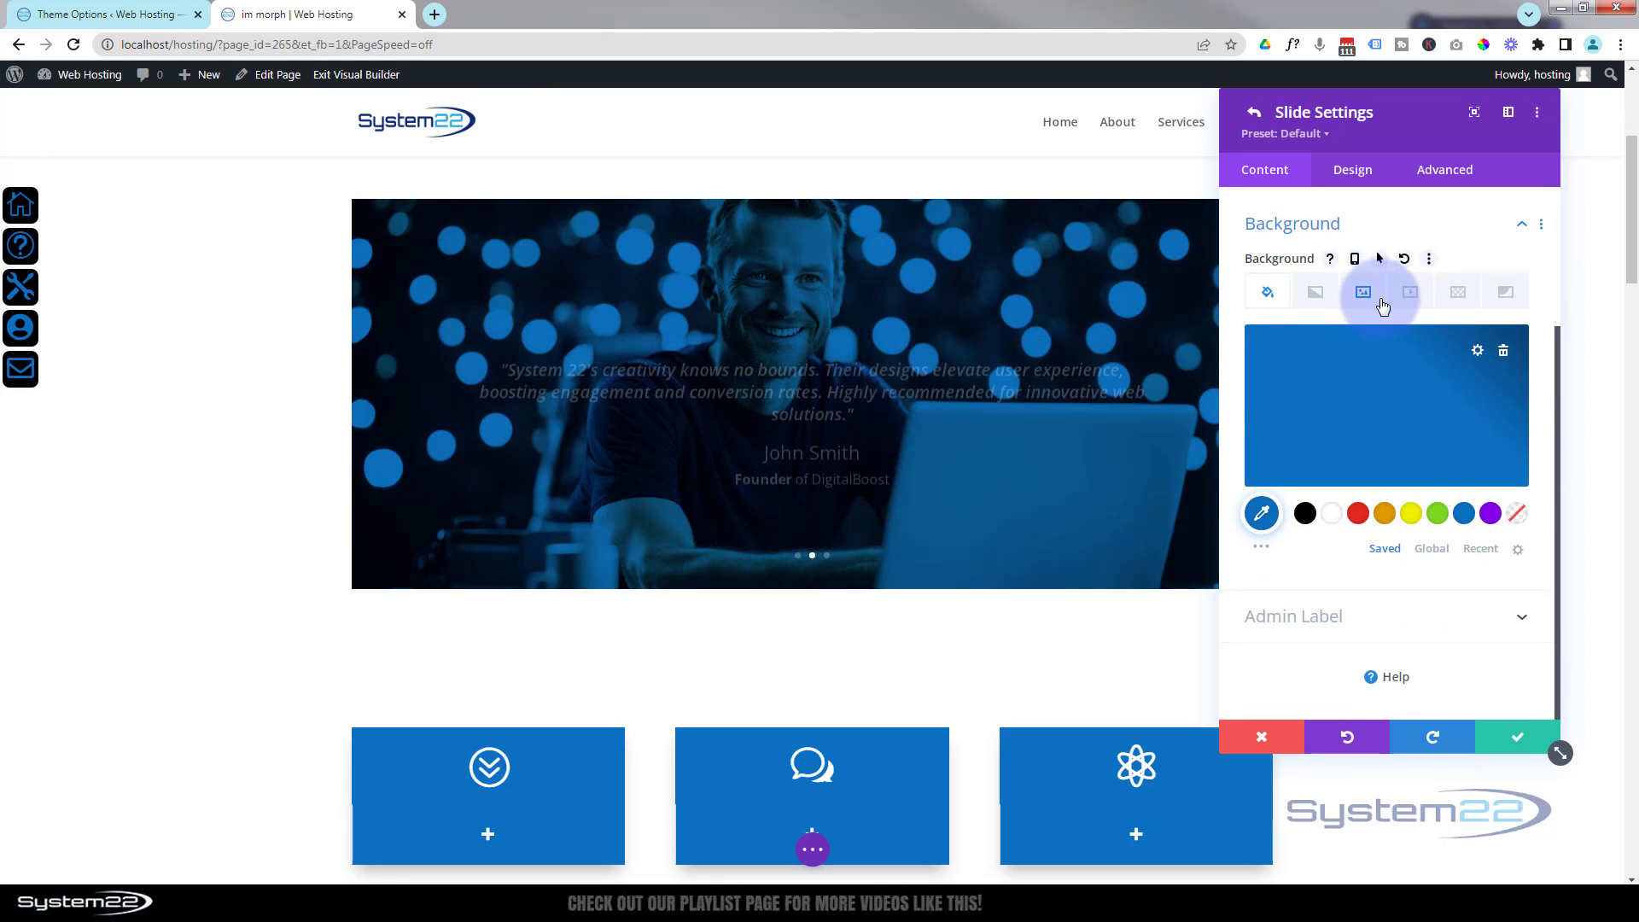
left_click(1368, 300)
left_click(1379, 384)
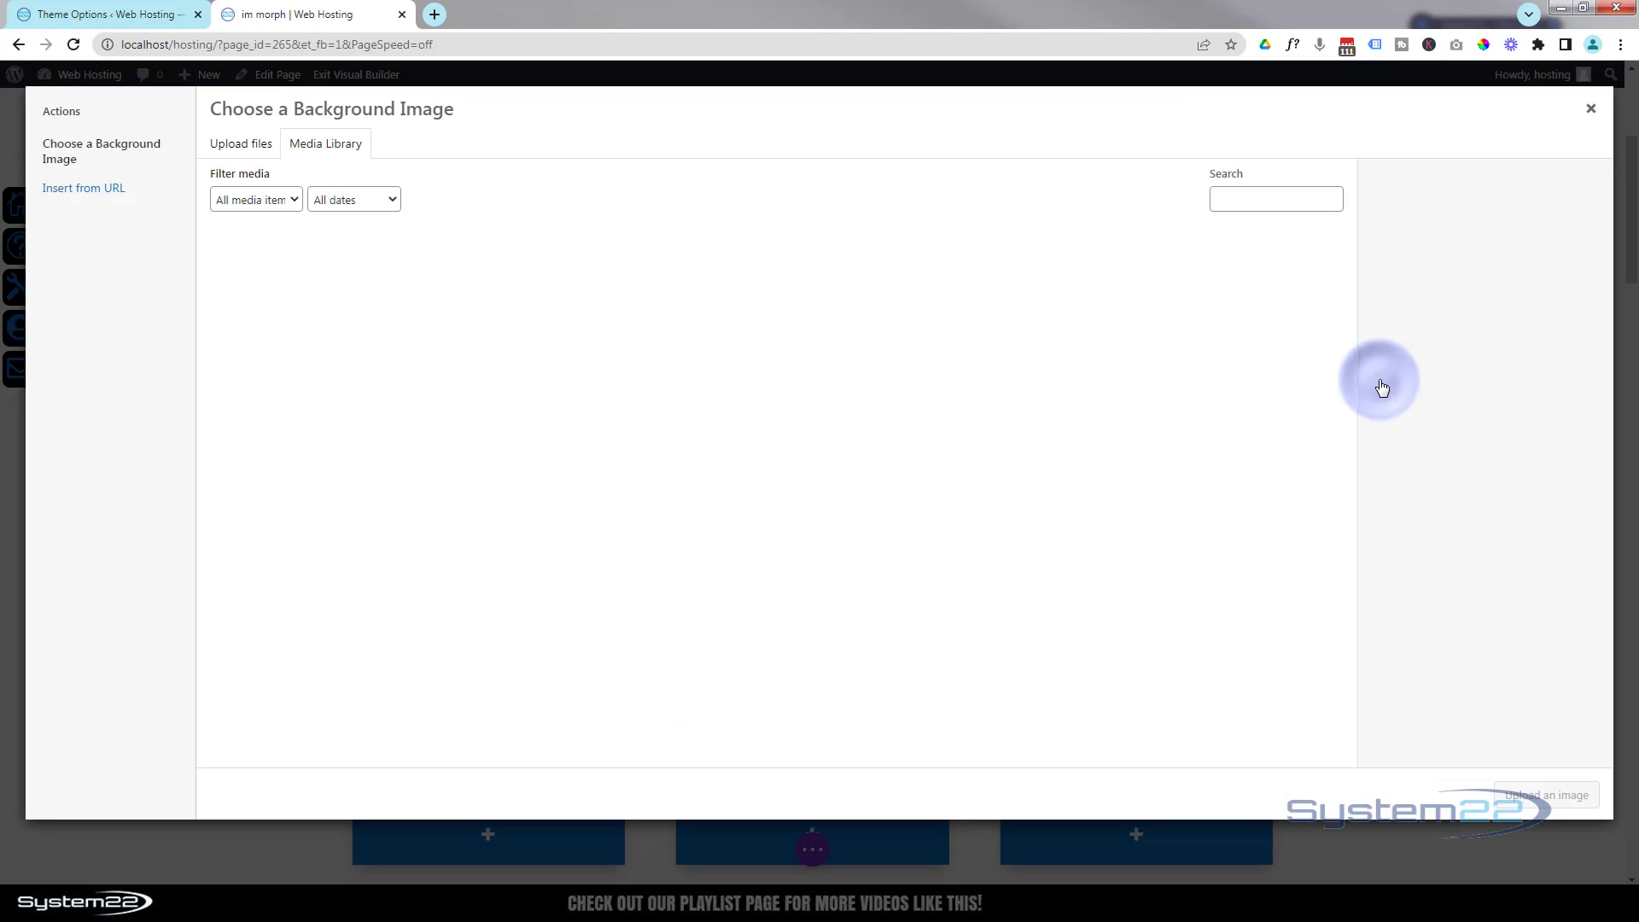
left_click(412, 288)
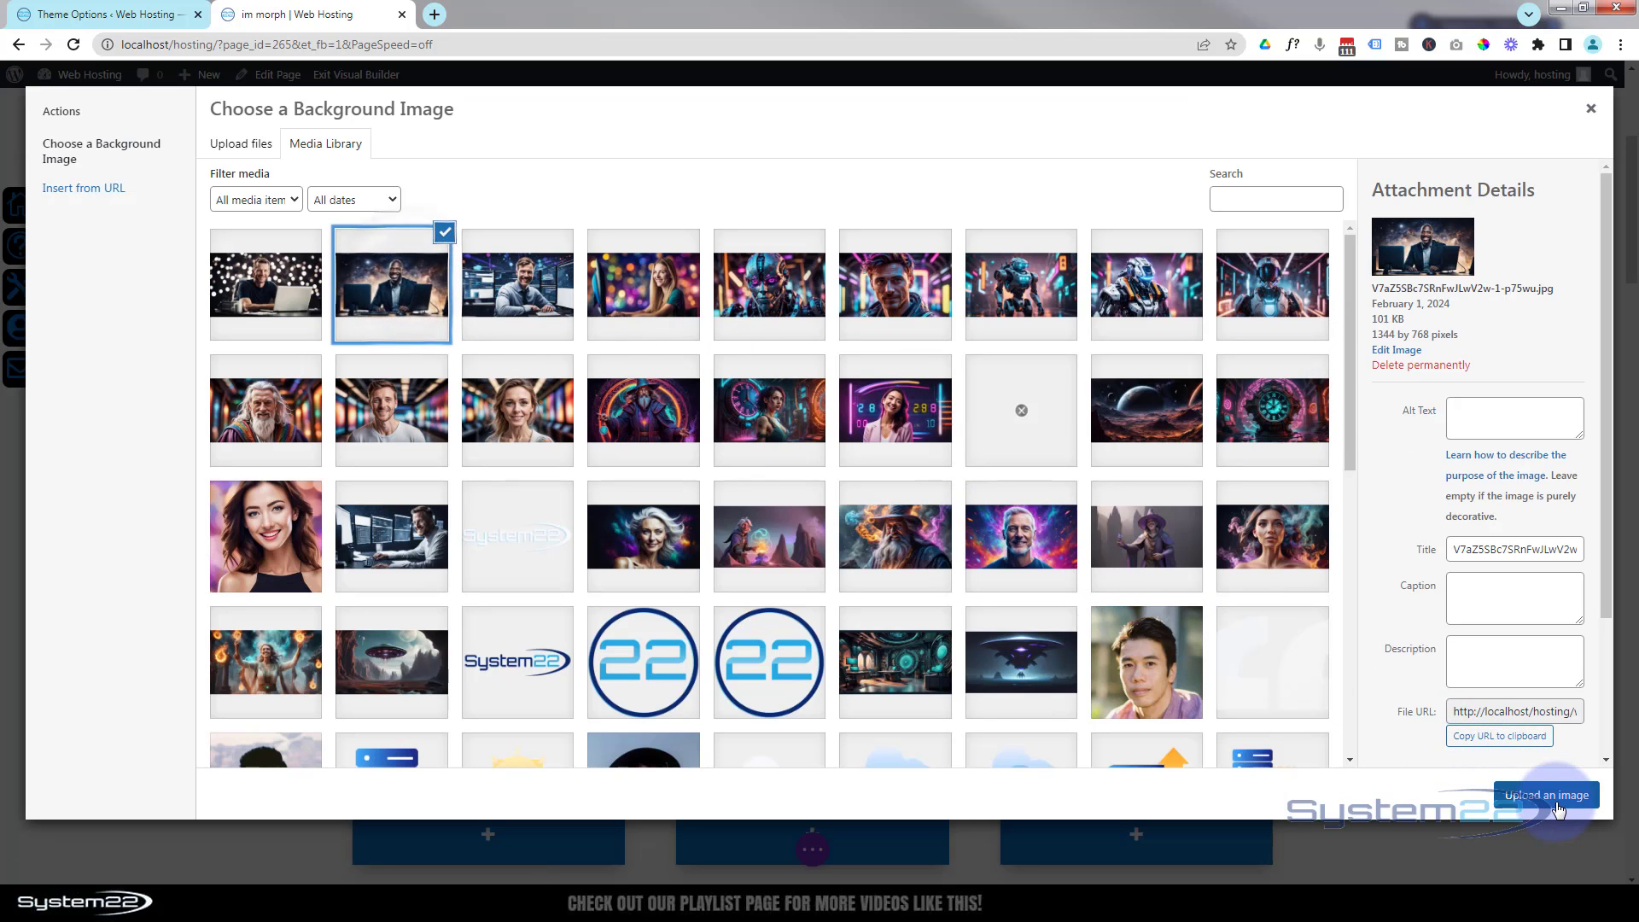
left_click(1556, 803)
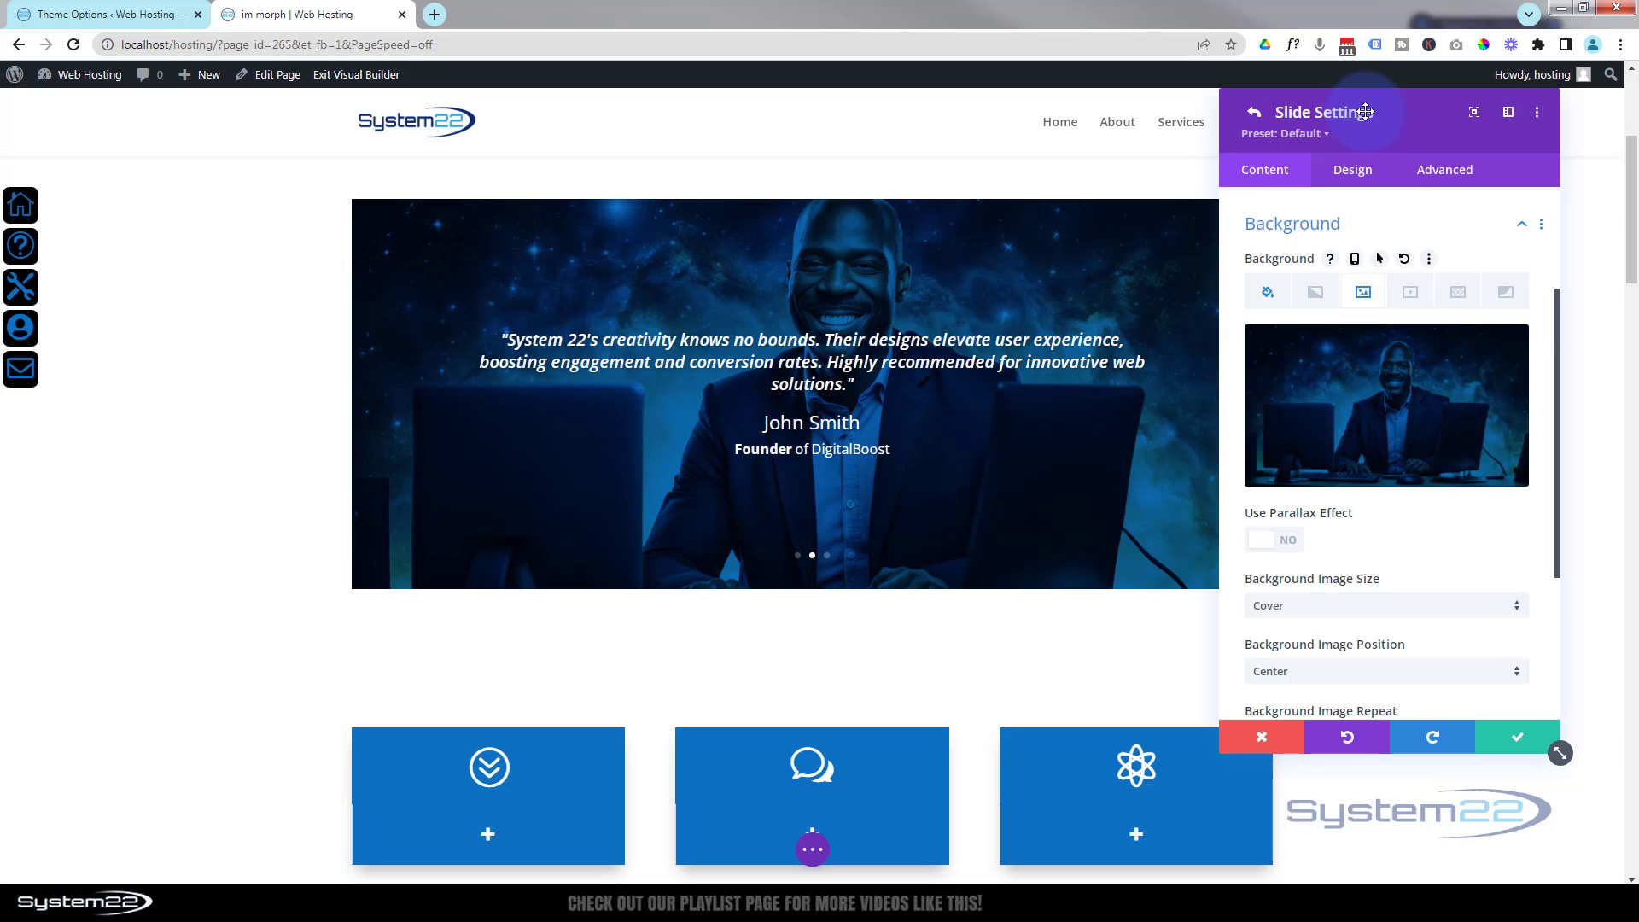
left_click(1524, 742)
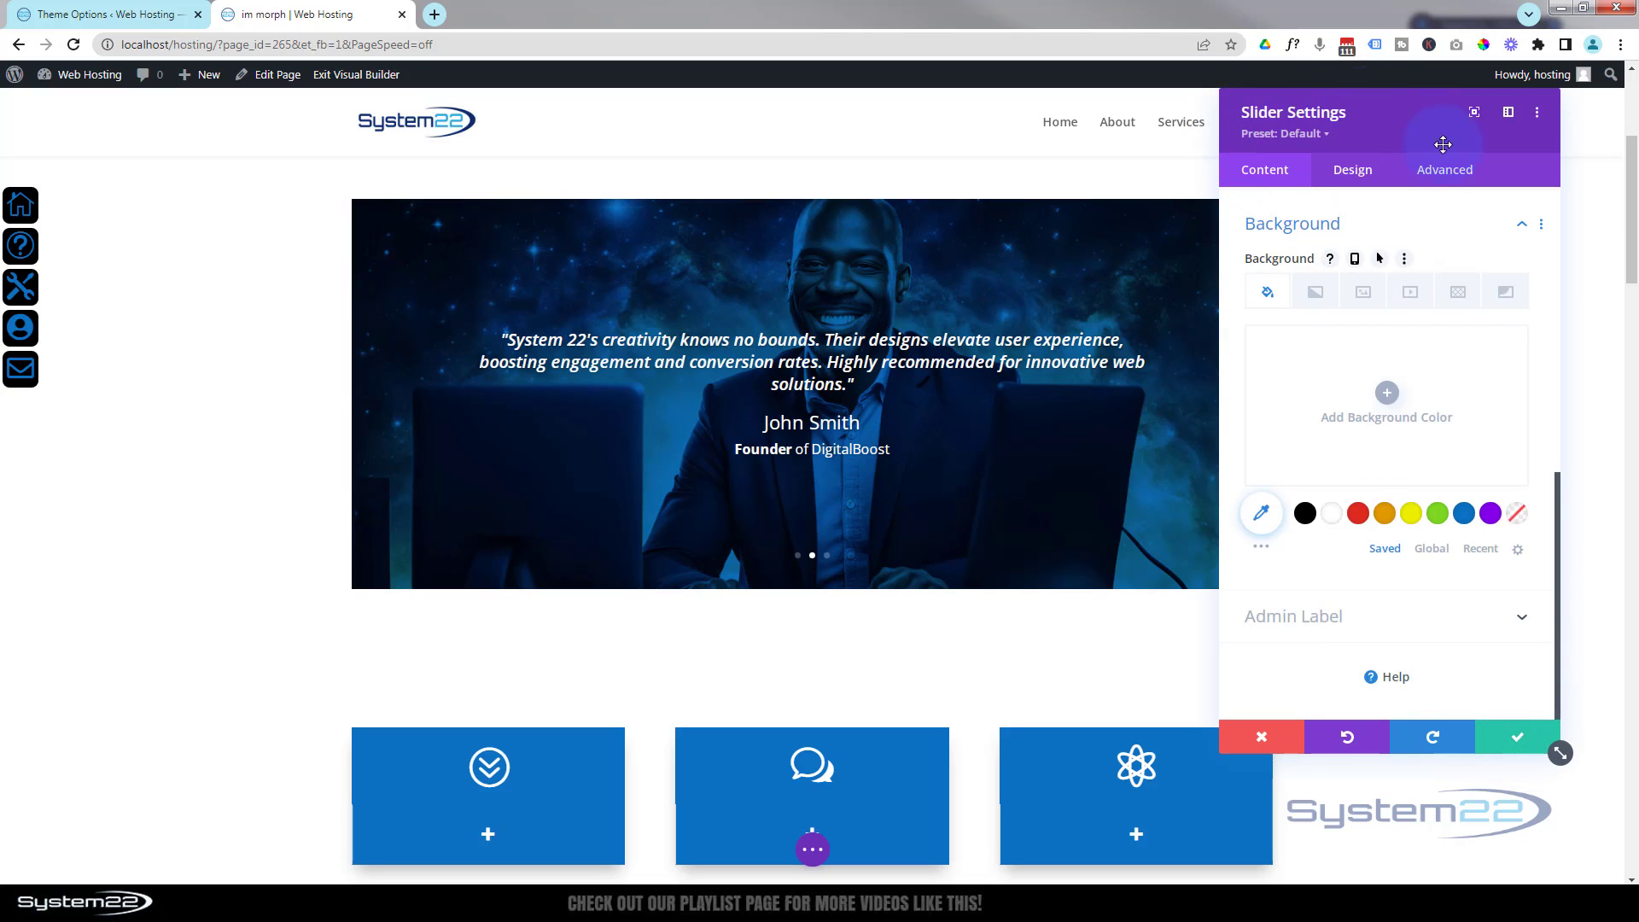
- Examine the design options of the whole slider and of its first slide for the available animation settings
left_click(1363, 174)
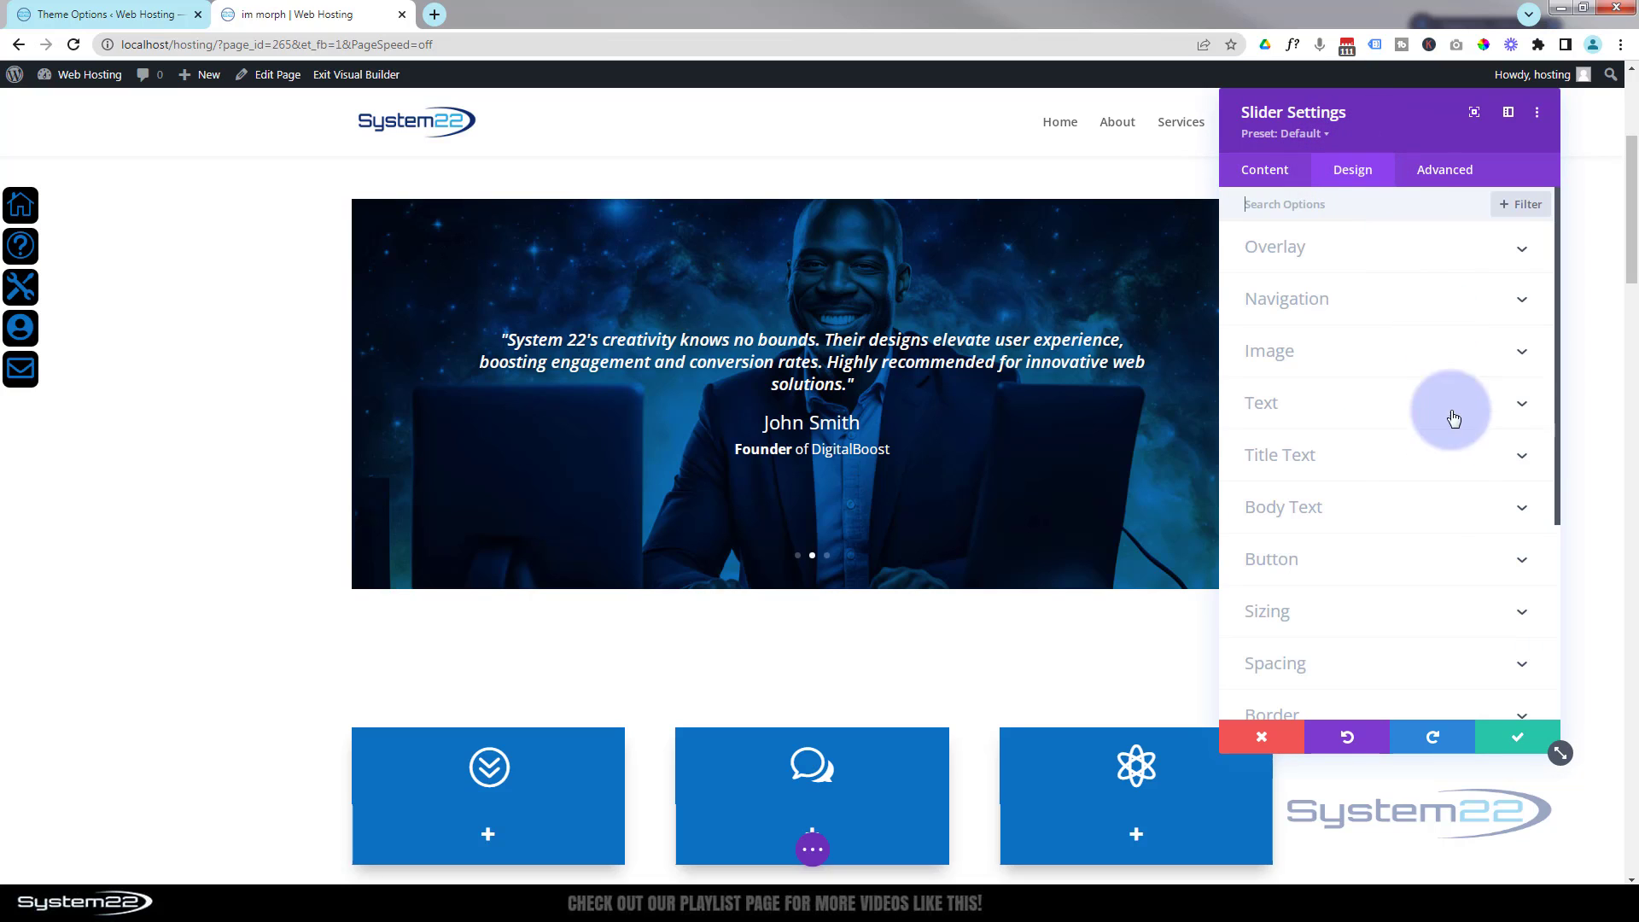
scroll(1420, 547, "down", 4)
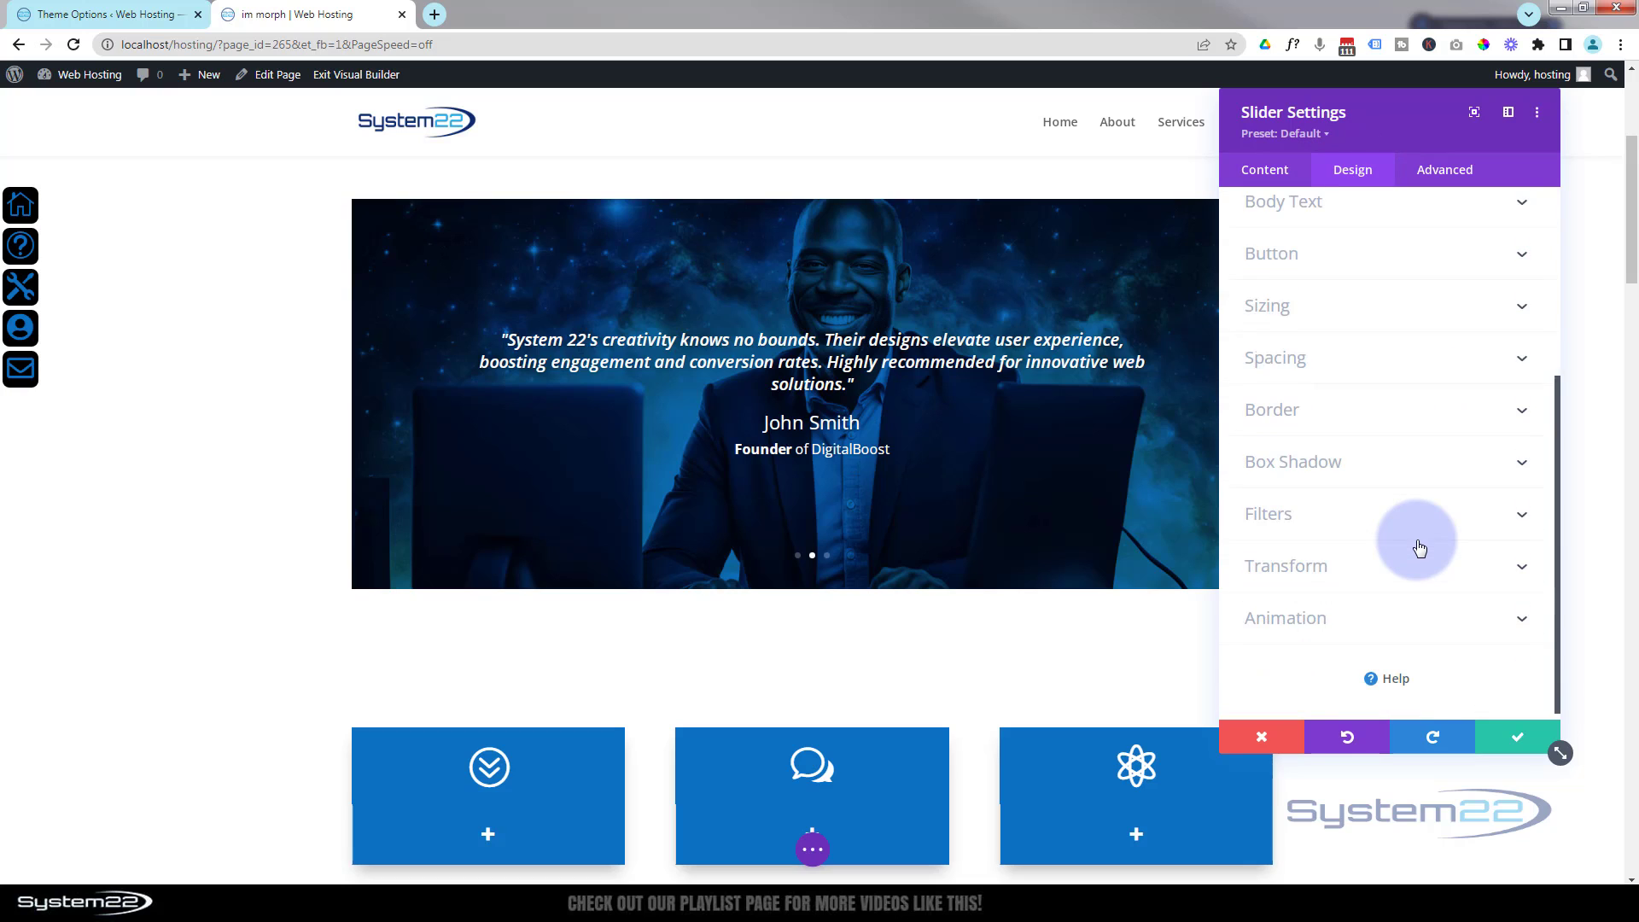
left_click(1364, 616)
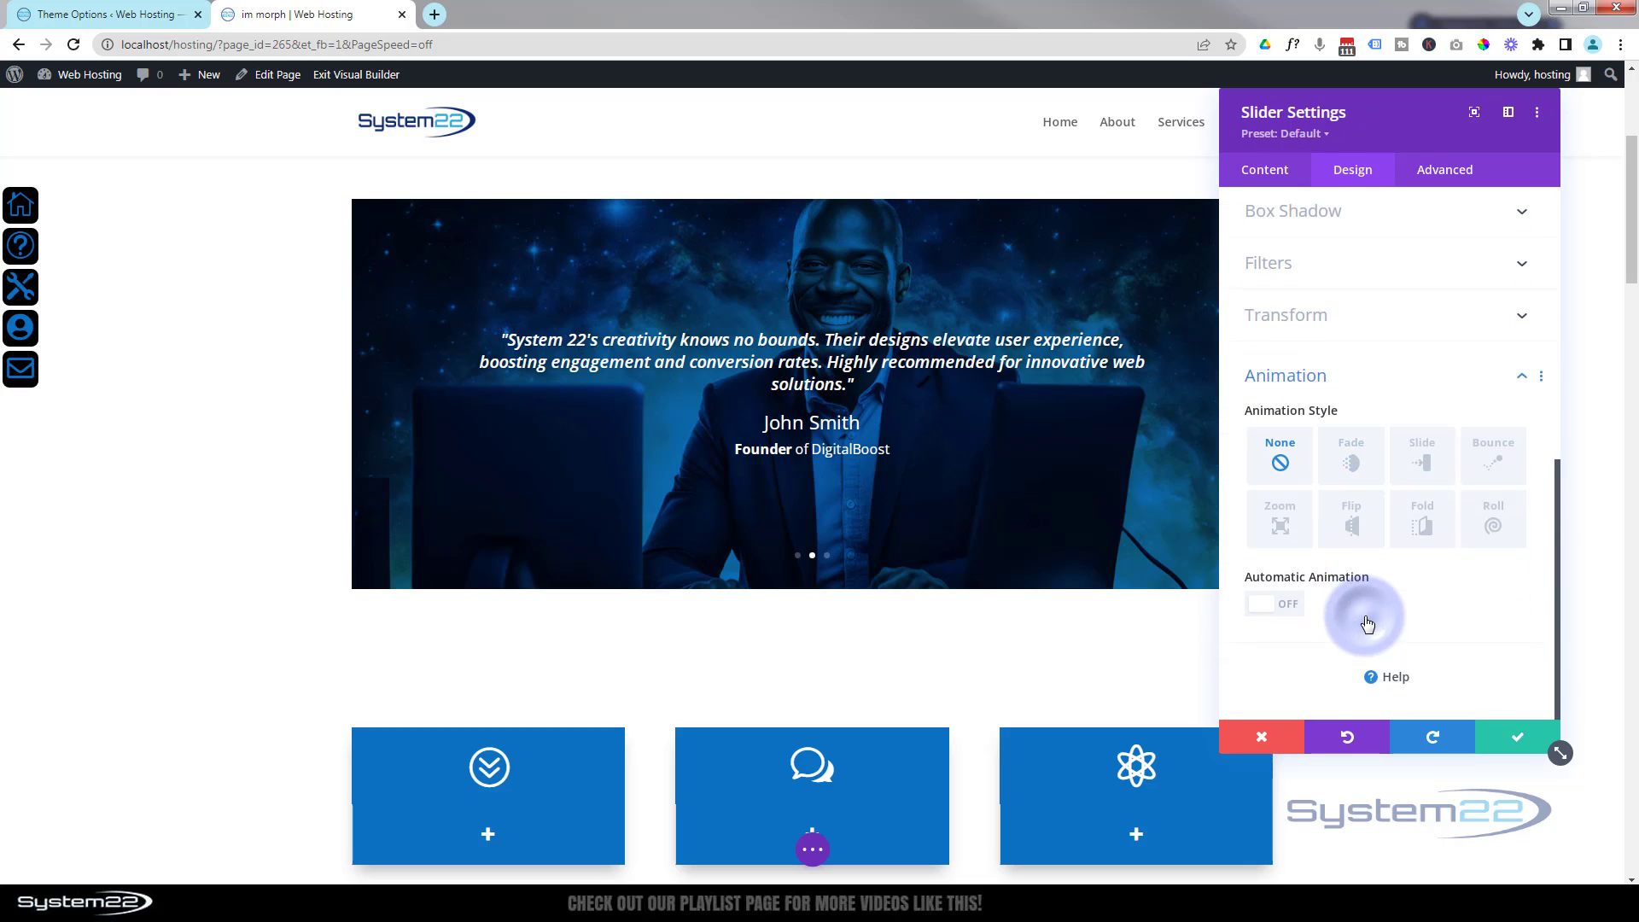
scroll(1367, 624, "up", 7)
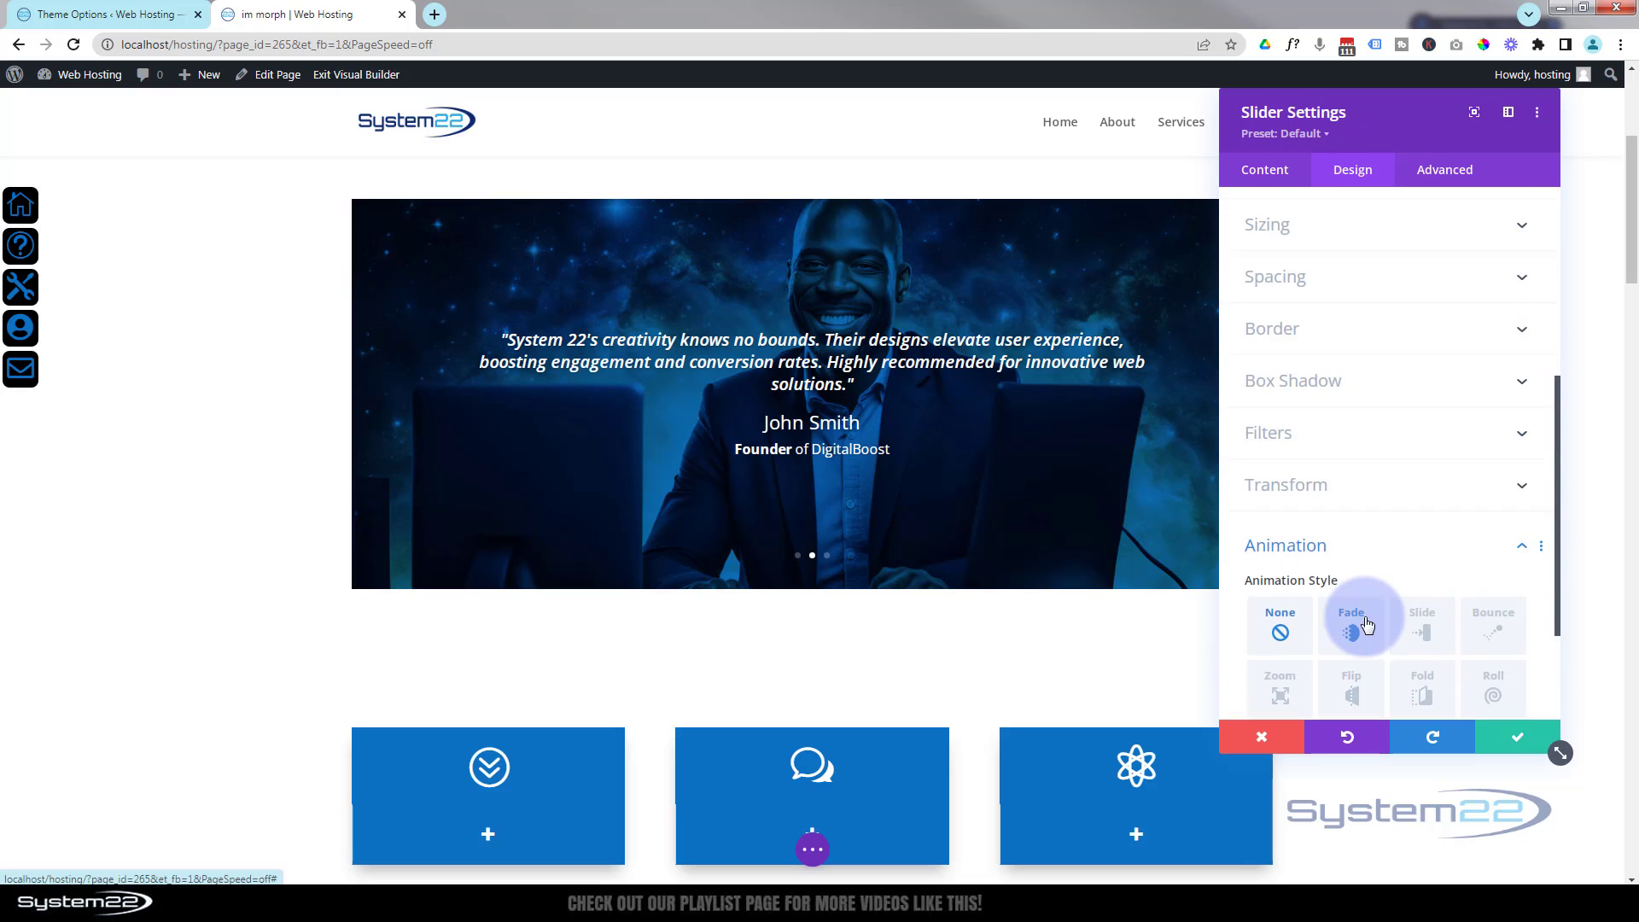
scroll(1367, 623, "down", 6)
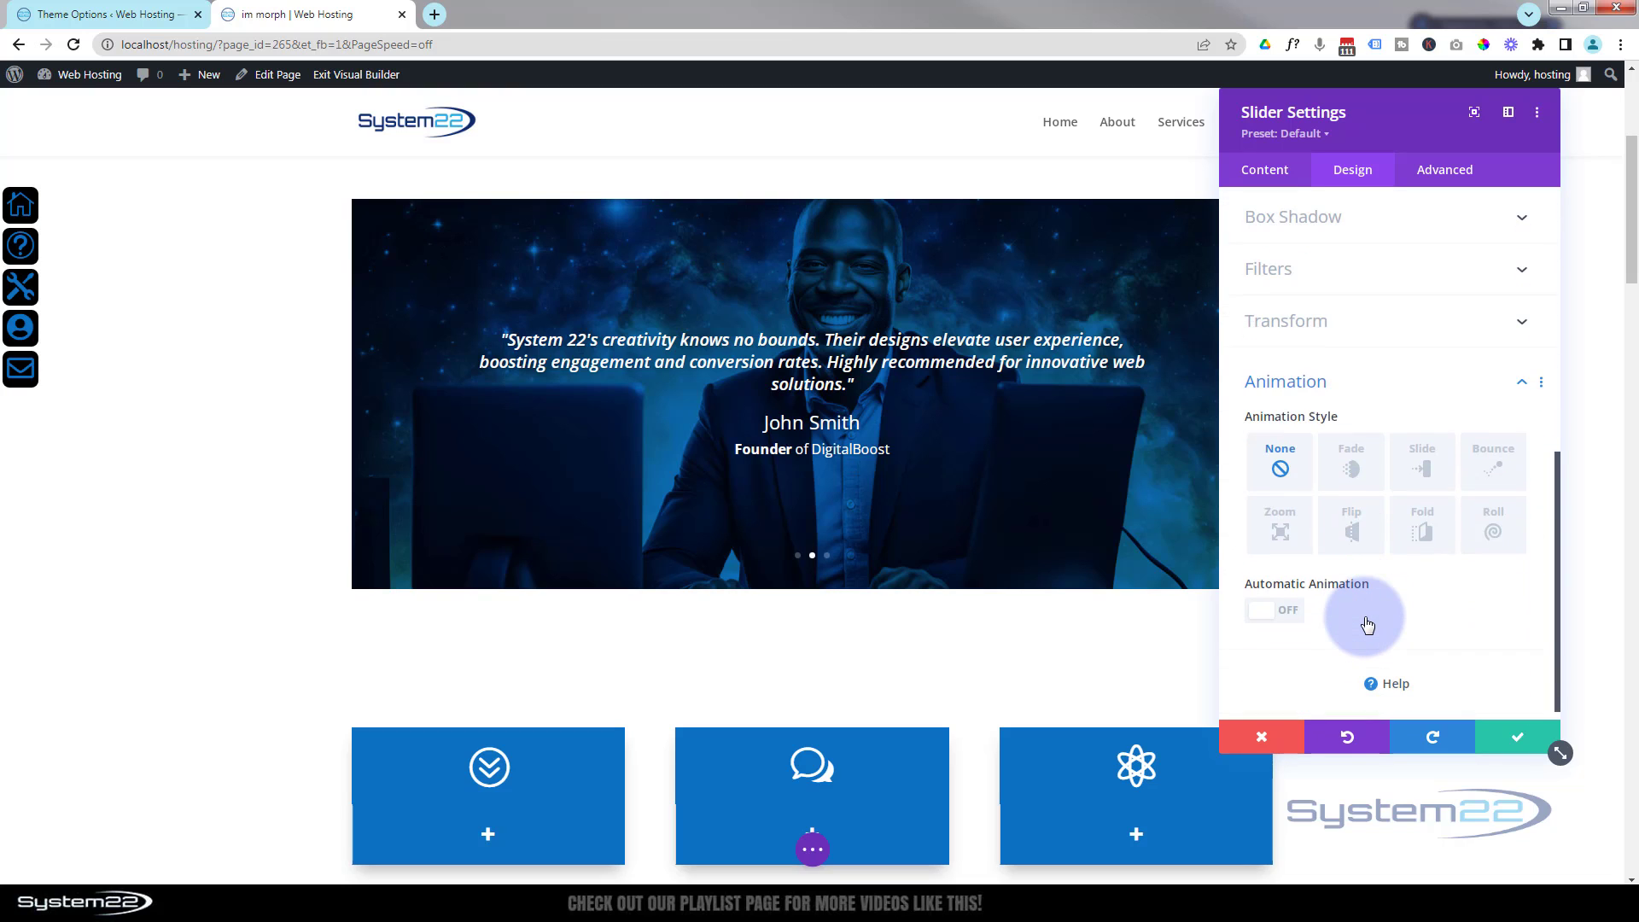
scroll(1371, 598, "up", 1)
left_click(1264, 169)
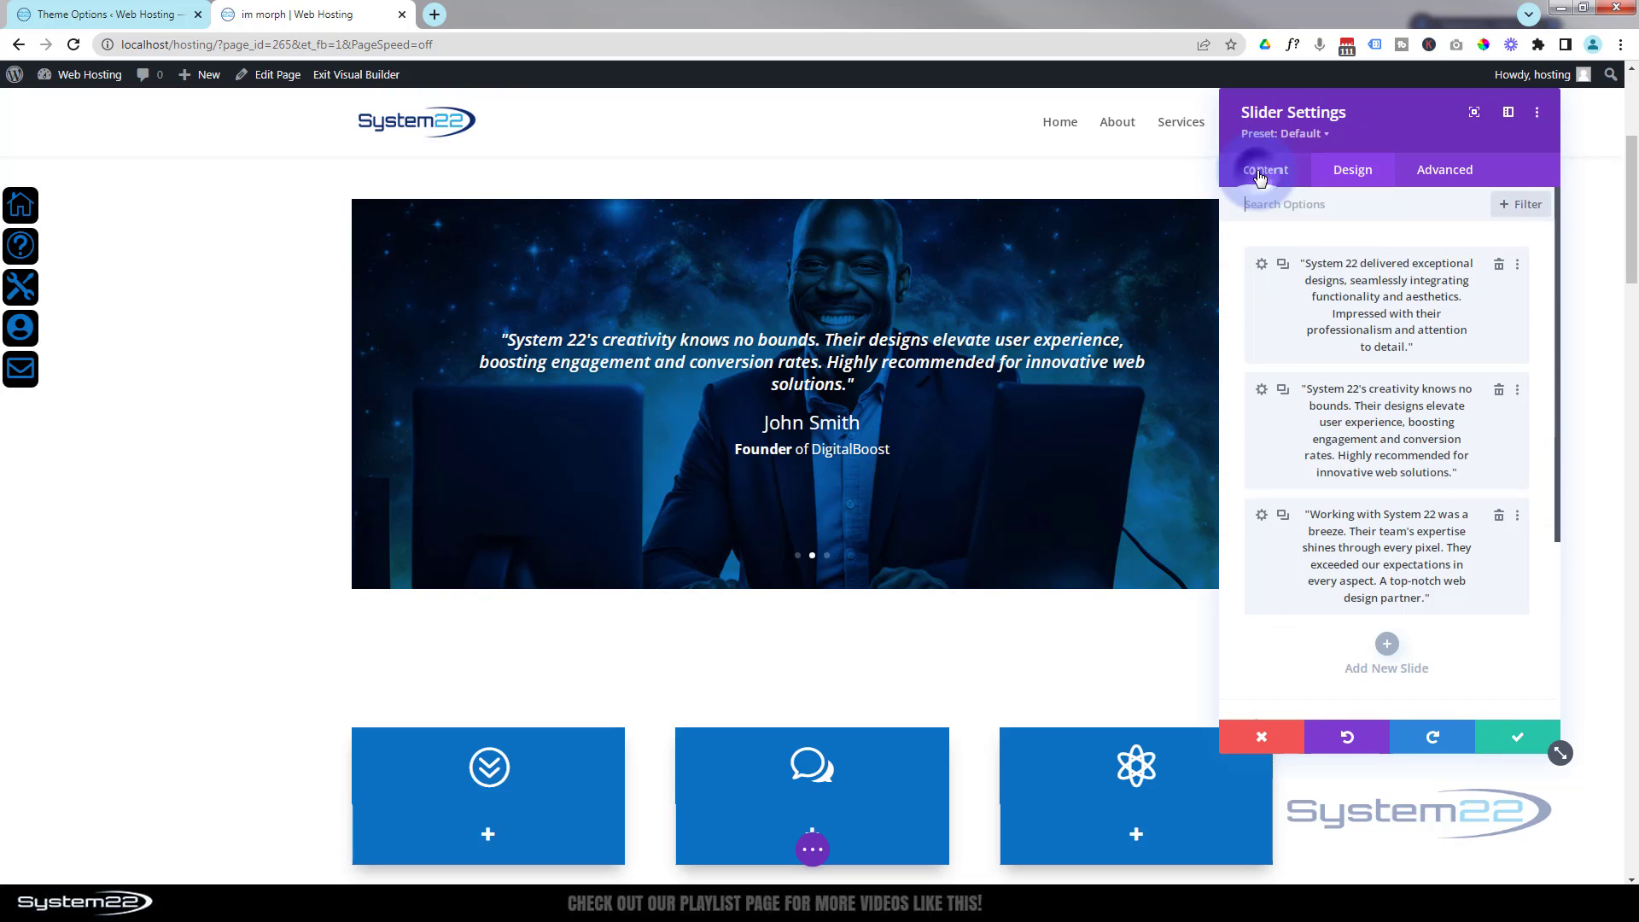
left_click(1263, 266)
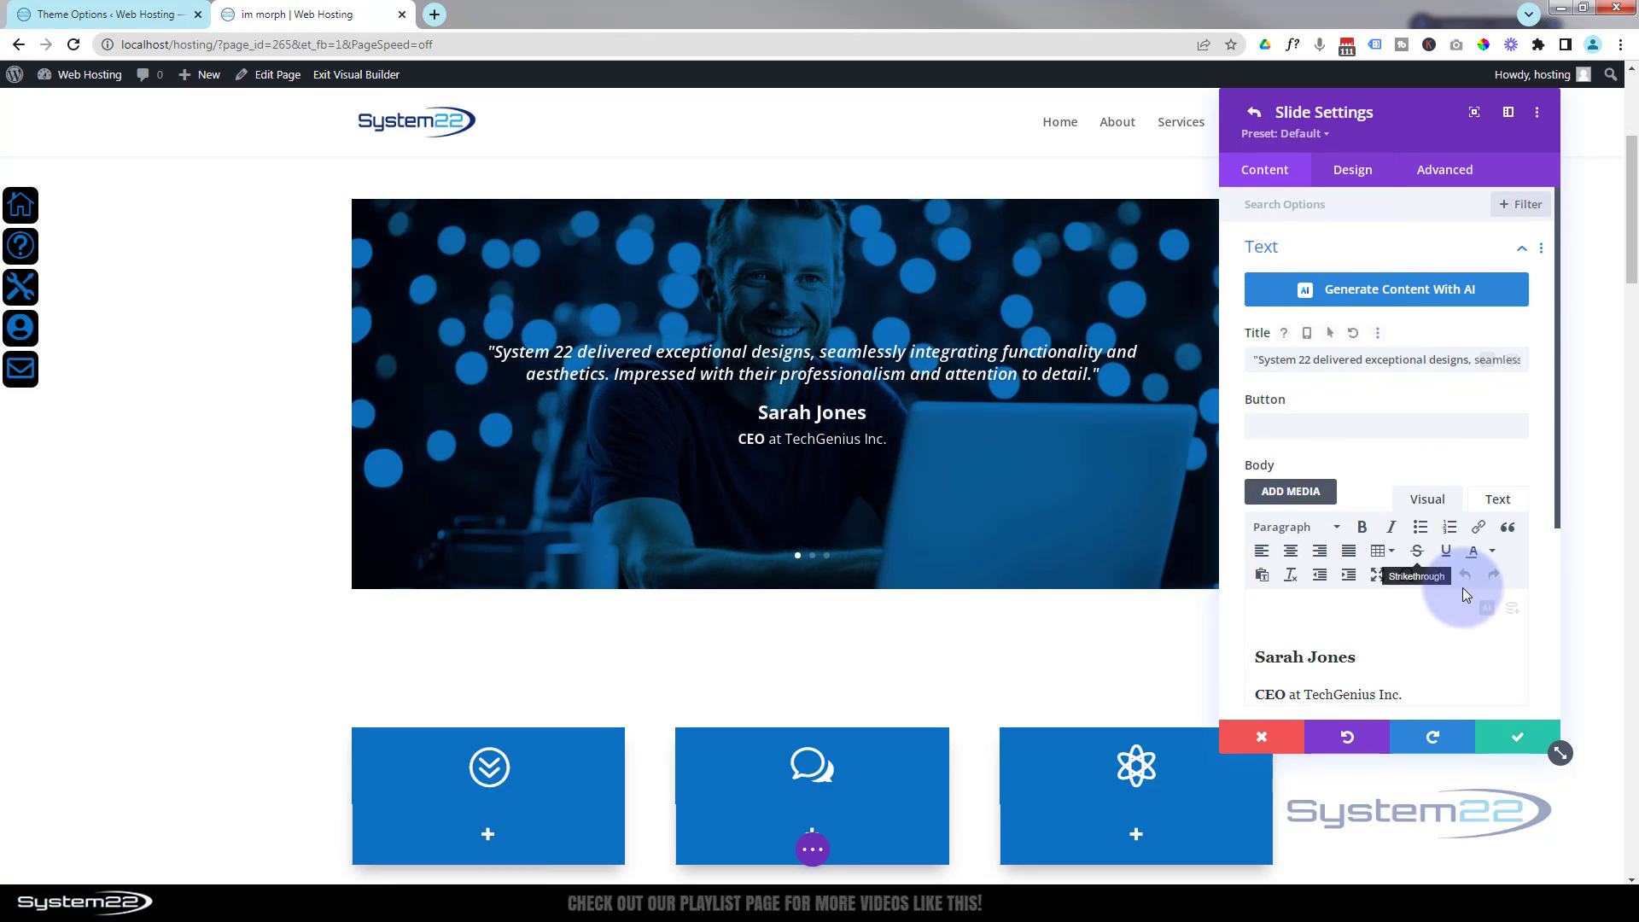
left_click(1363, 175)
scroll(1375, 421, "down", 3)
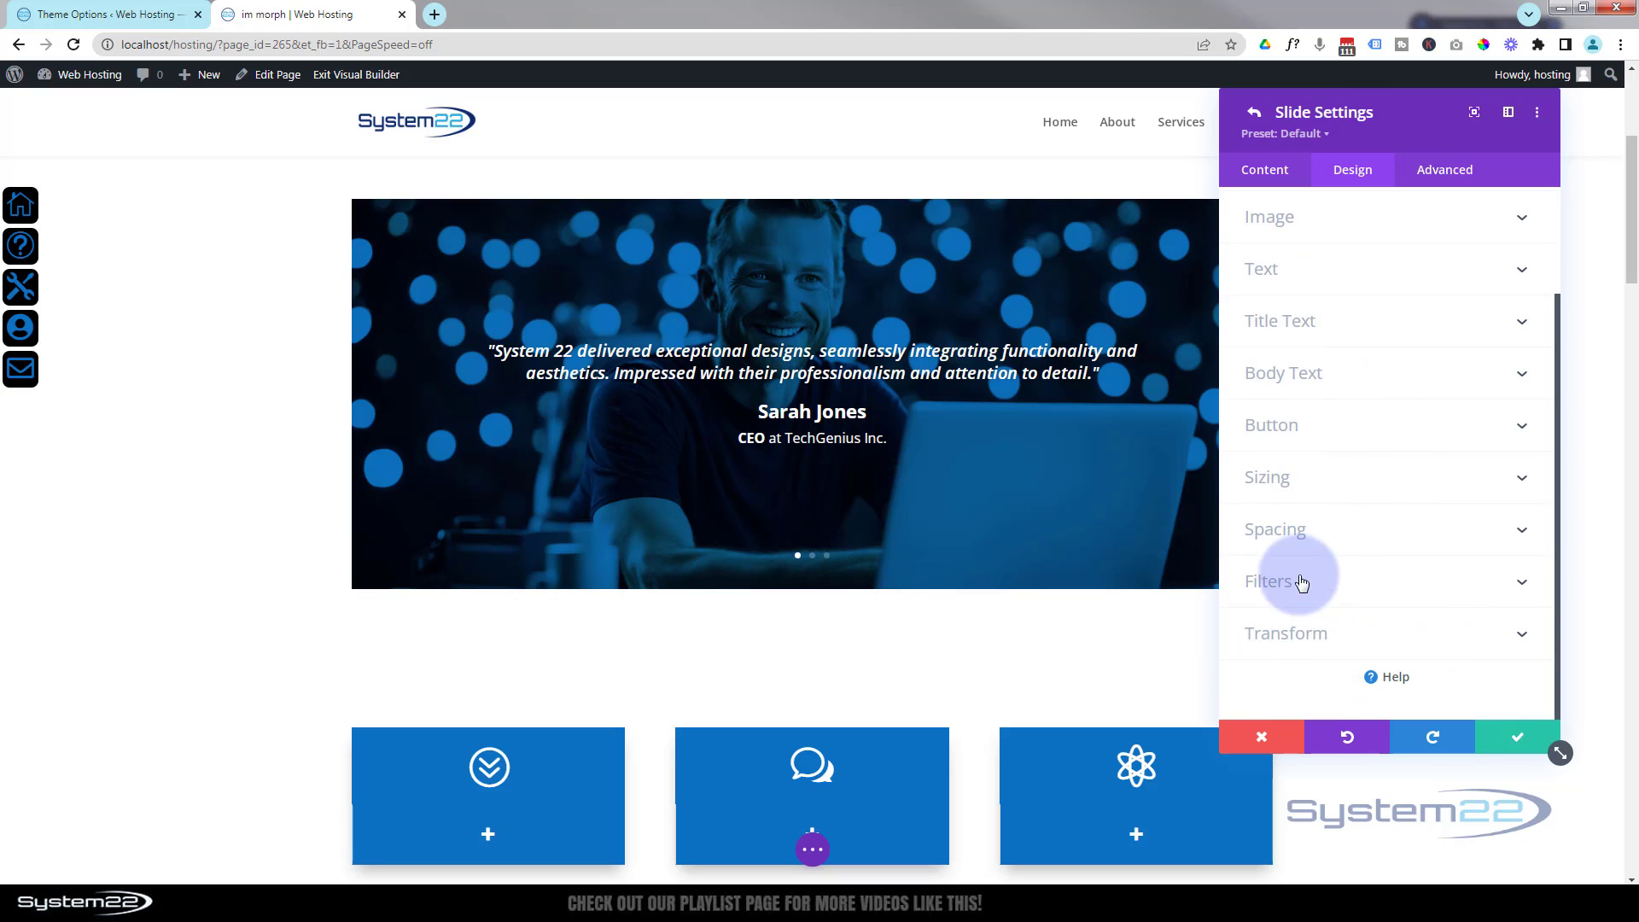
left_click(1520, 739)
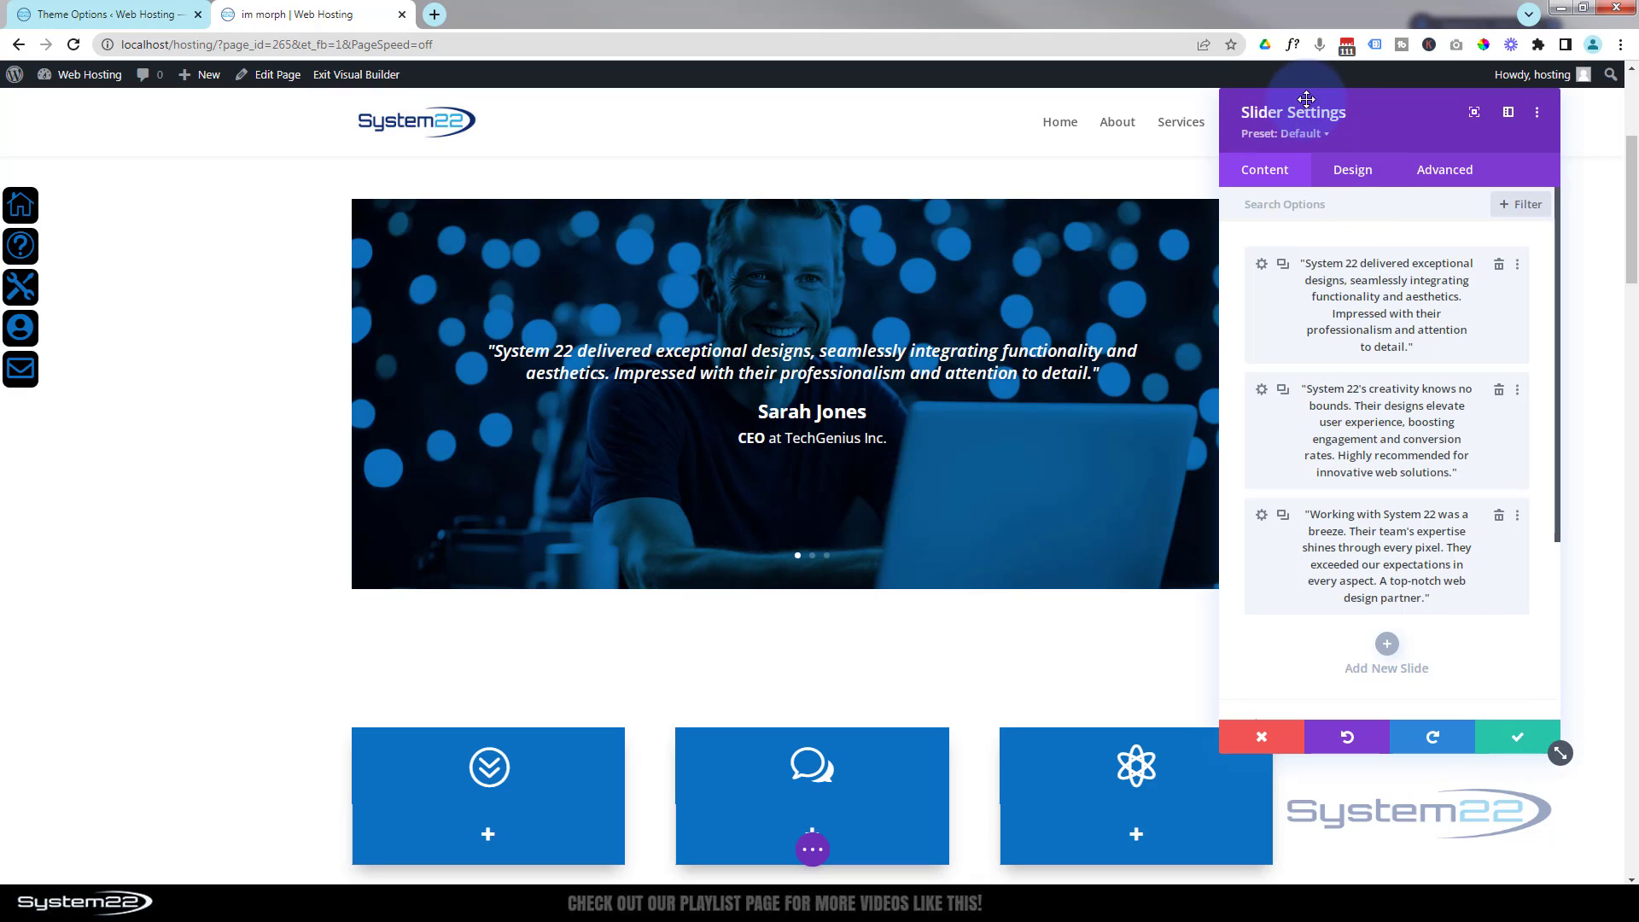
- Try the Roll animation style on the slider, set the style back to None, and turn on Automatic Animation
left_click(1349, 178)
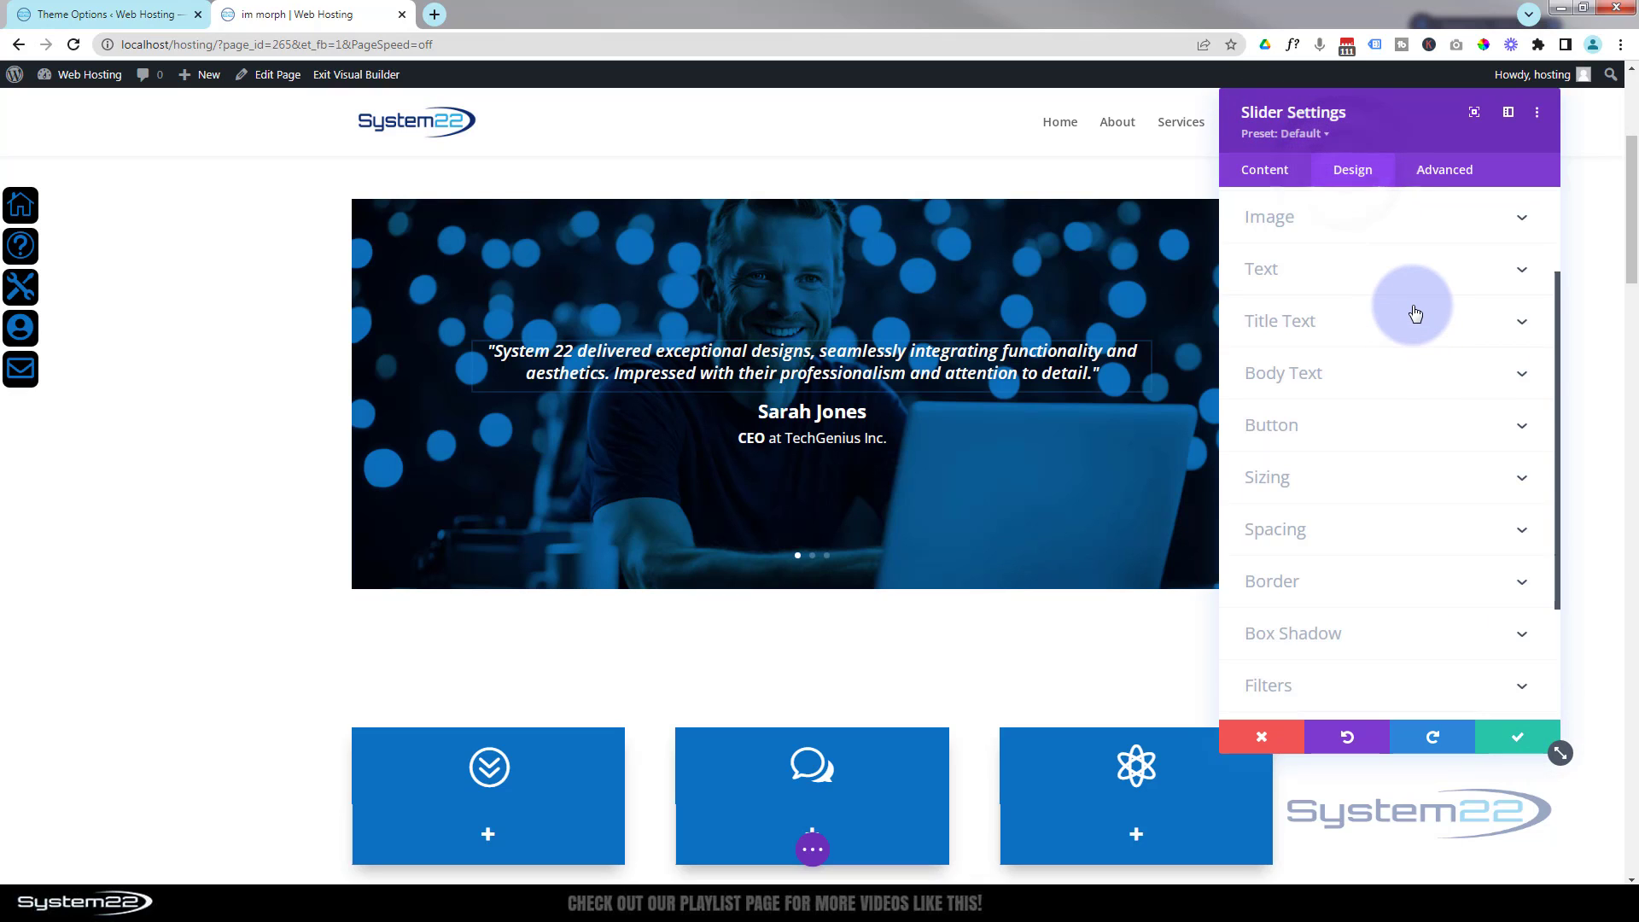
scroll(1414, 311, "down", 2)
left_click(1372, 614)
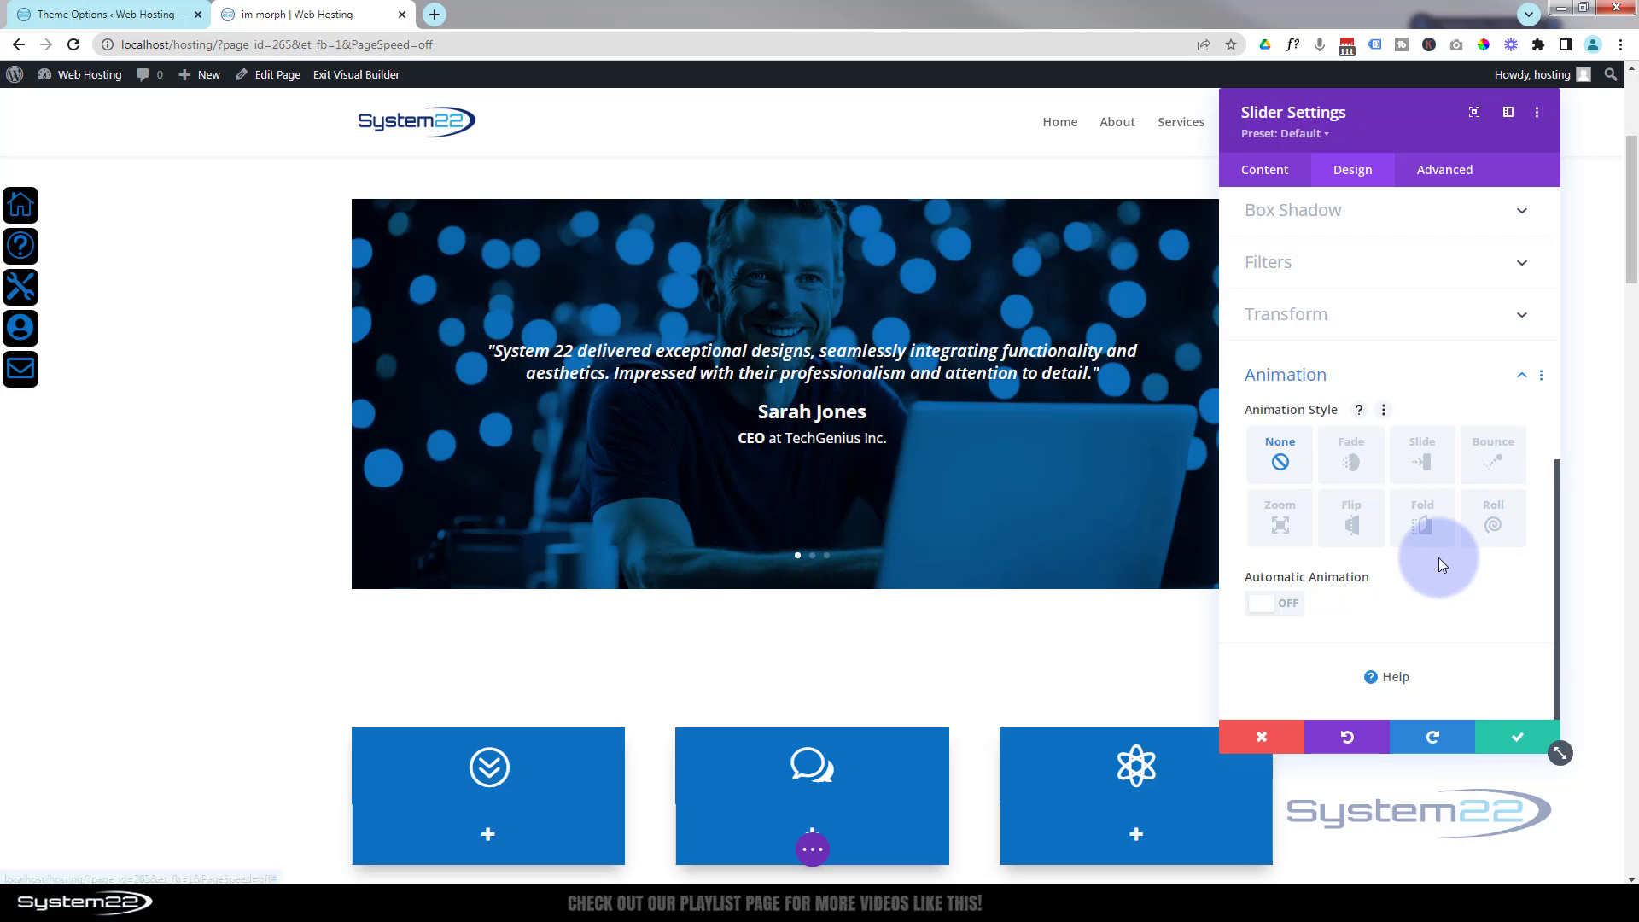
left_click(1492, 527)
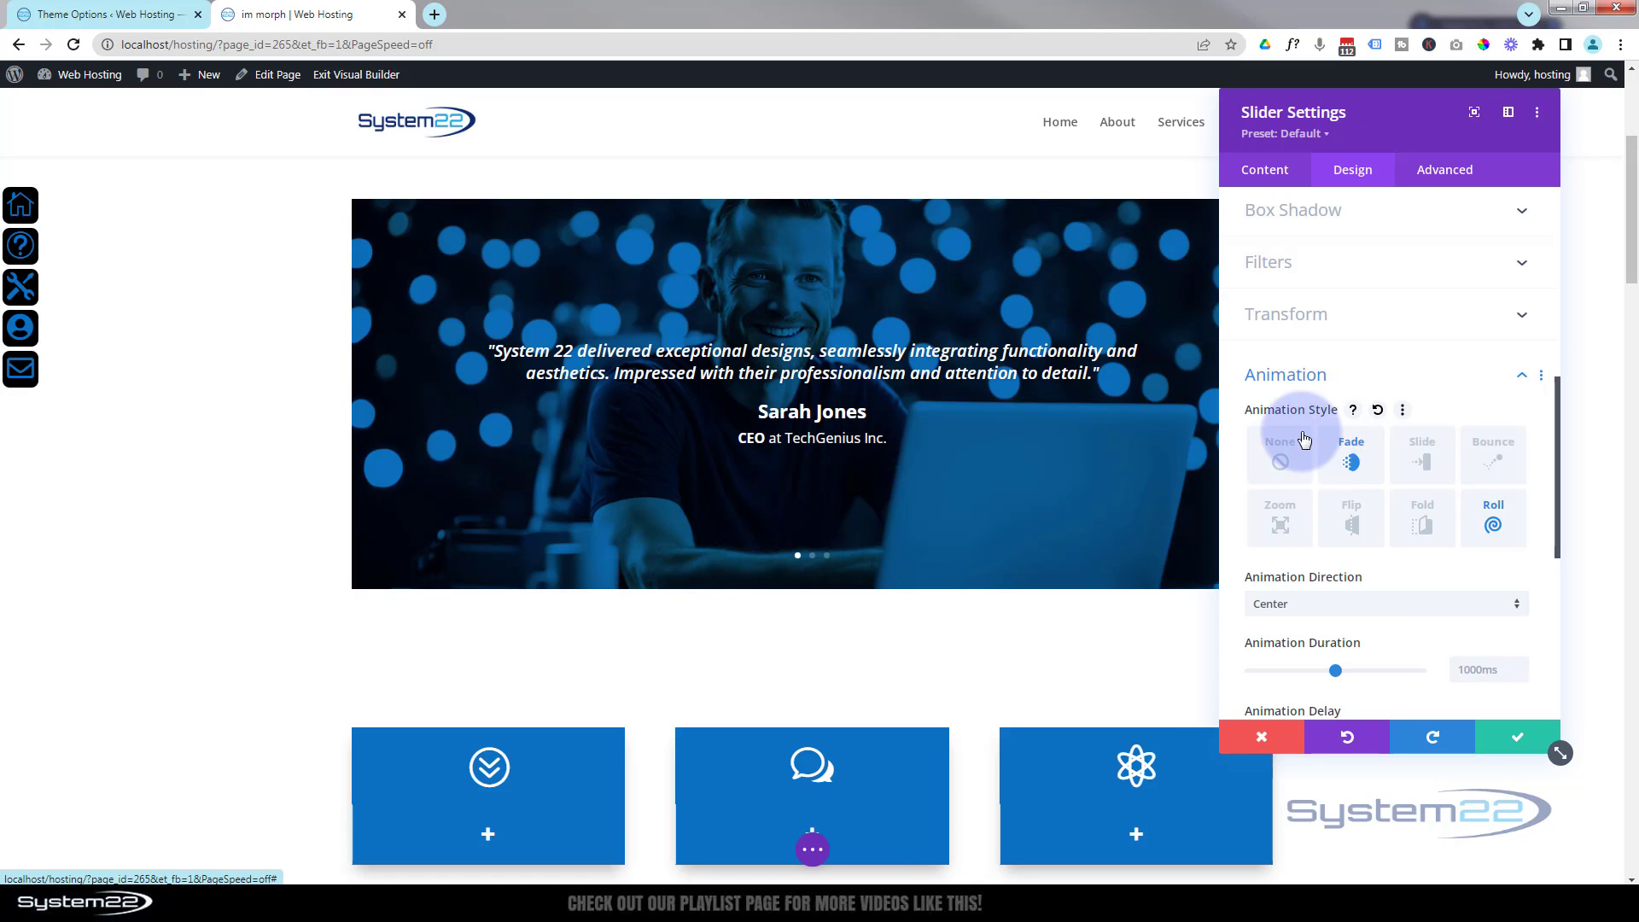
left_click(1284, 461)
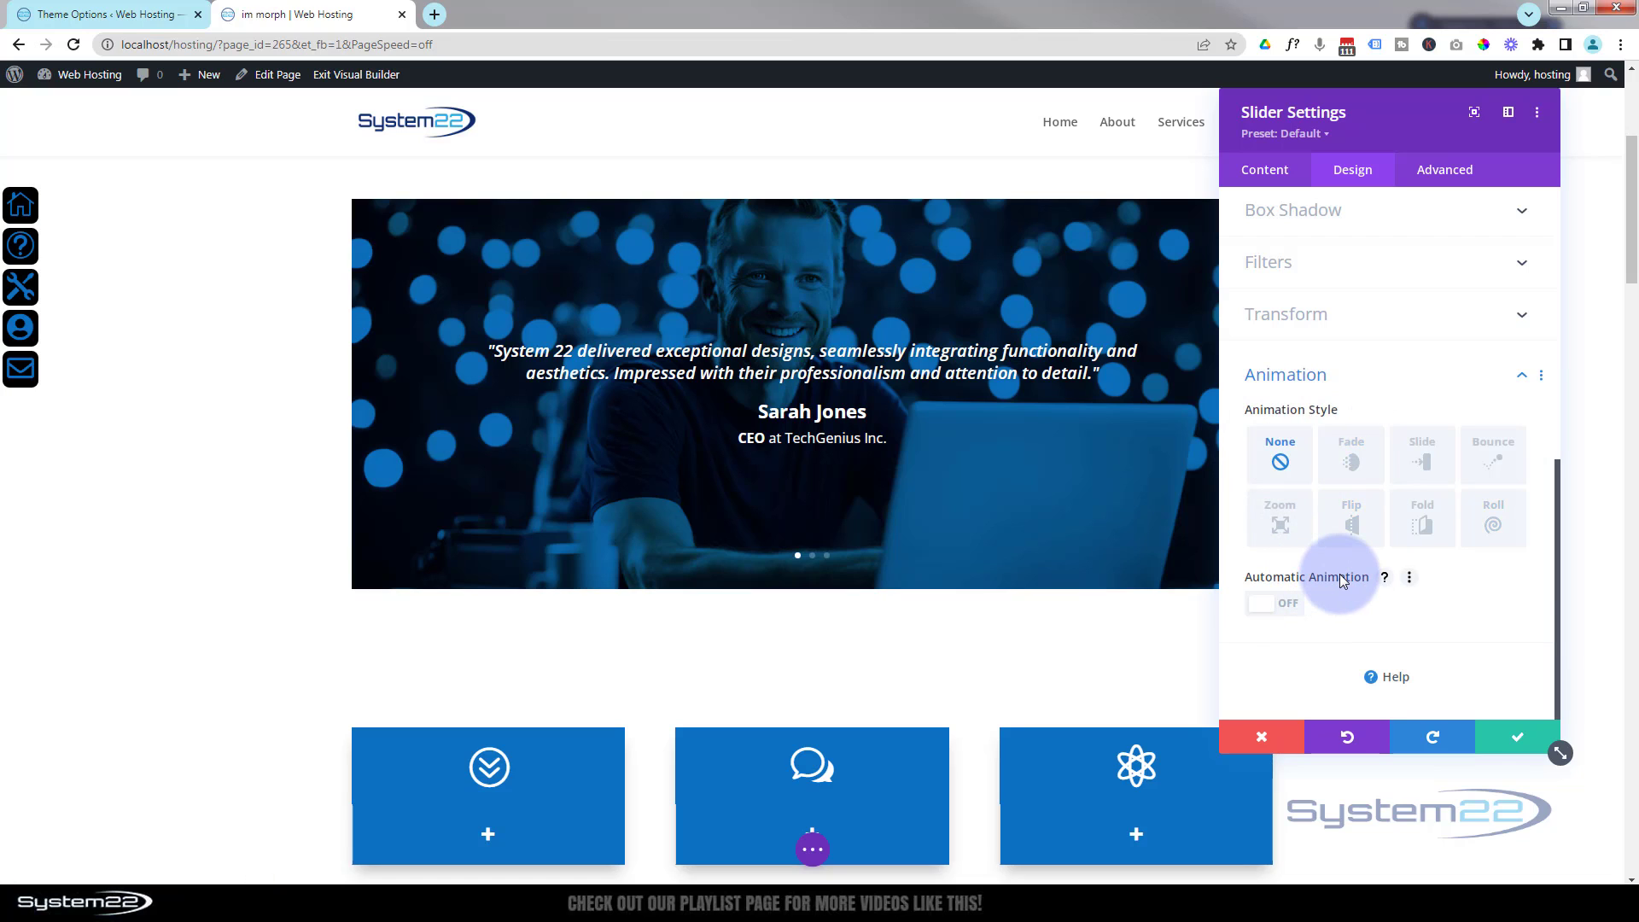
left_click(1287, 608)
scroll(1404, 565, "down", 2)
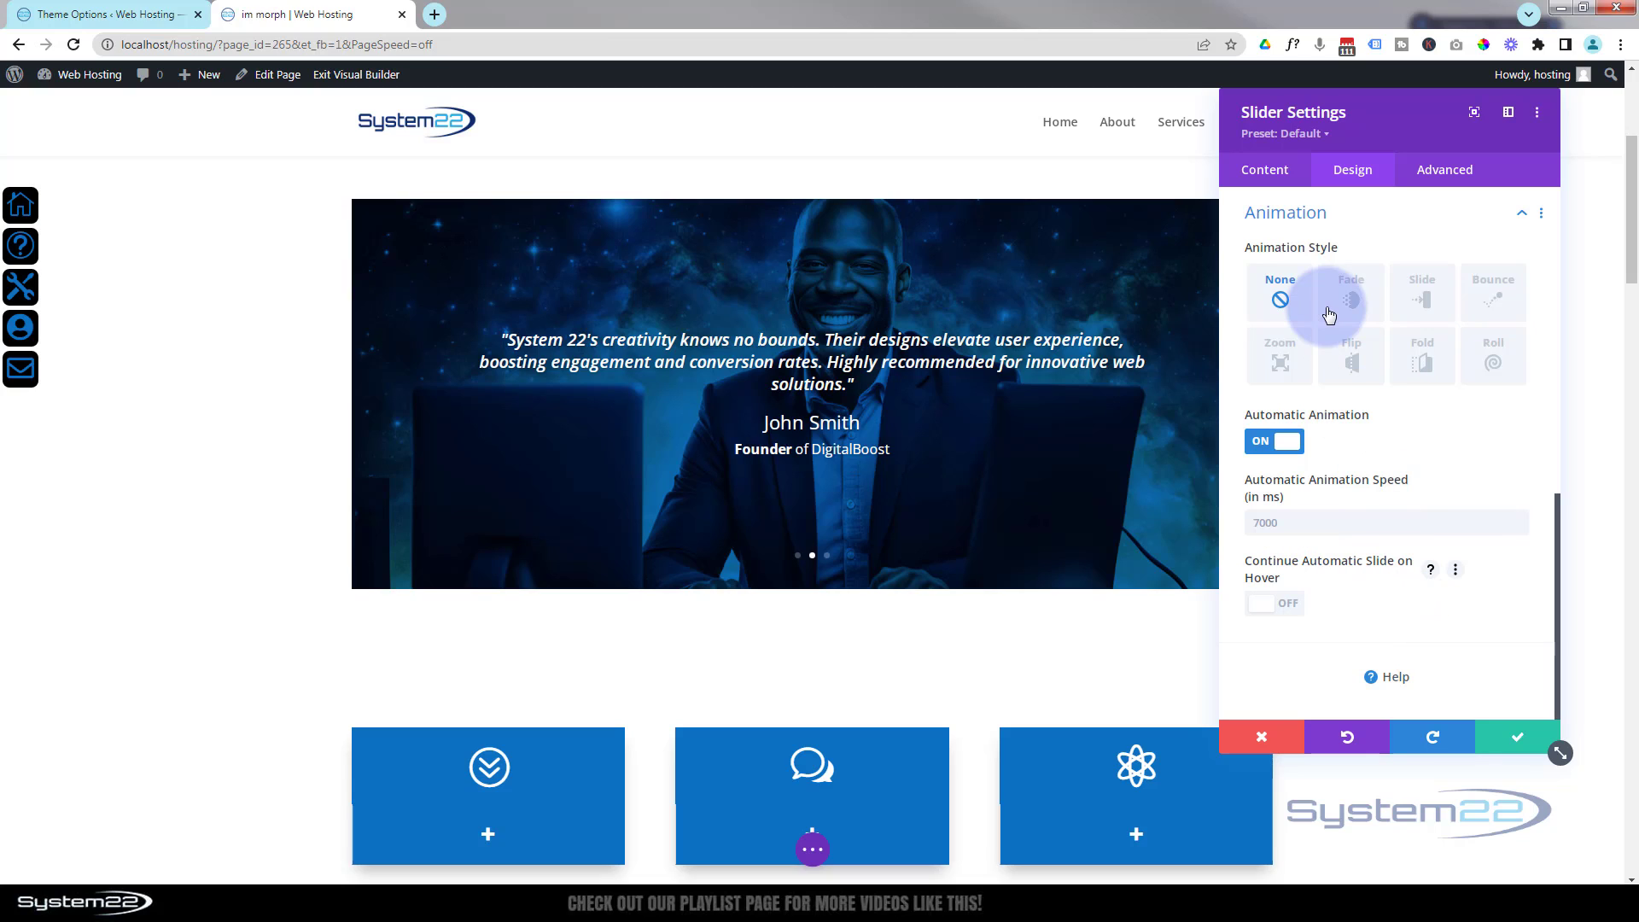
- Give the slider the box shadow preset that casts a soft shadow beneath its lower edge, and save the slider settings
left_click(1385, 215)
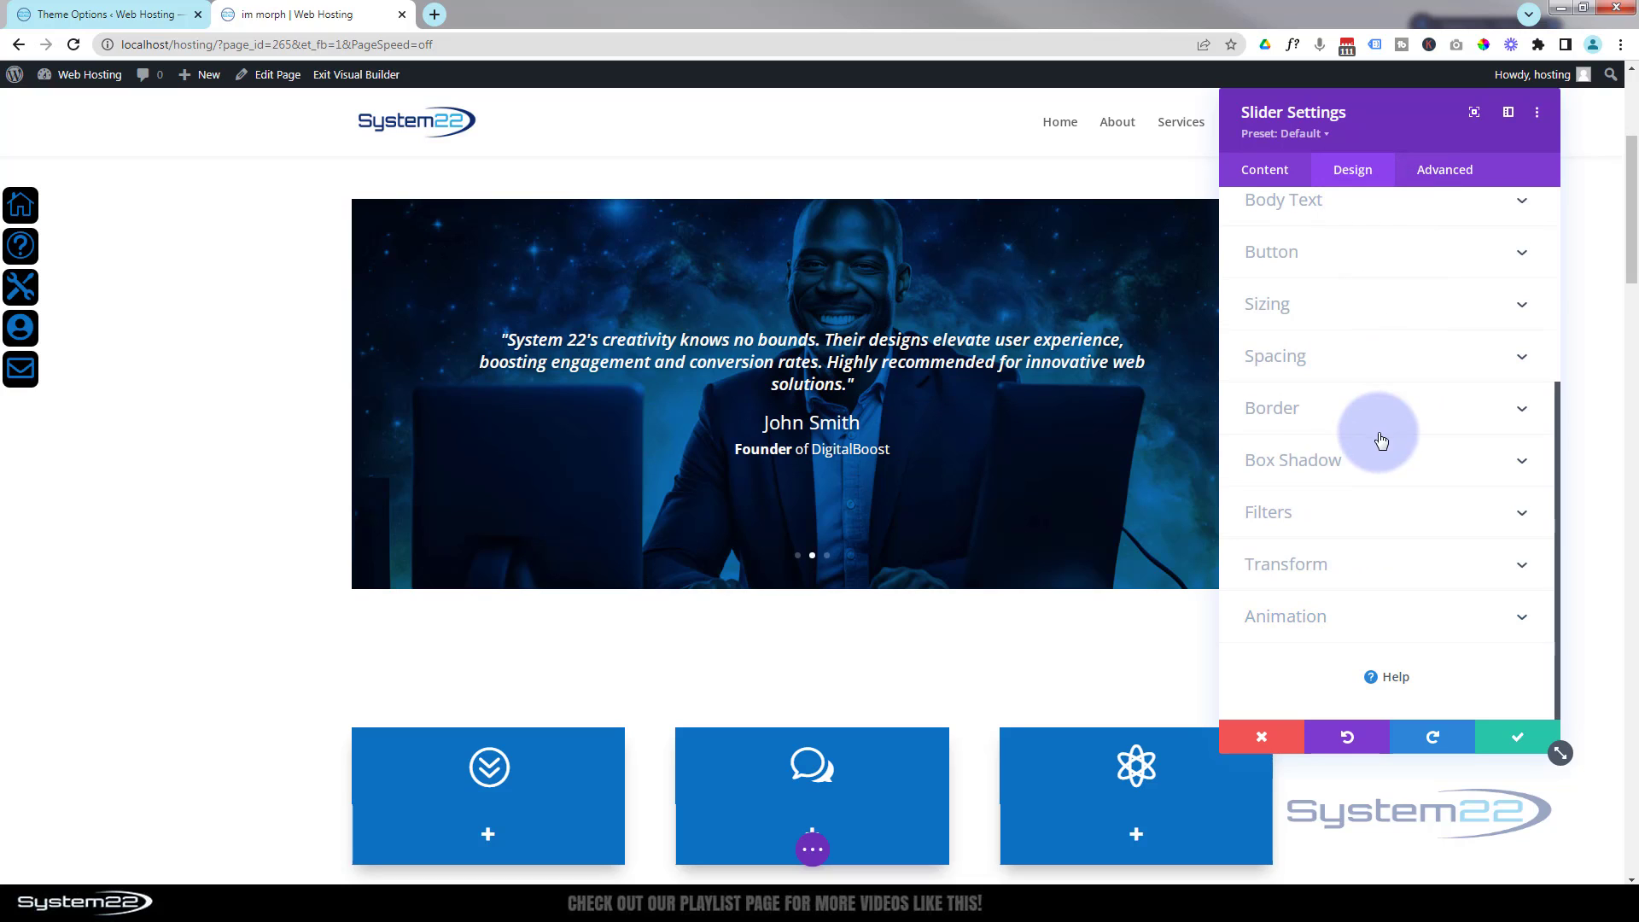
left_click(1383, 463)
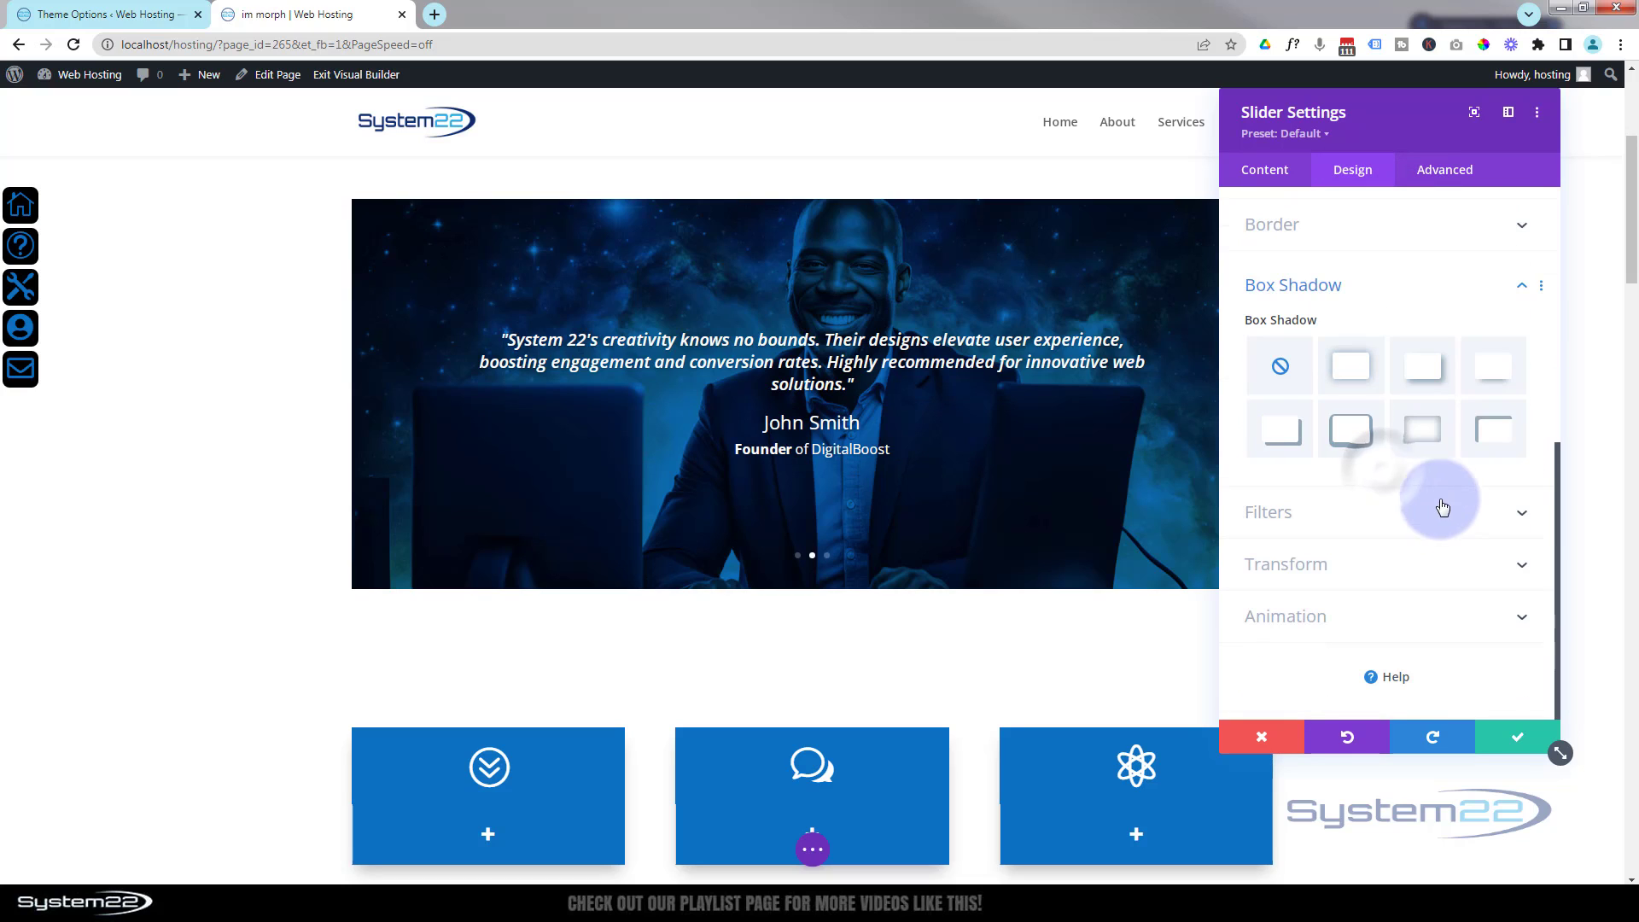
left_click(1498, 375)
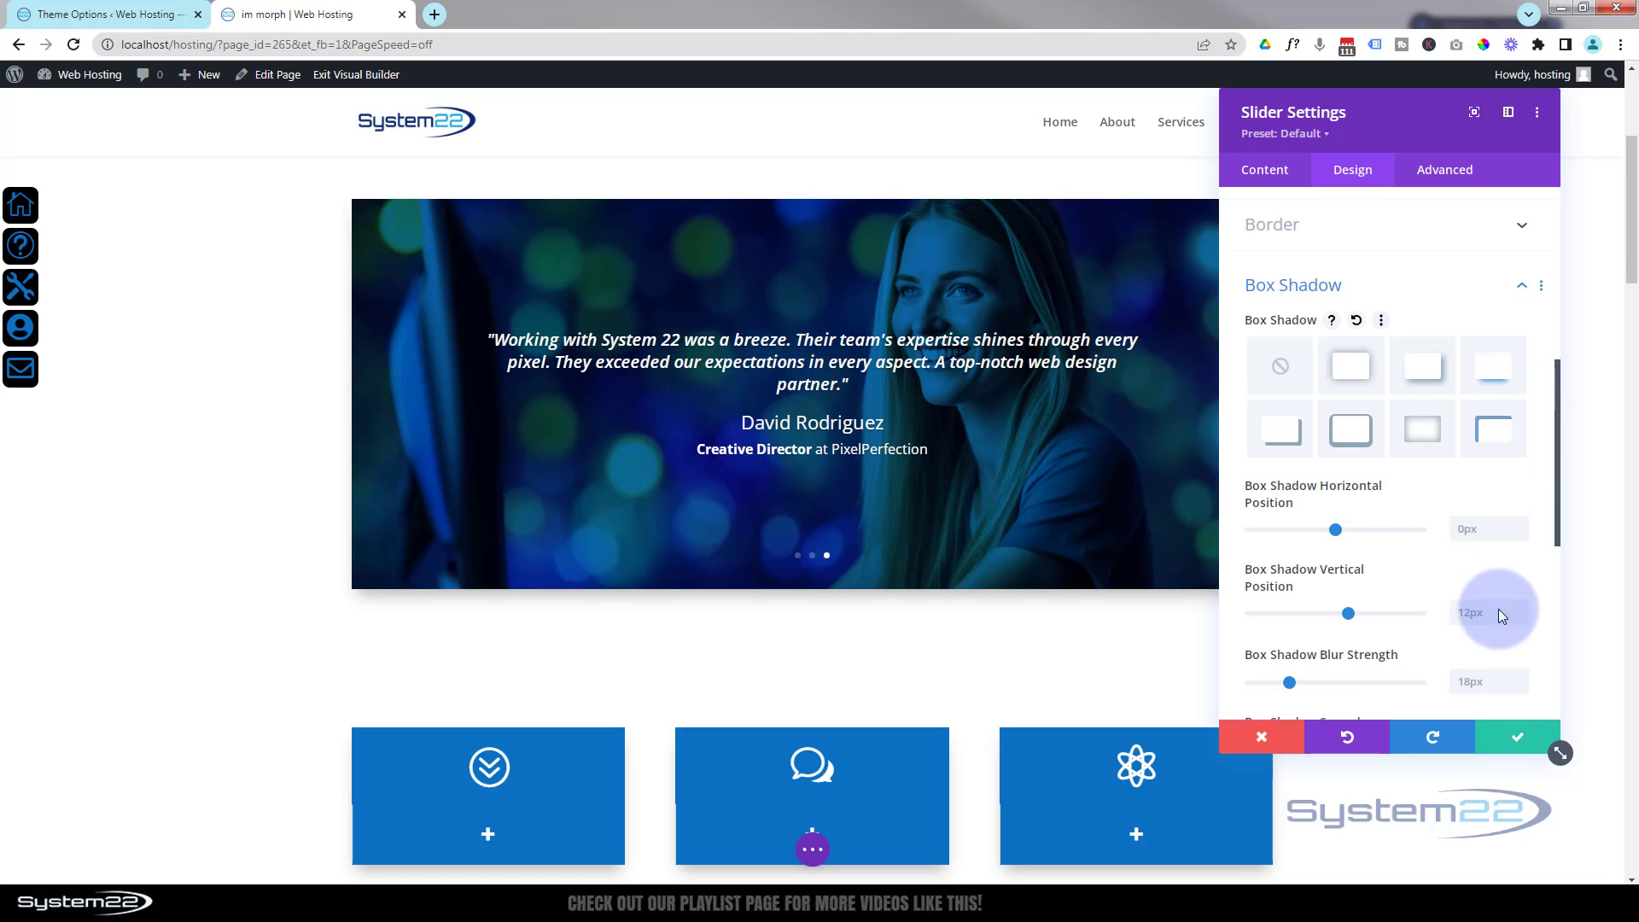
left_click(1517, 746)
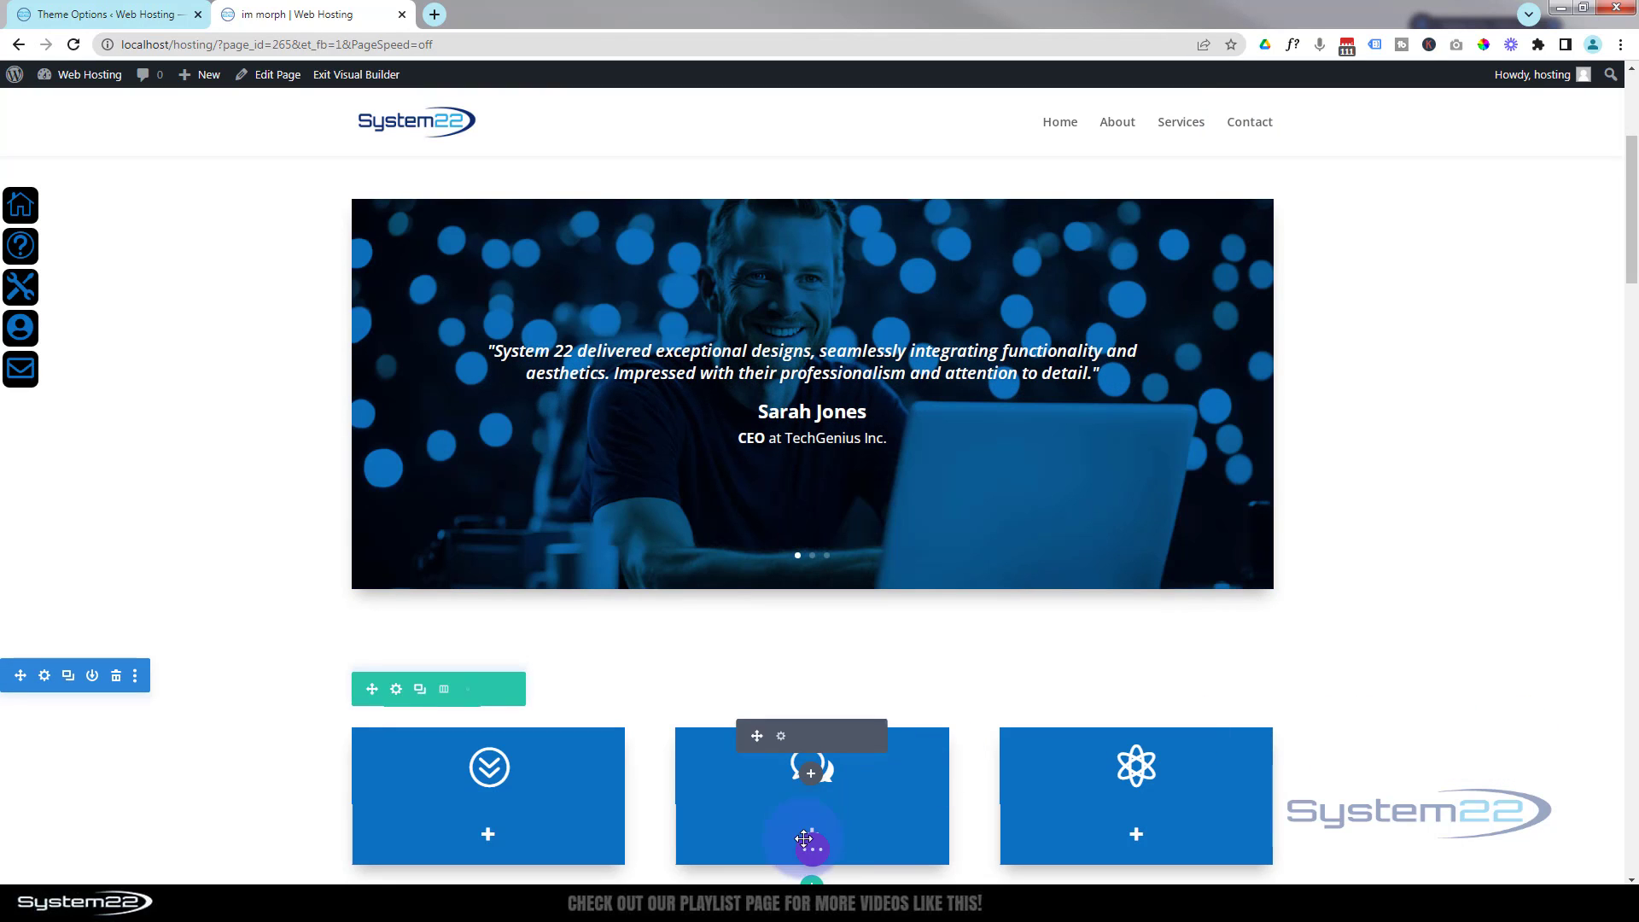
- Save the page as a draft and exit the visual builder to view the testimonials slider on the front end
left_click(813, 852)
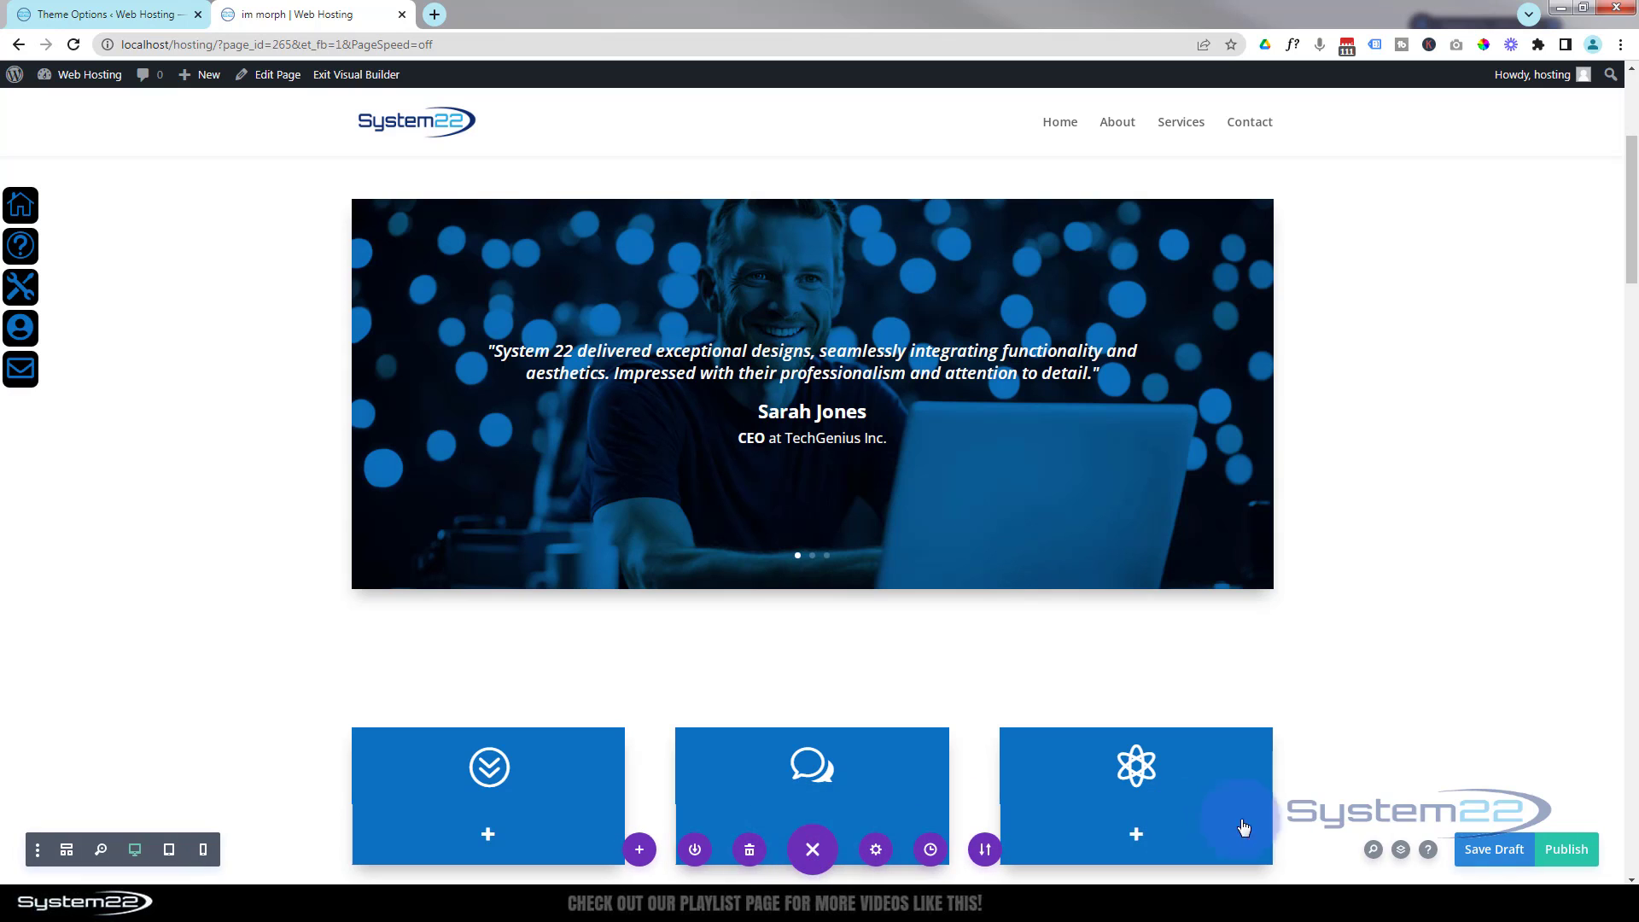
left_click(1474, 854)
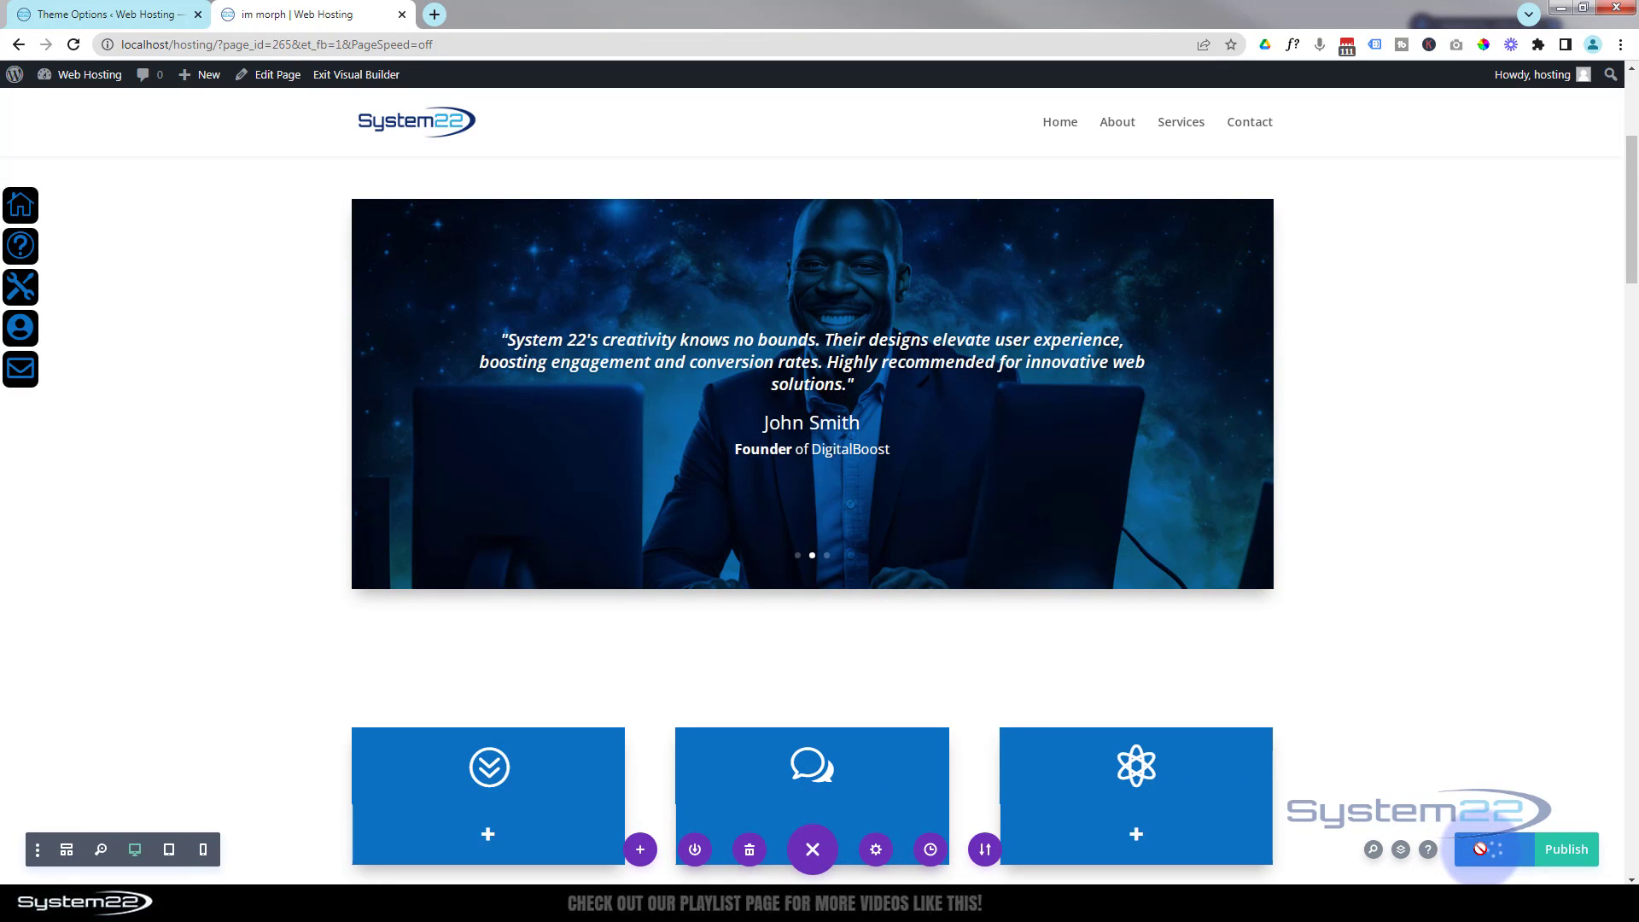
left_click(340, 79)
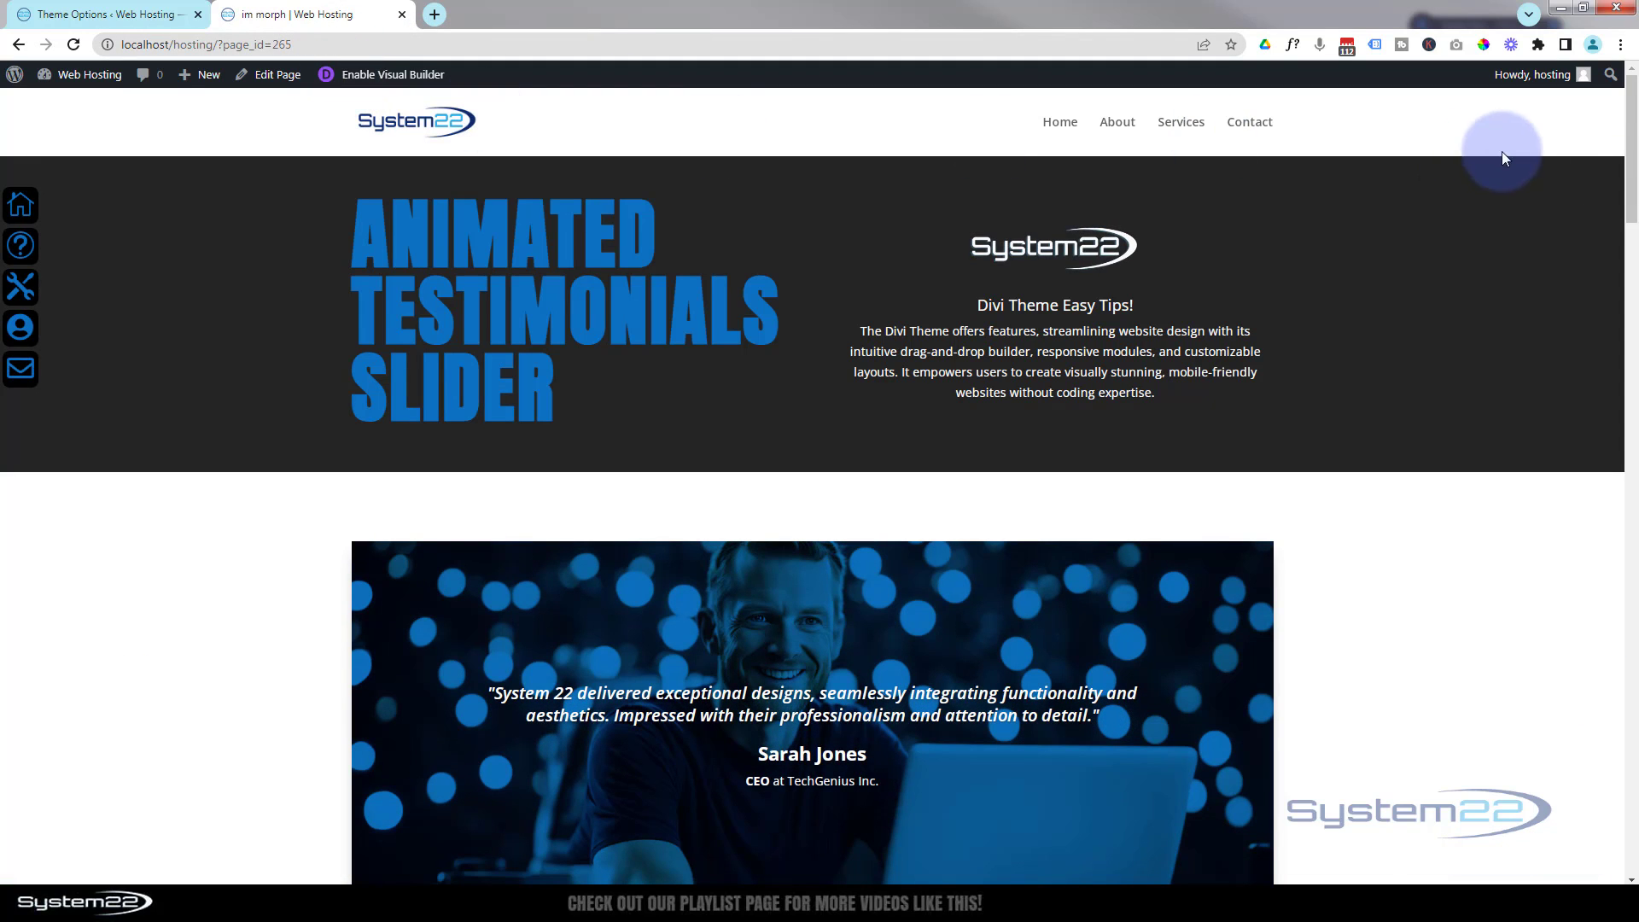
left_click_drag(1631, 190, 1632, 244)
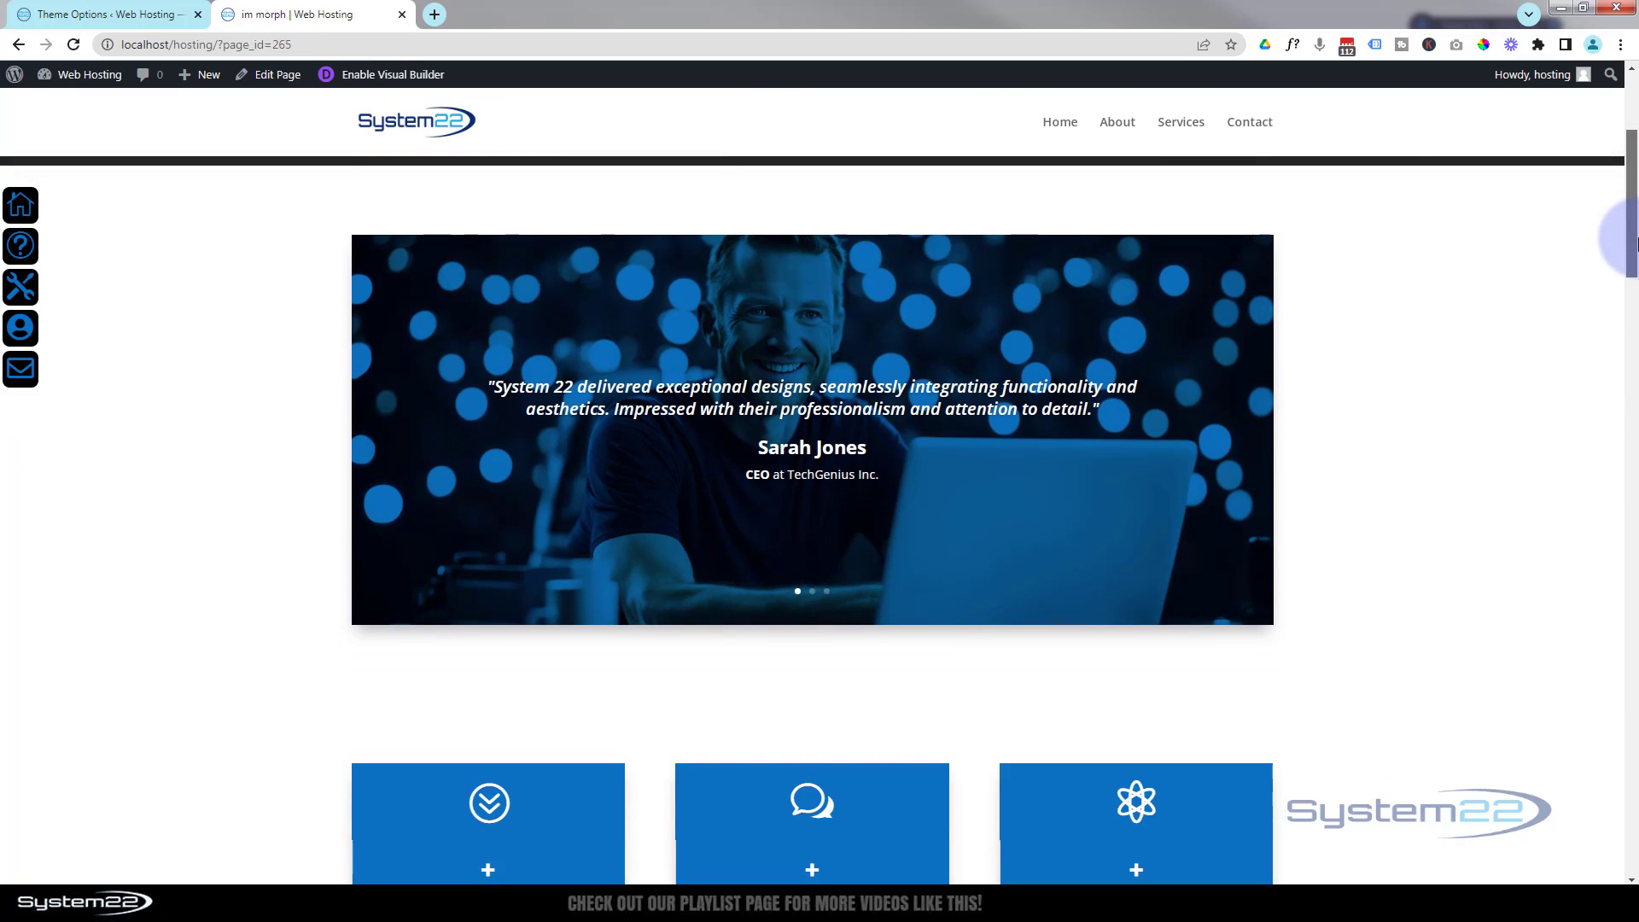